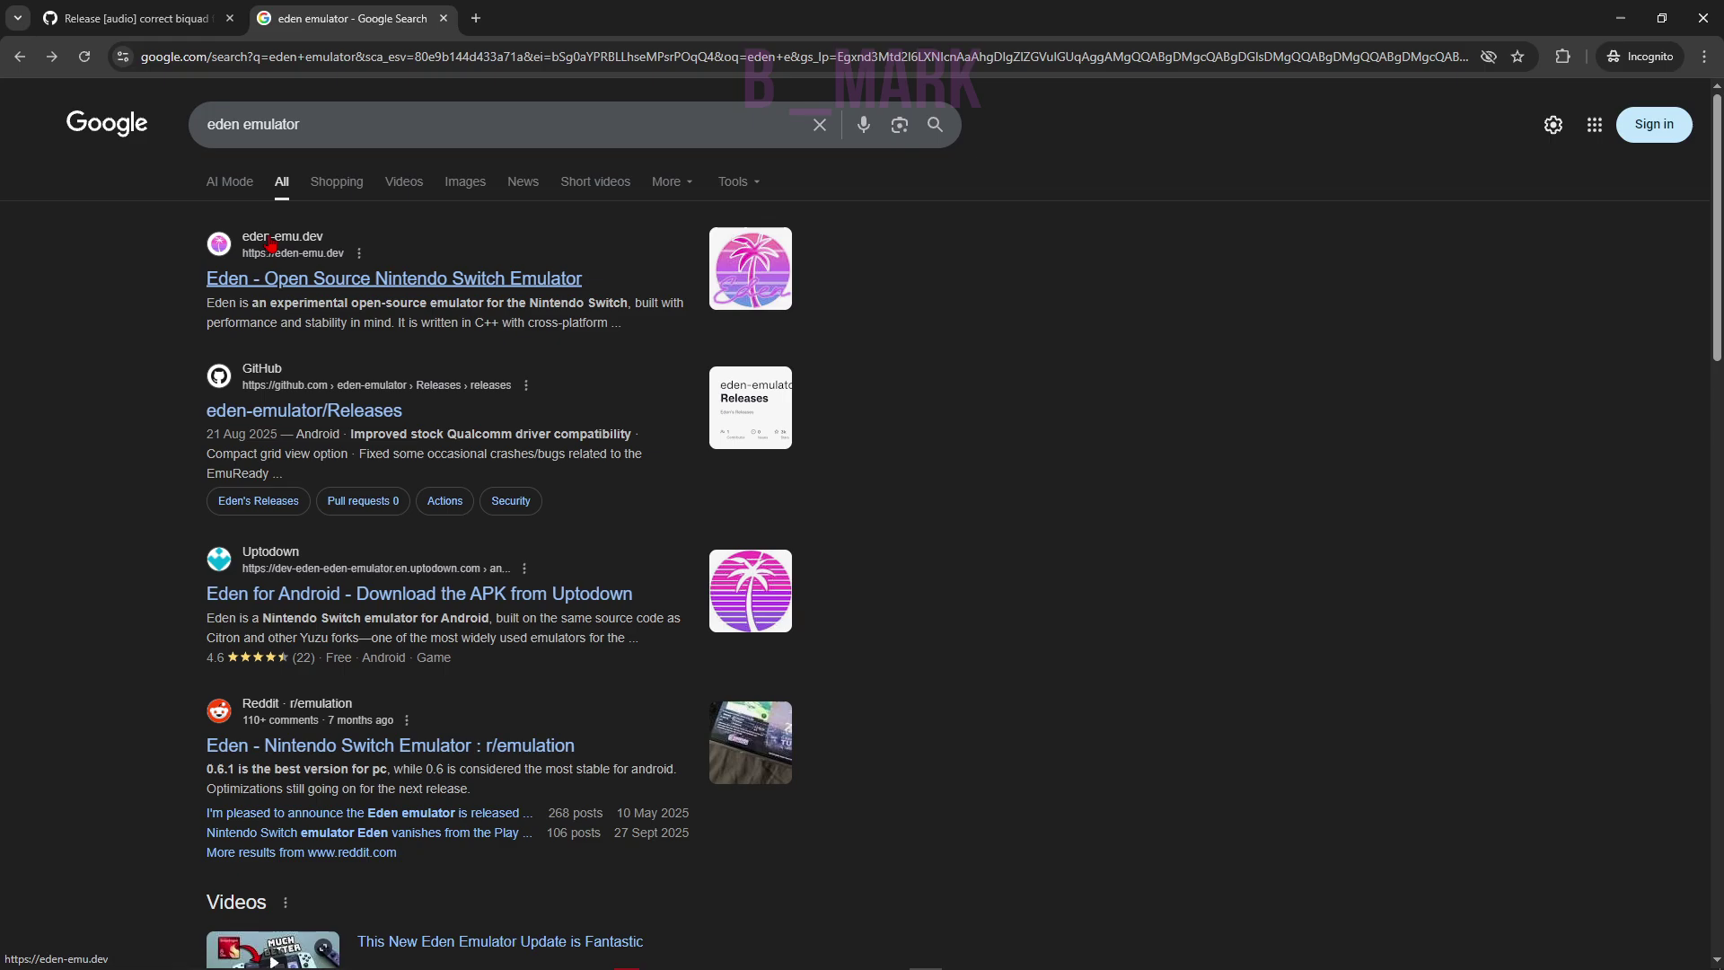
- Open the Eden website from the search results and go to the release page of its Windows download
left_click(314, 256)
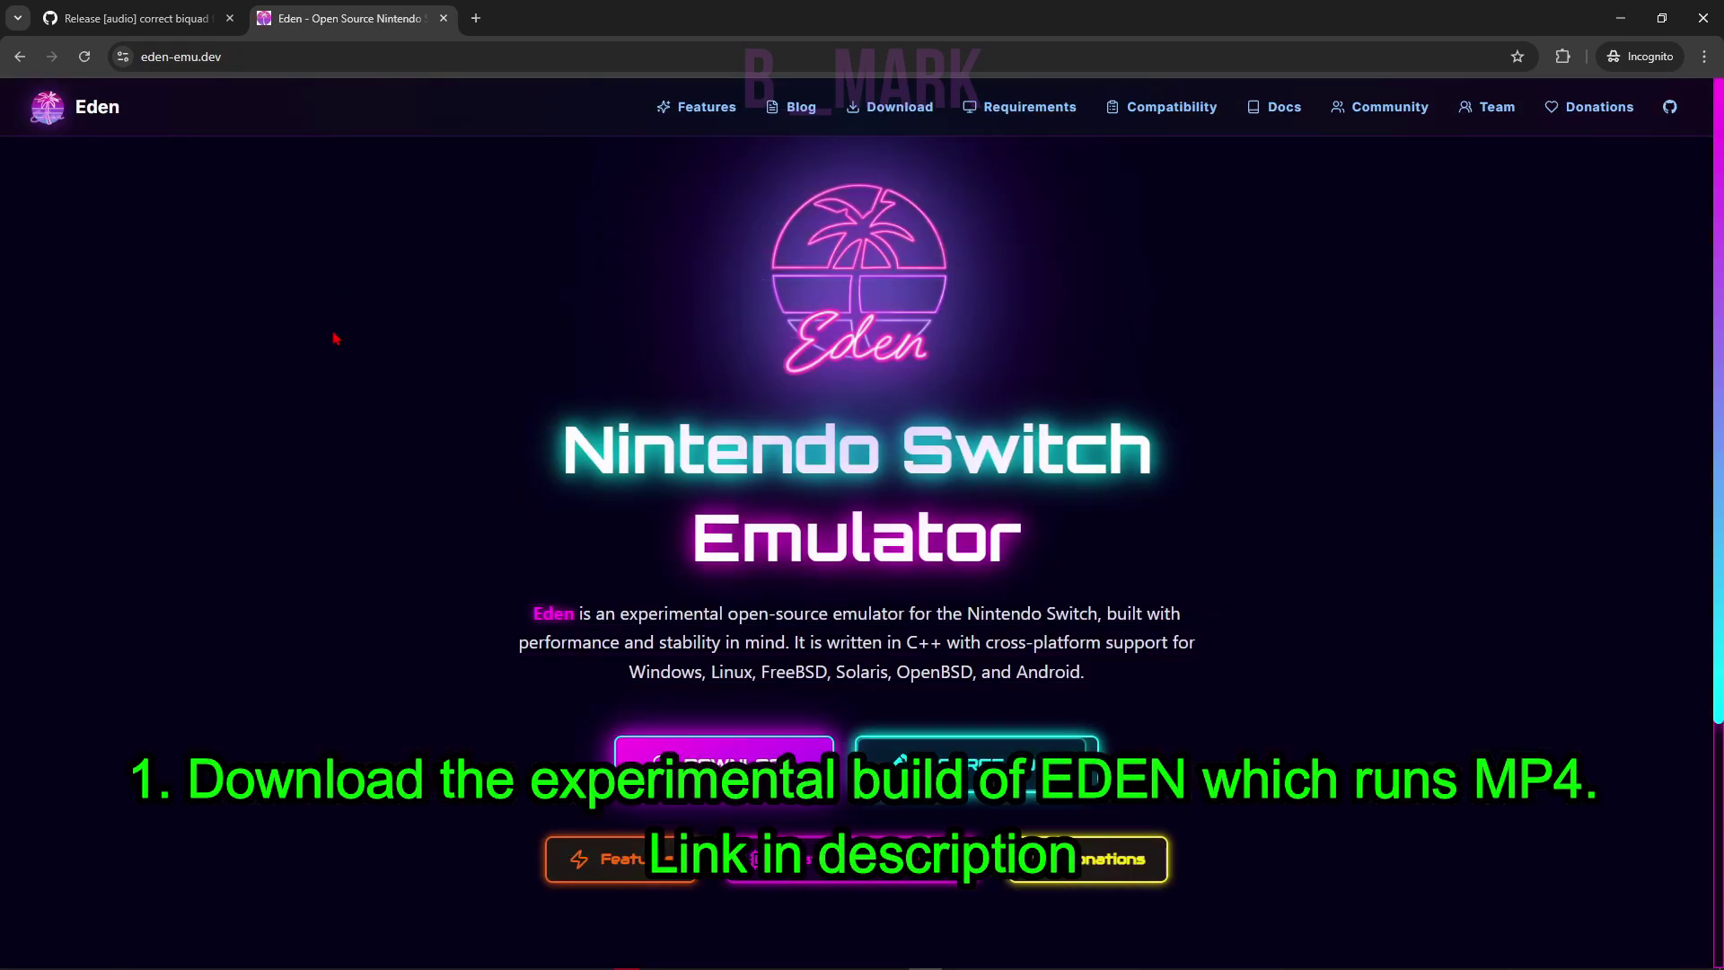
left_click(729, 750)
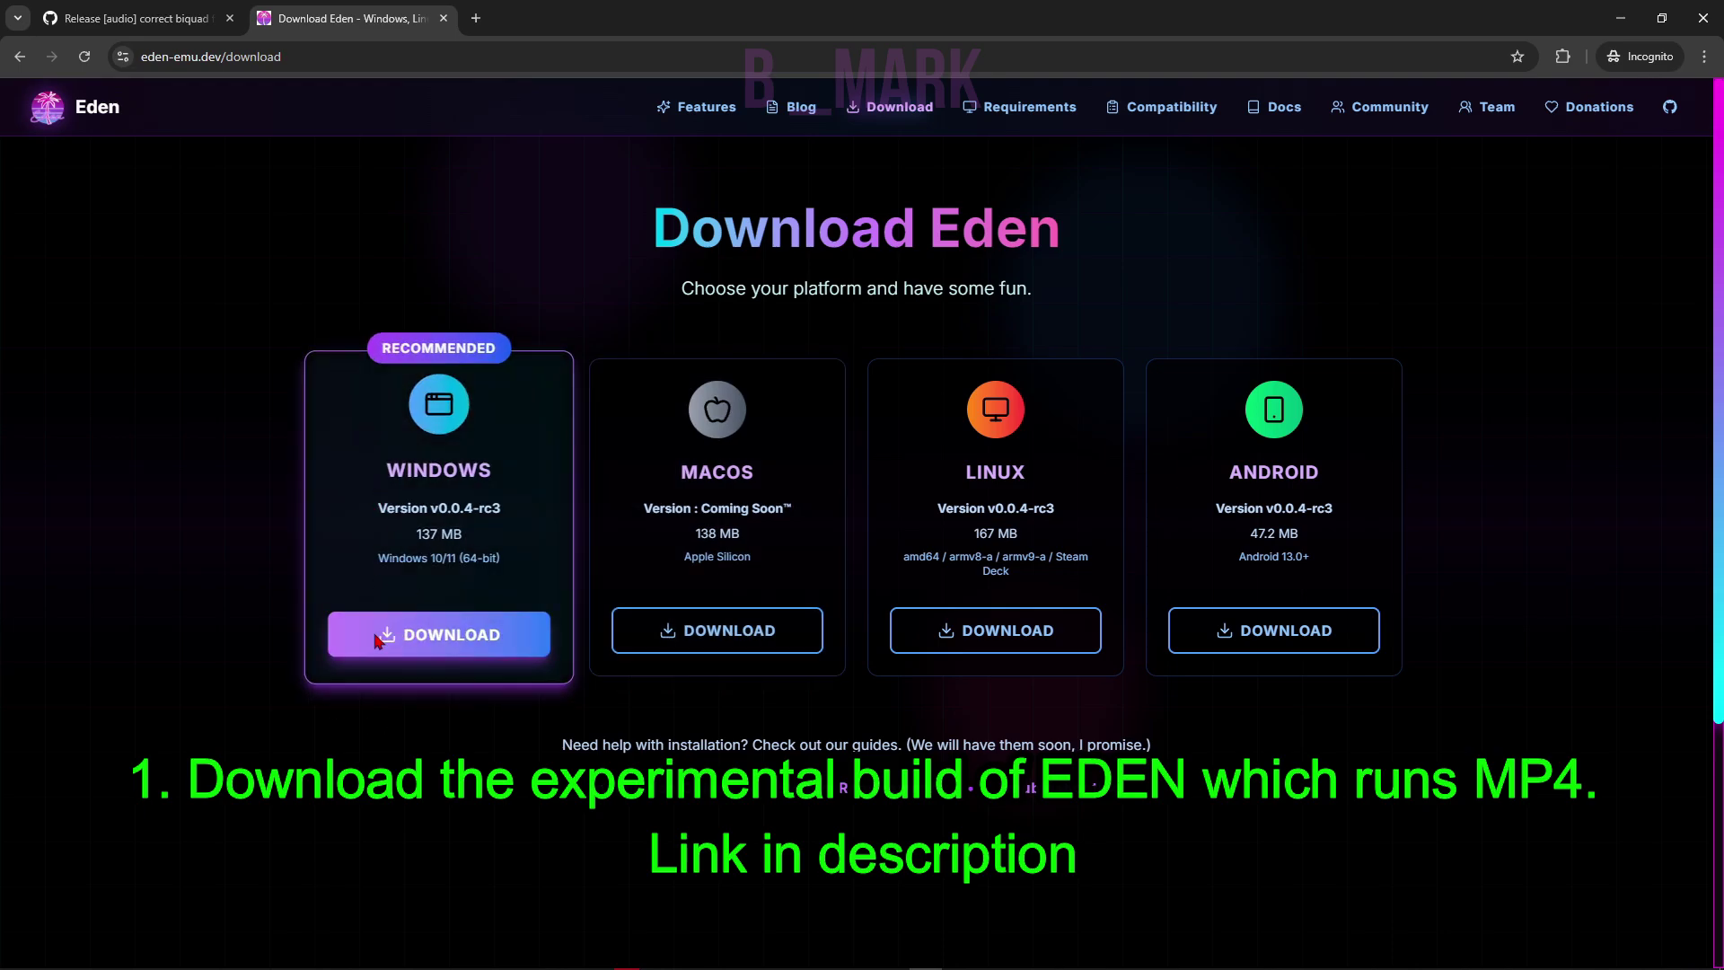
left_click(423, 645)
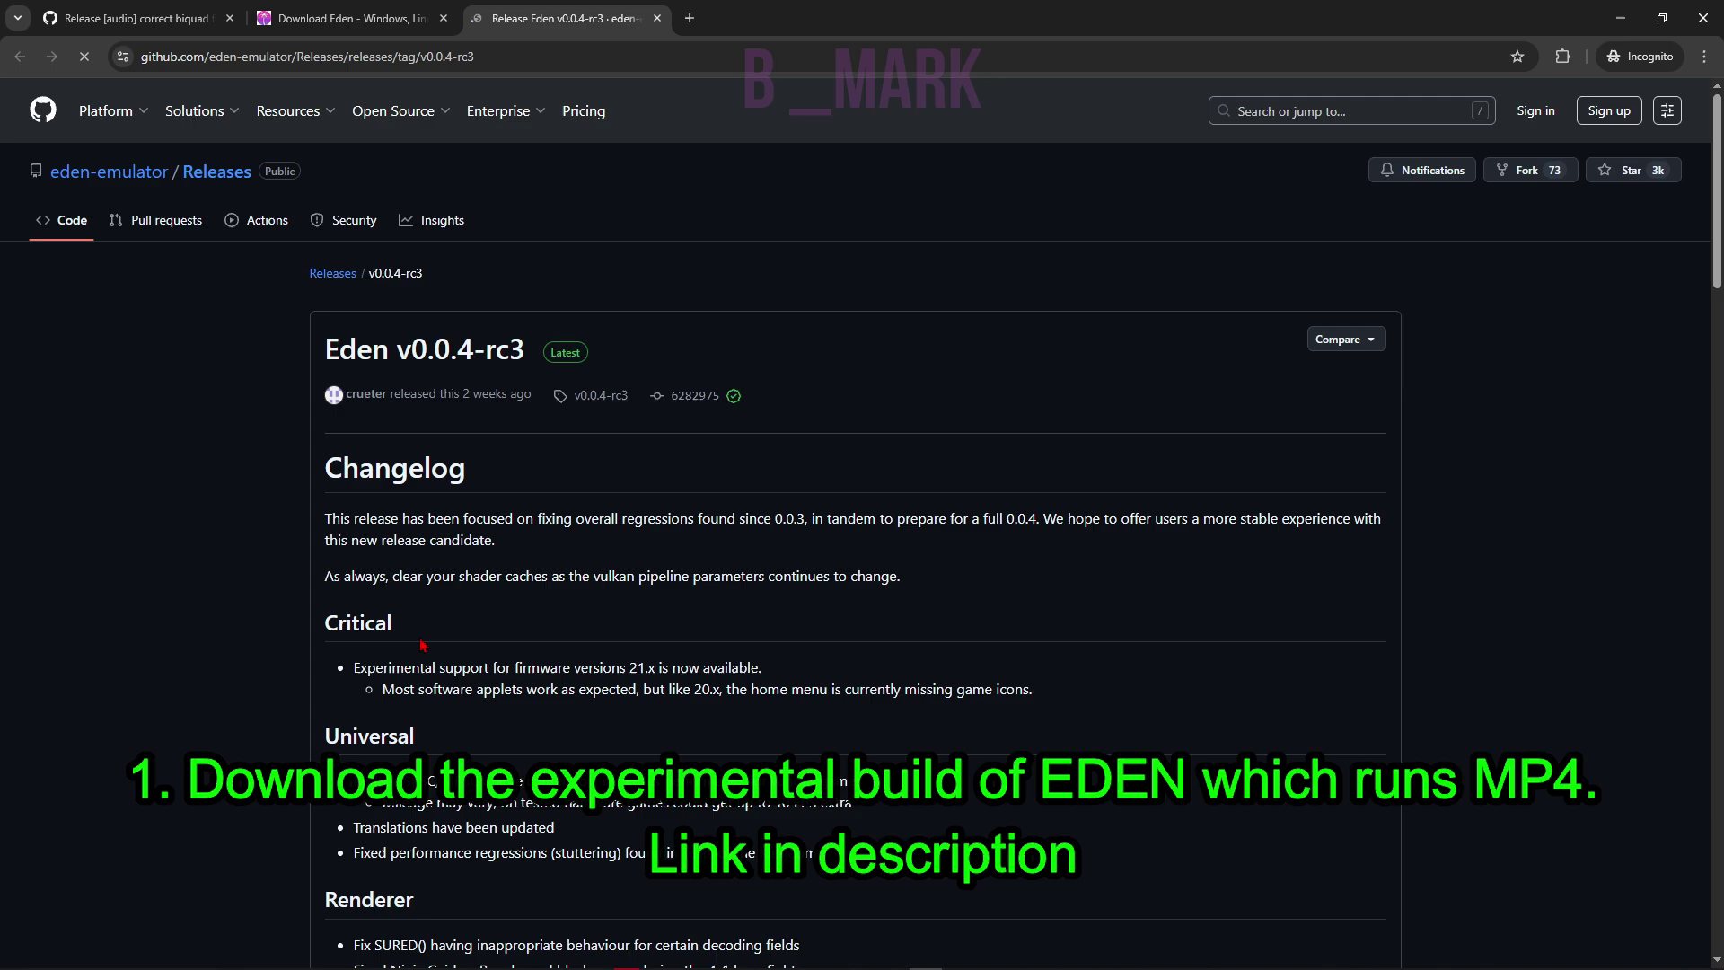
- Examine the Windows packages on the Eden v0.0.4-rc3 release page, particularly the MSVC amd64 build
scroll(366, 759, "down", 14)
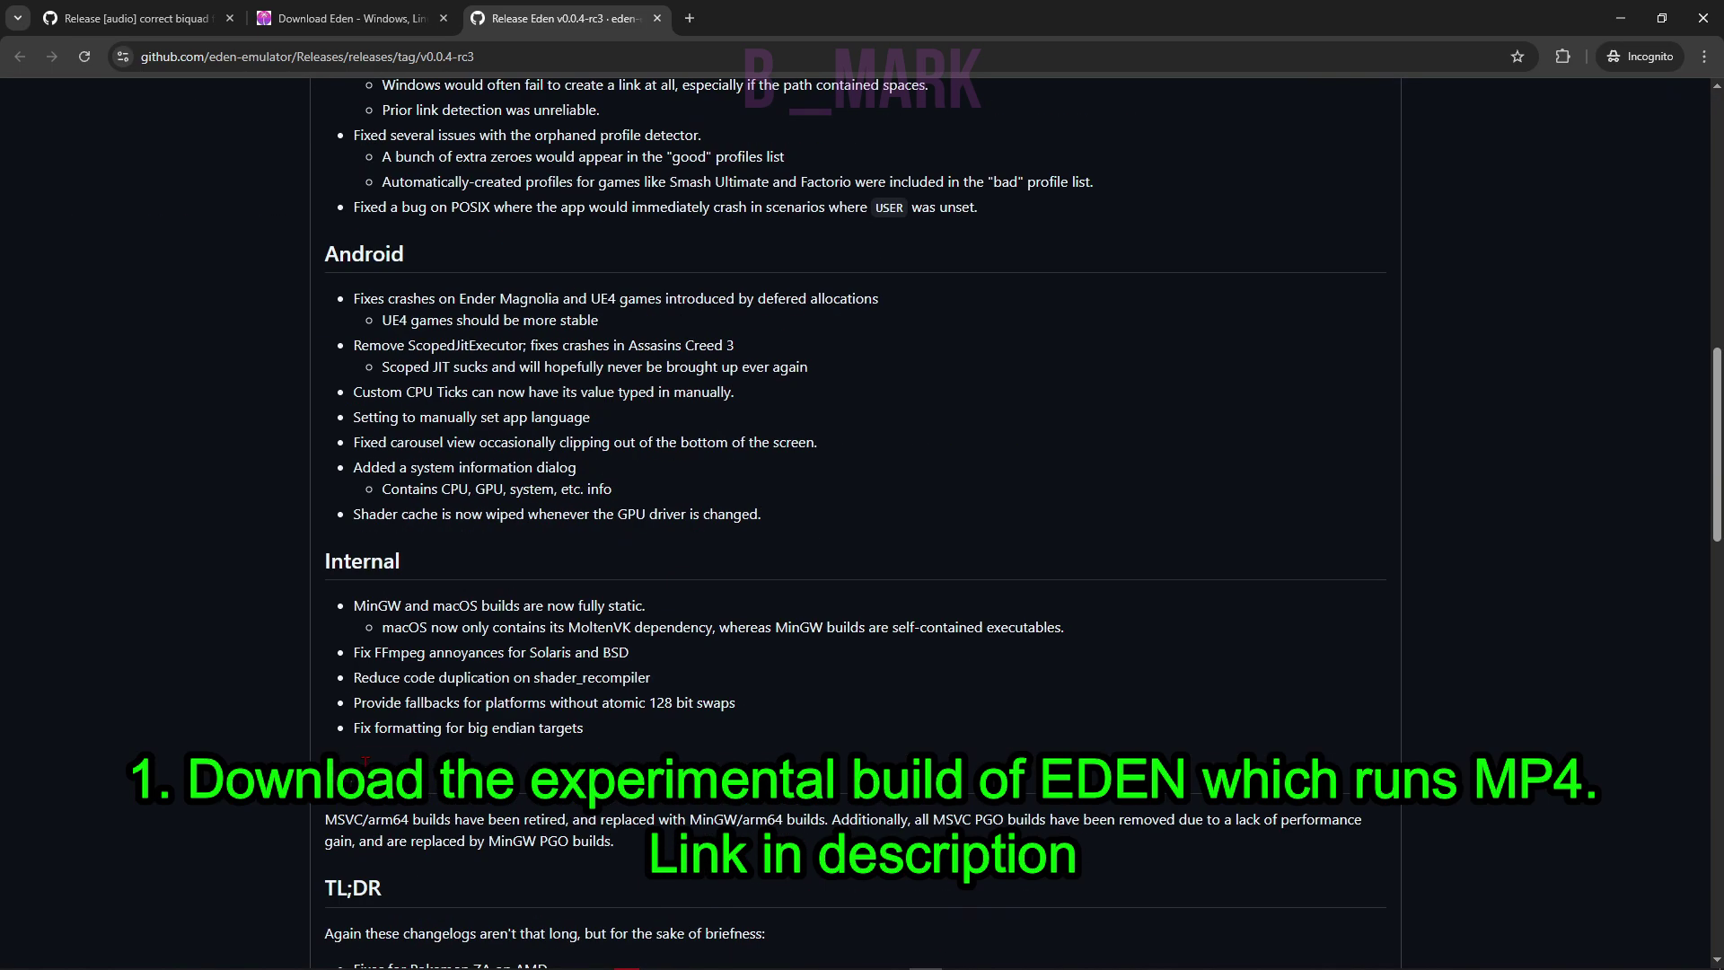
scroll(366, 762, "down", 20)
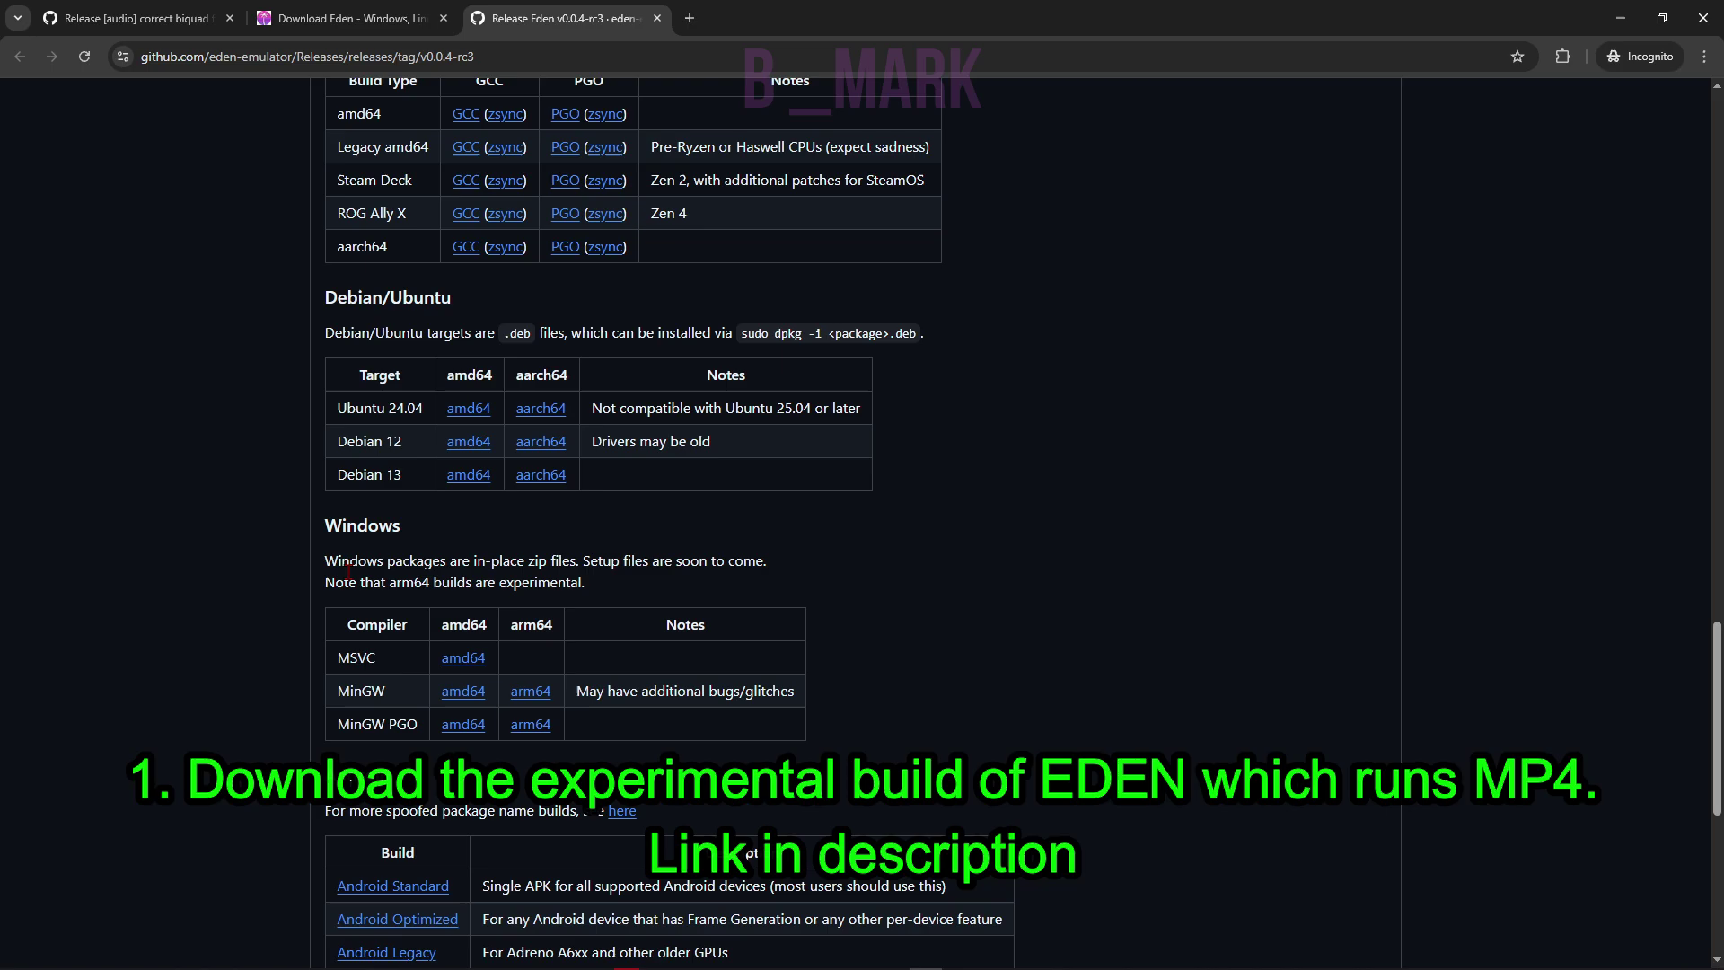
left_click_drag(328, 525, 414, 540)
left_click_drag(351, 657, 377, 659)
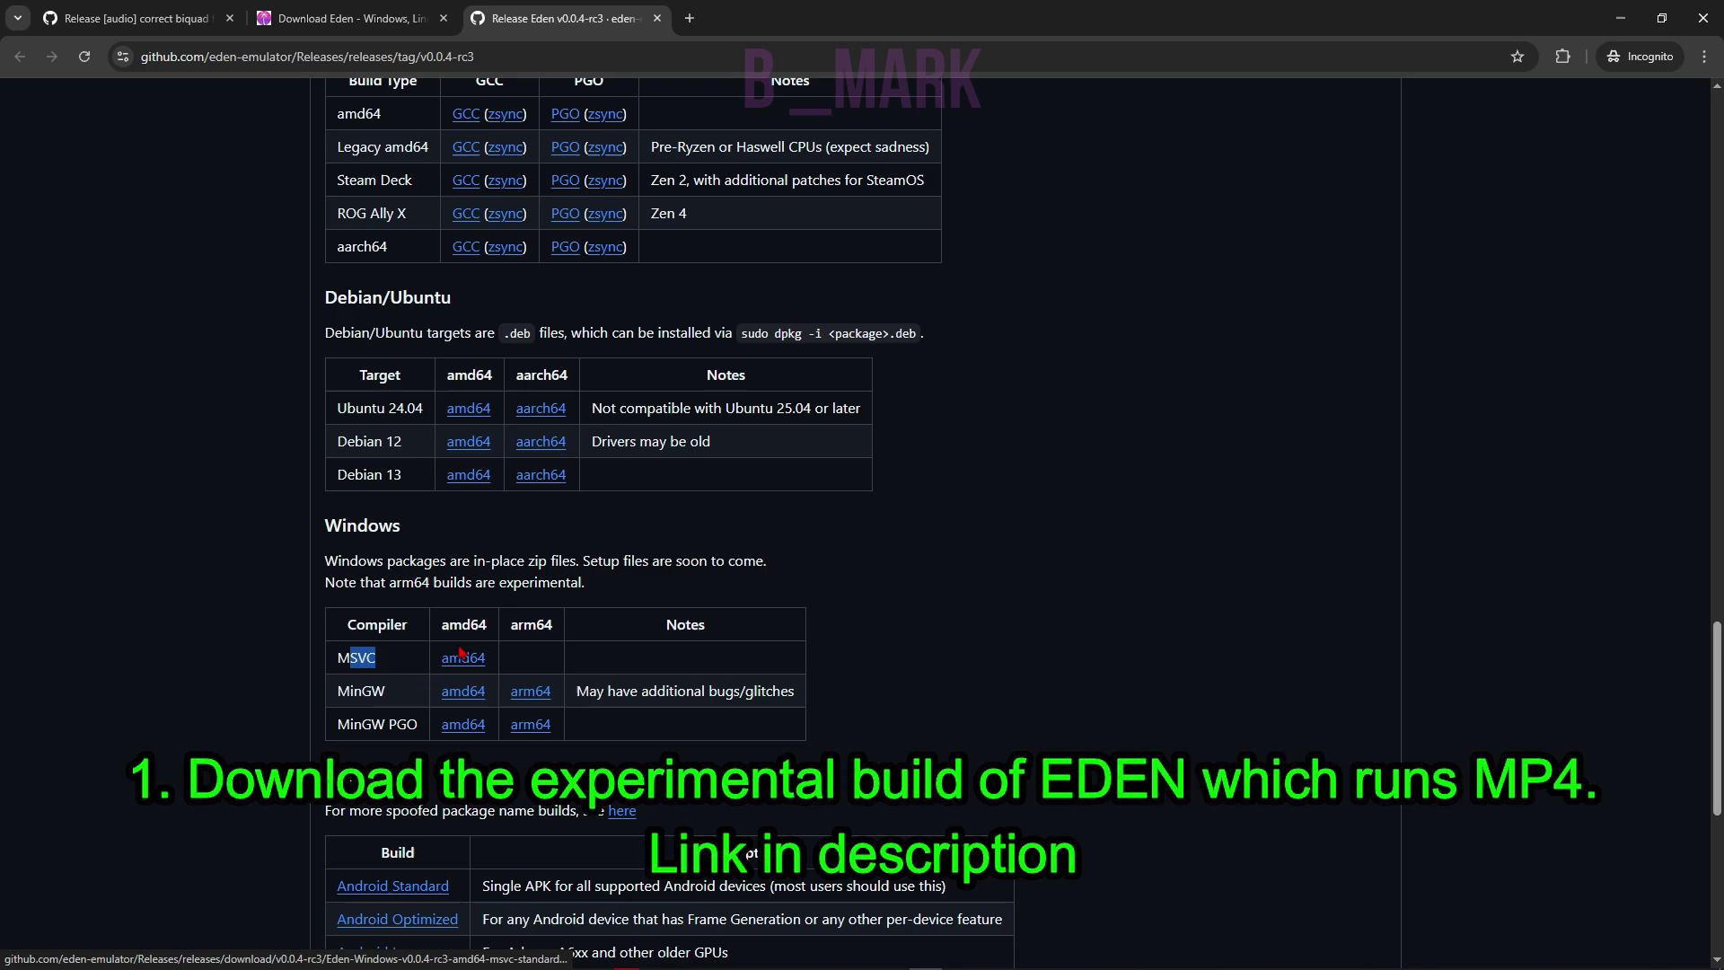
scroll(457, 509, "up", 1)
scroll(457, 509, "up", 2)
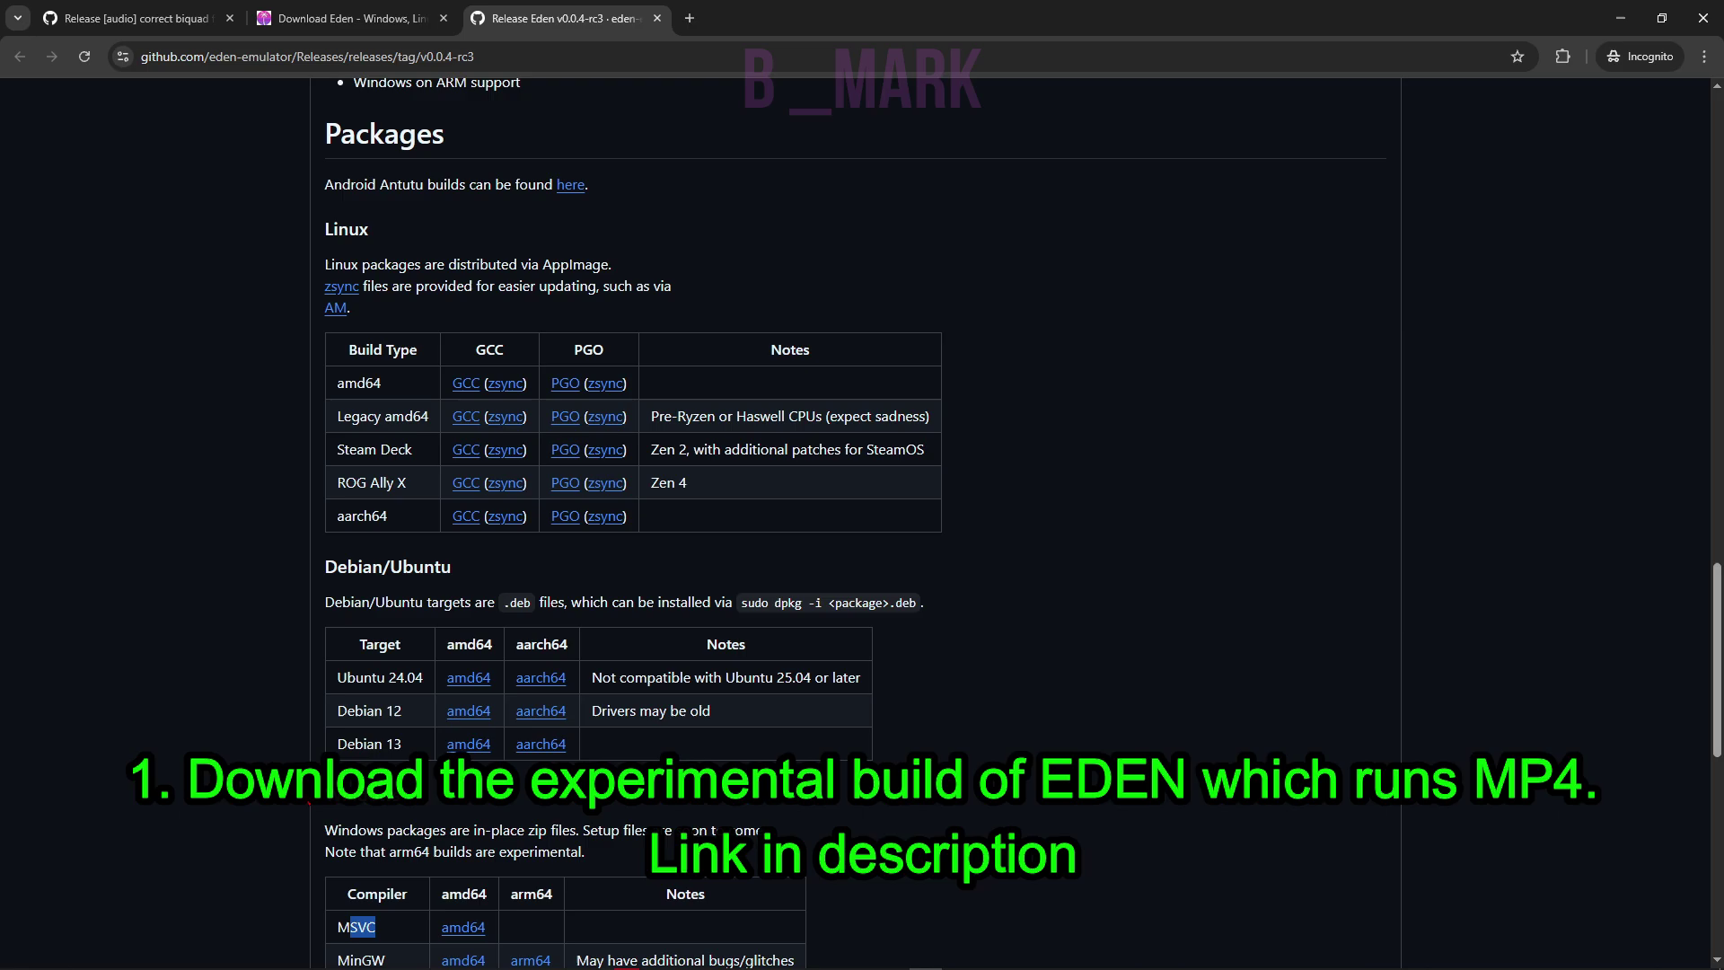
scroll(308, 802, "down", 2)
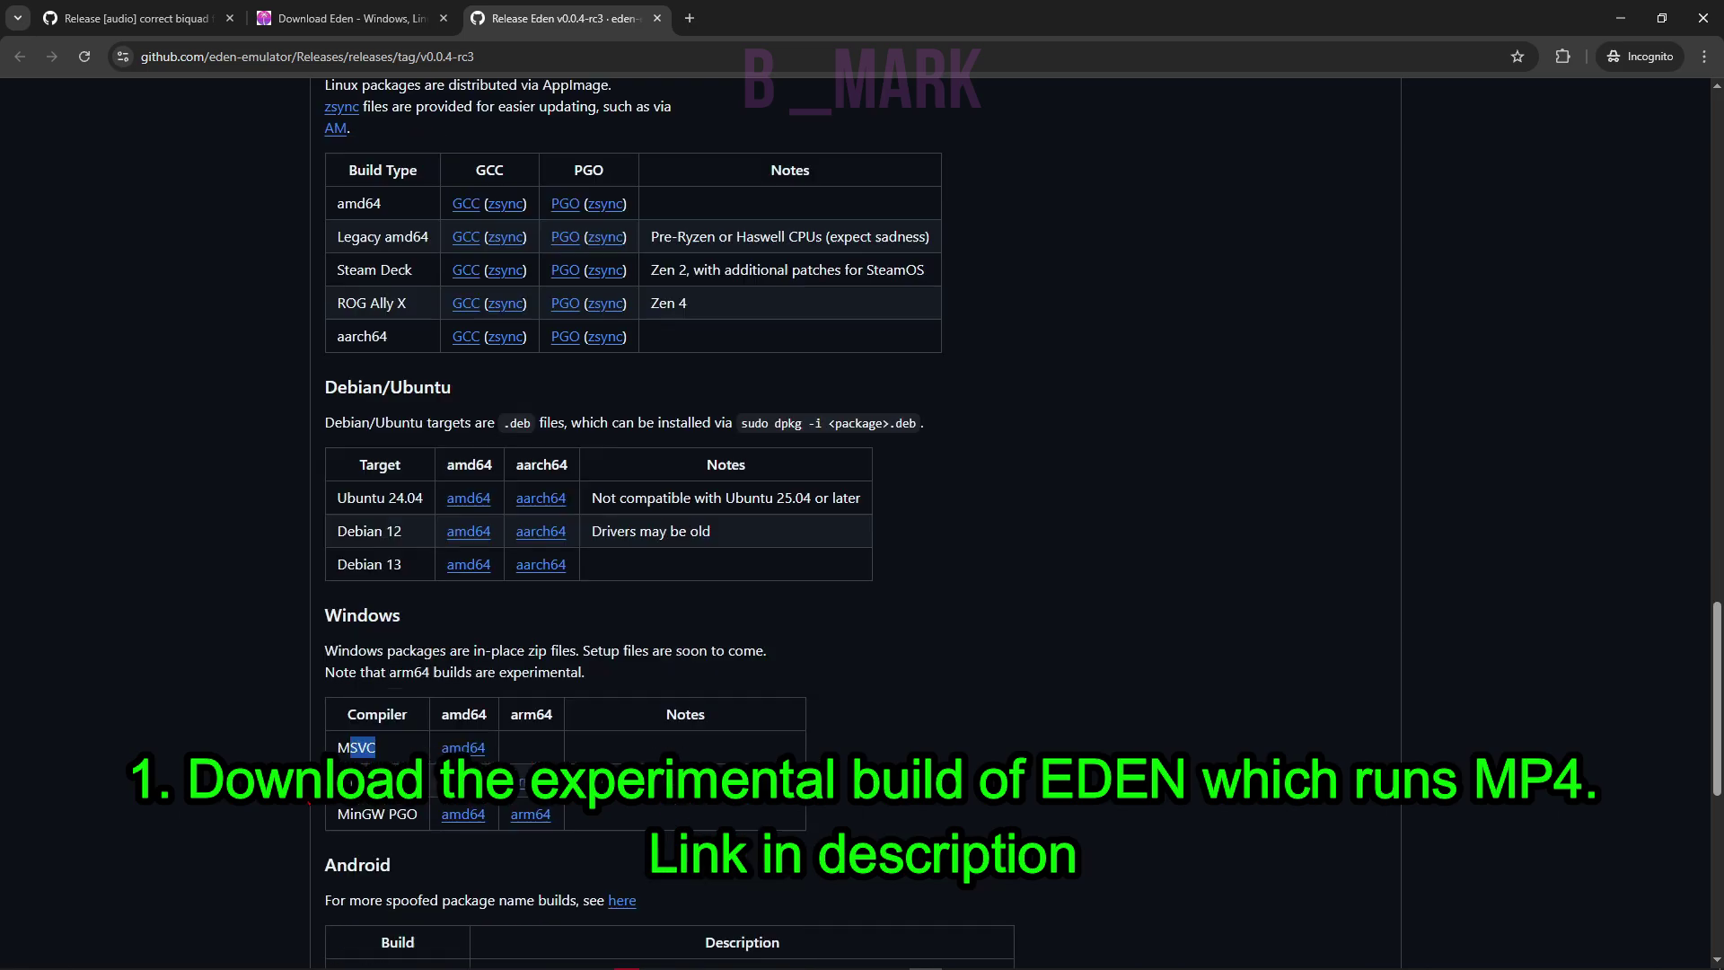
scroll(229, 653, "up", 2)
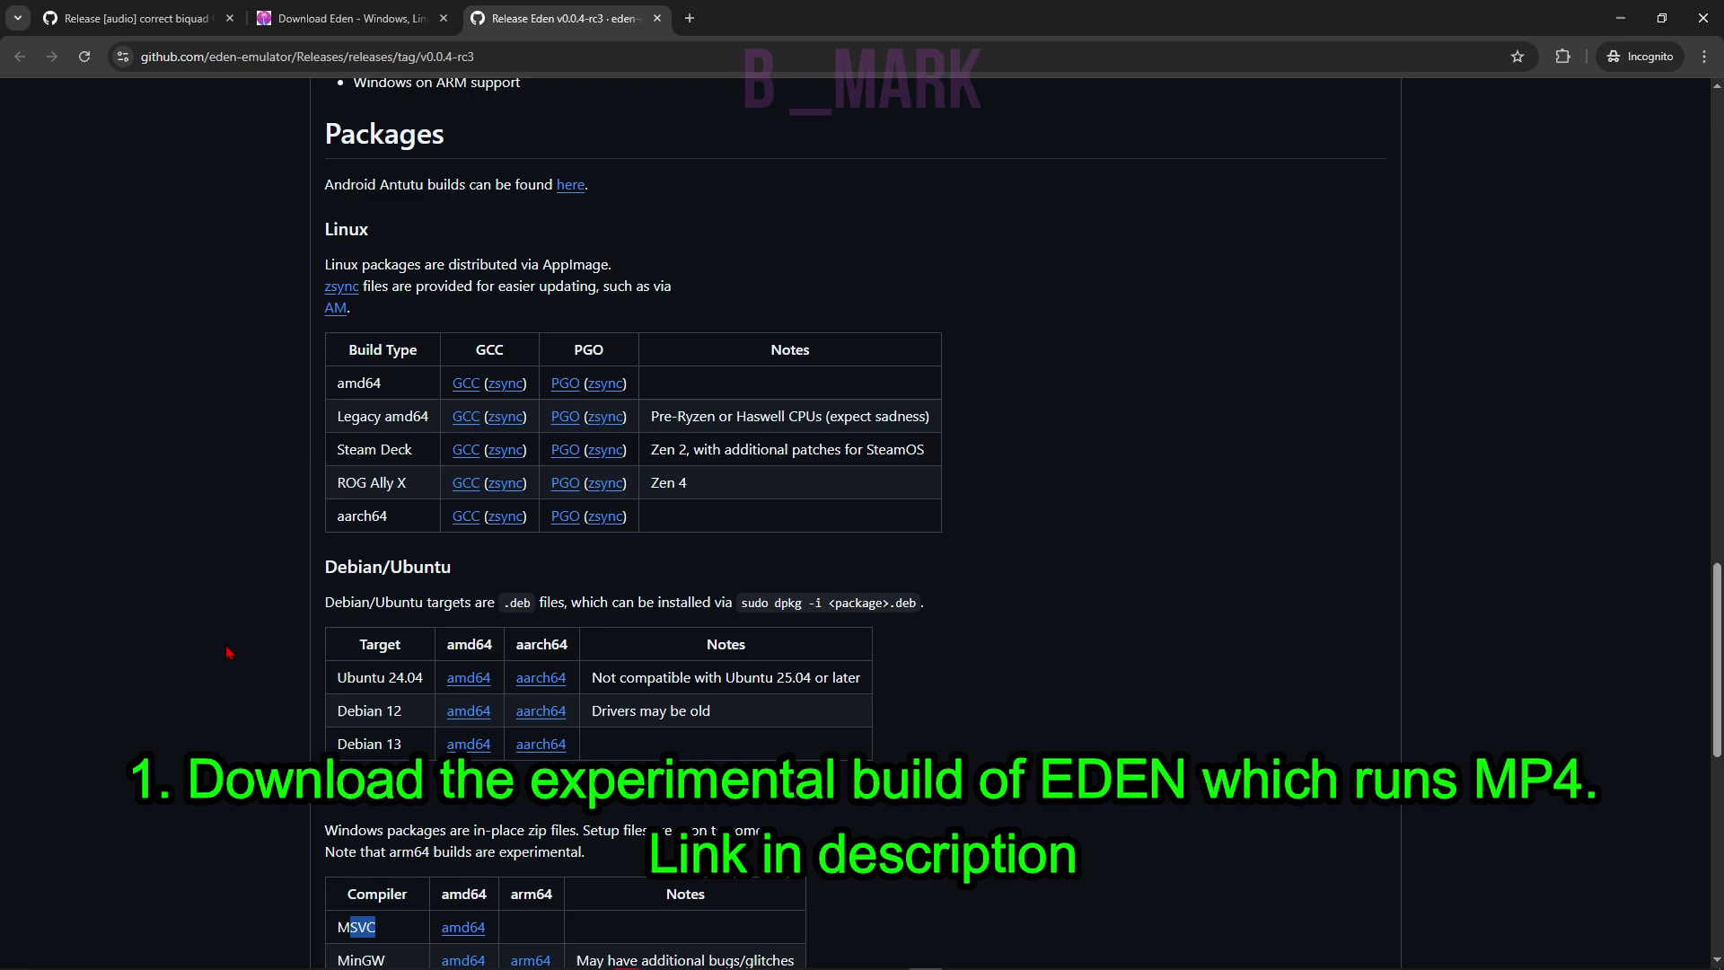
scroll(627, 966, "down", 1)
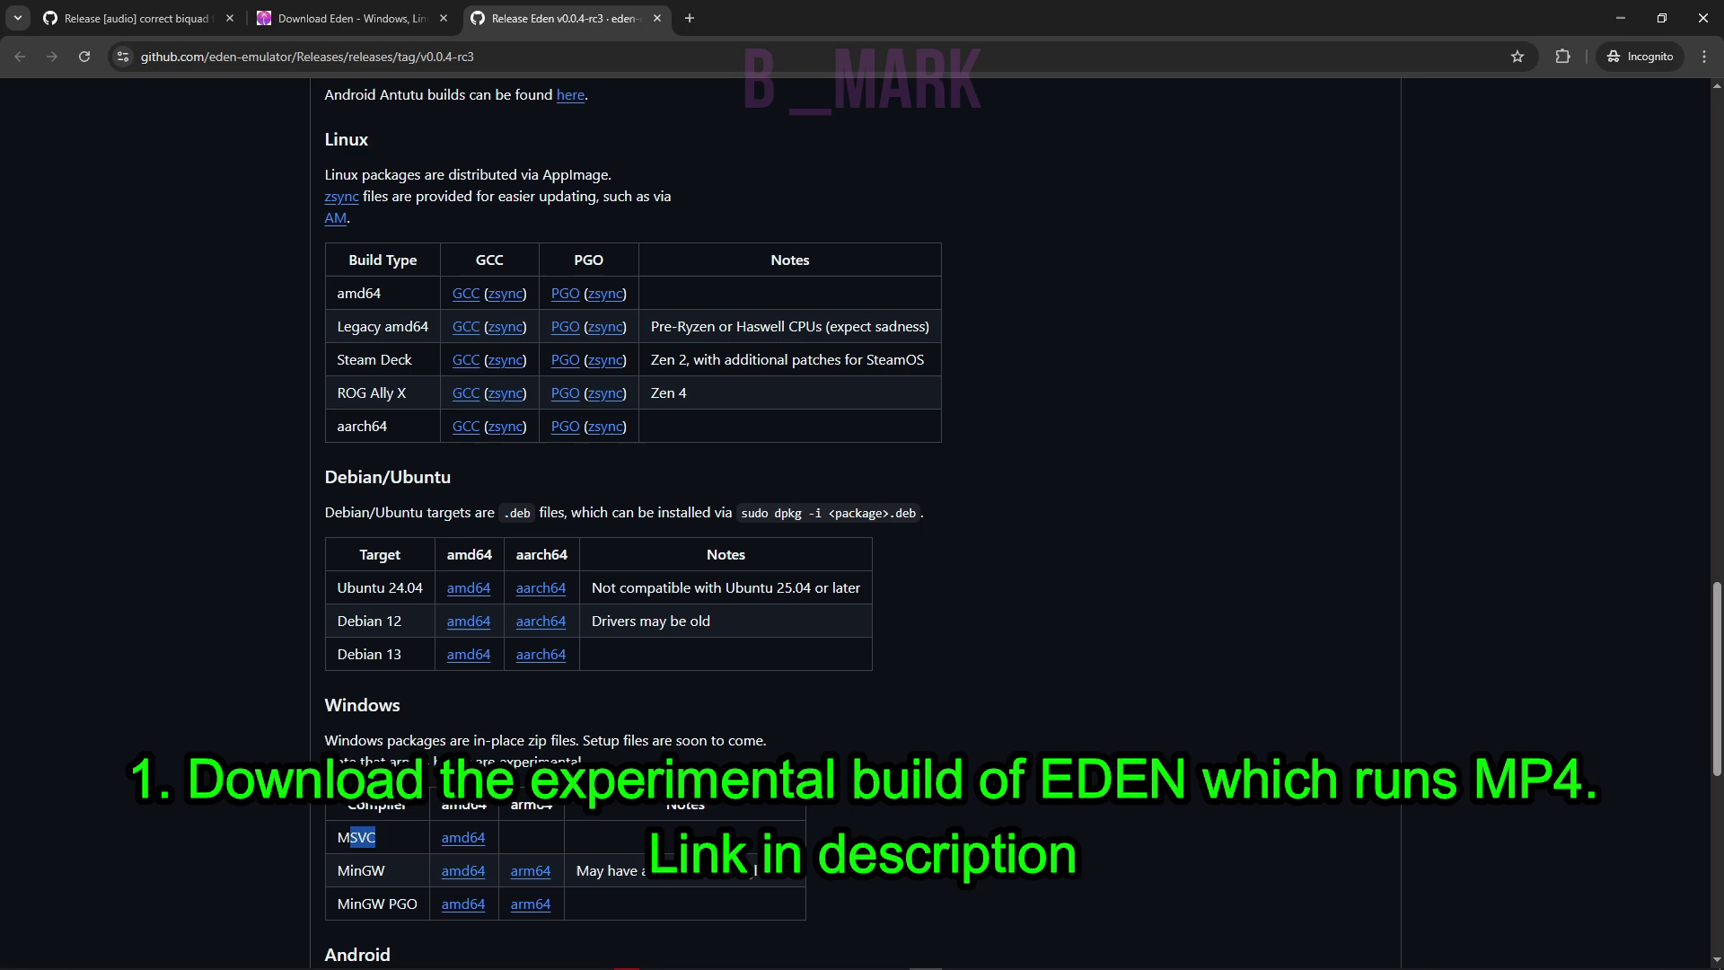
- Go to the open Eden-CI pull request release 3142 and examine its Windows packages, particularly the MSVC build
key("ctrl+Tab")
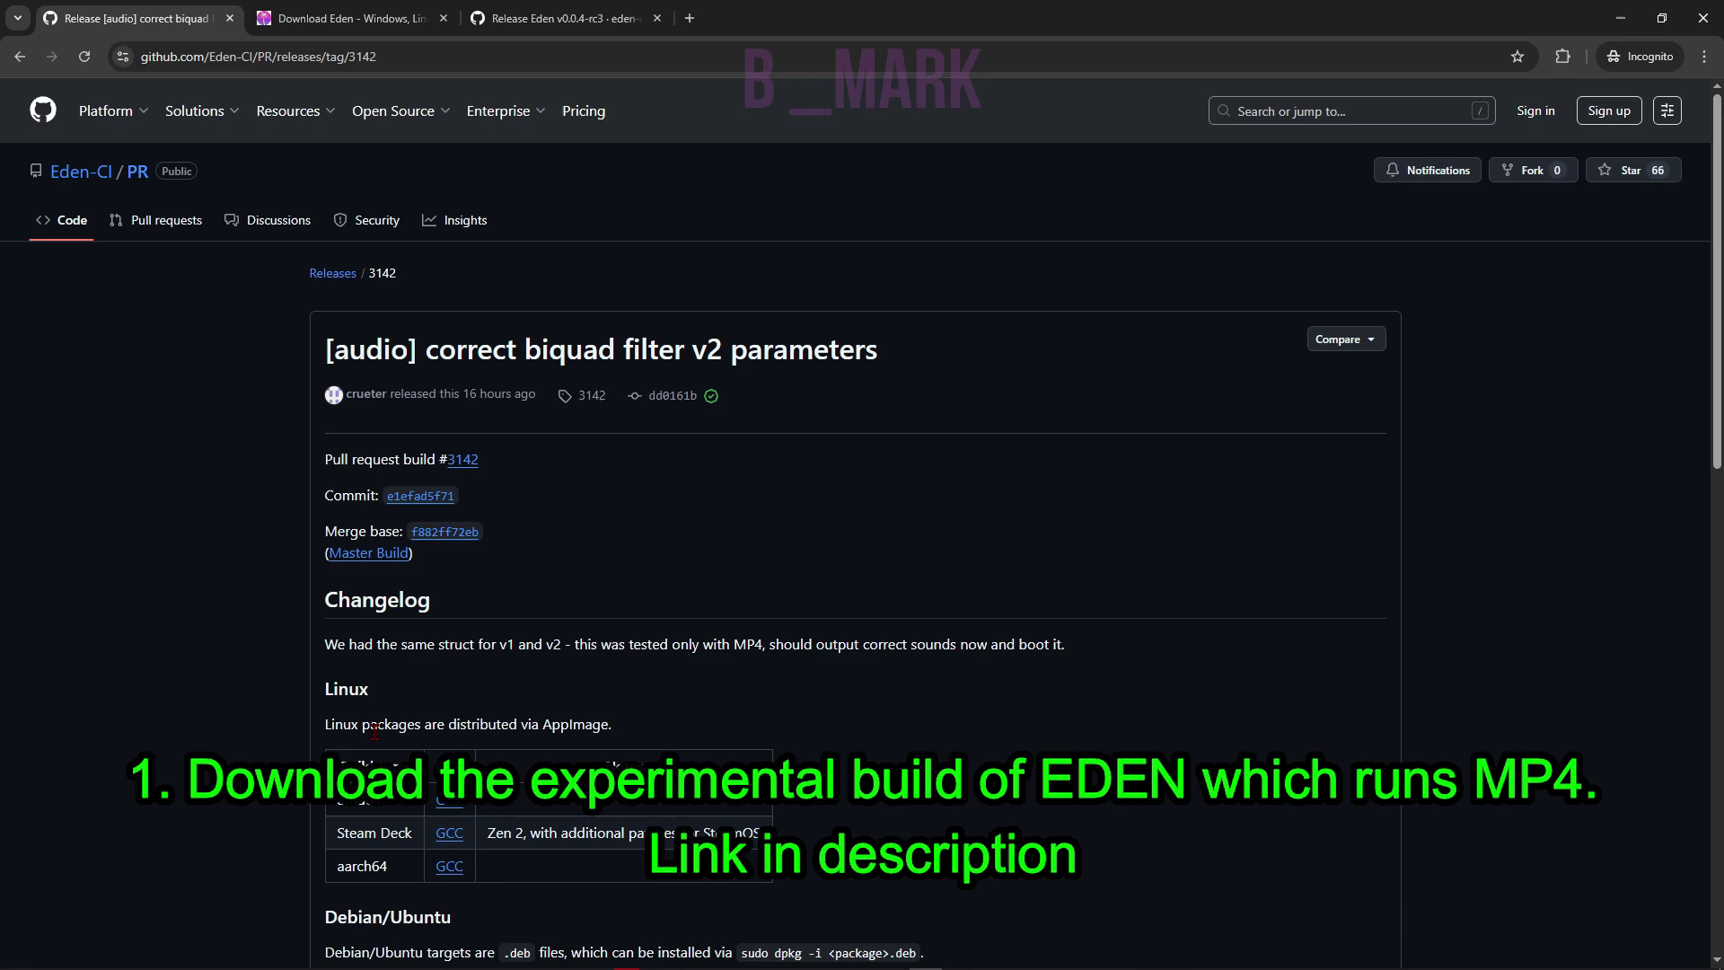
scroll(341, 753, "down", 9)
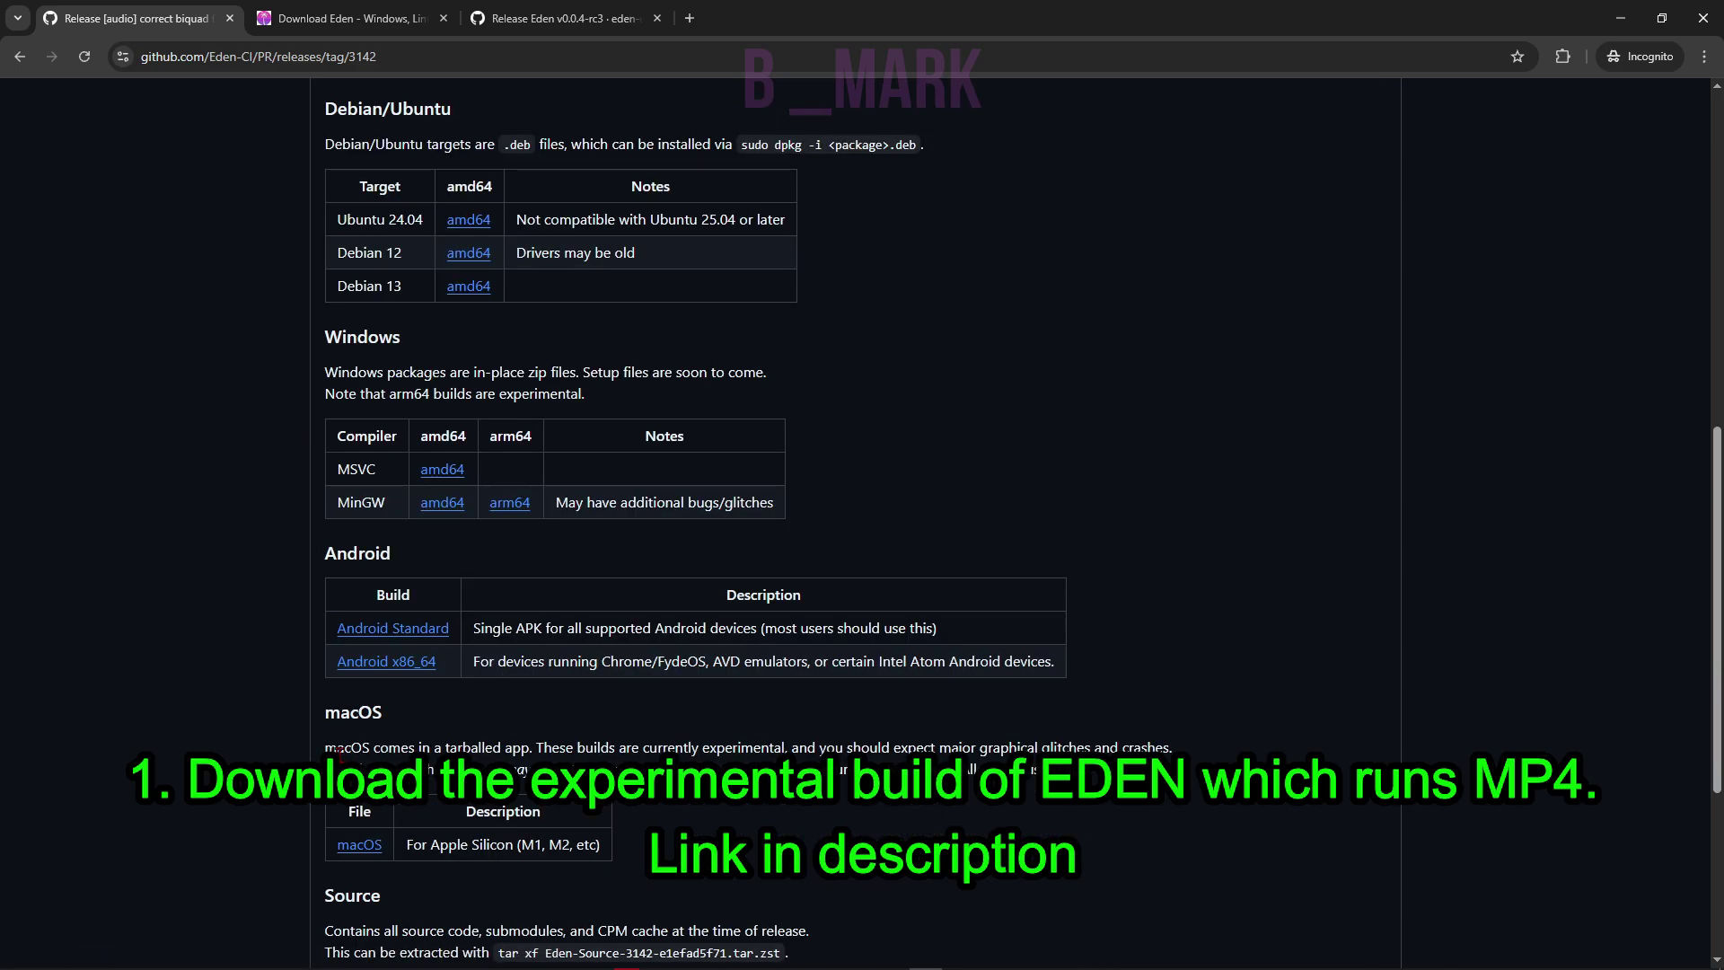
scroll(341, 753, "down", 2)
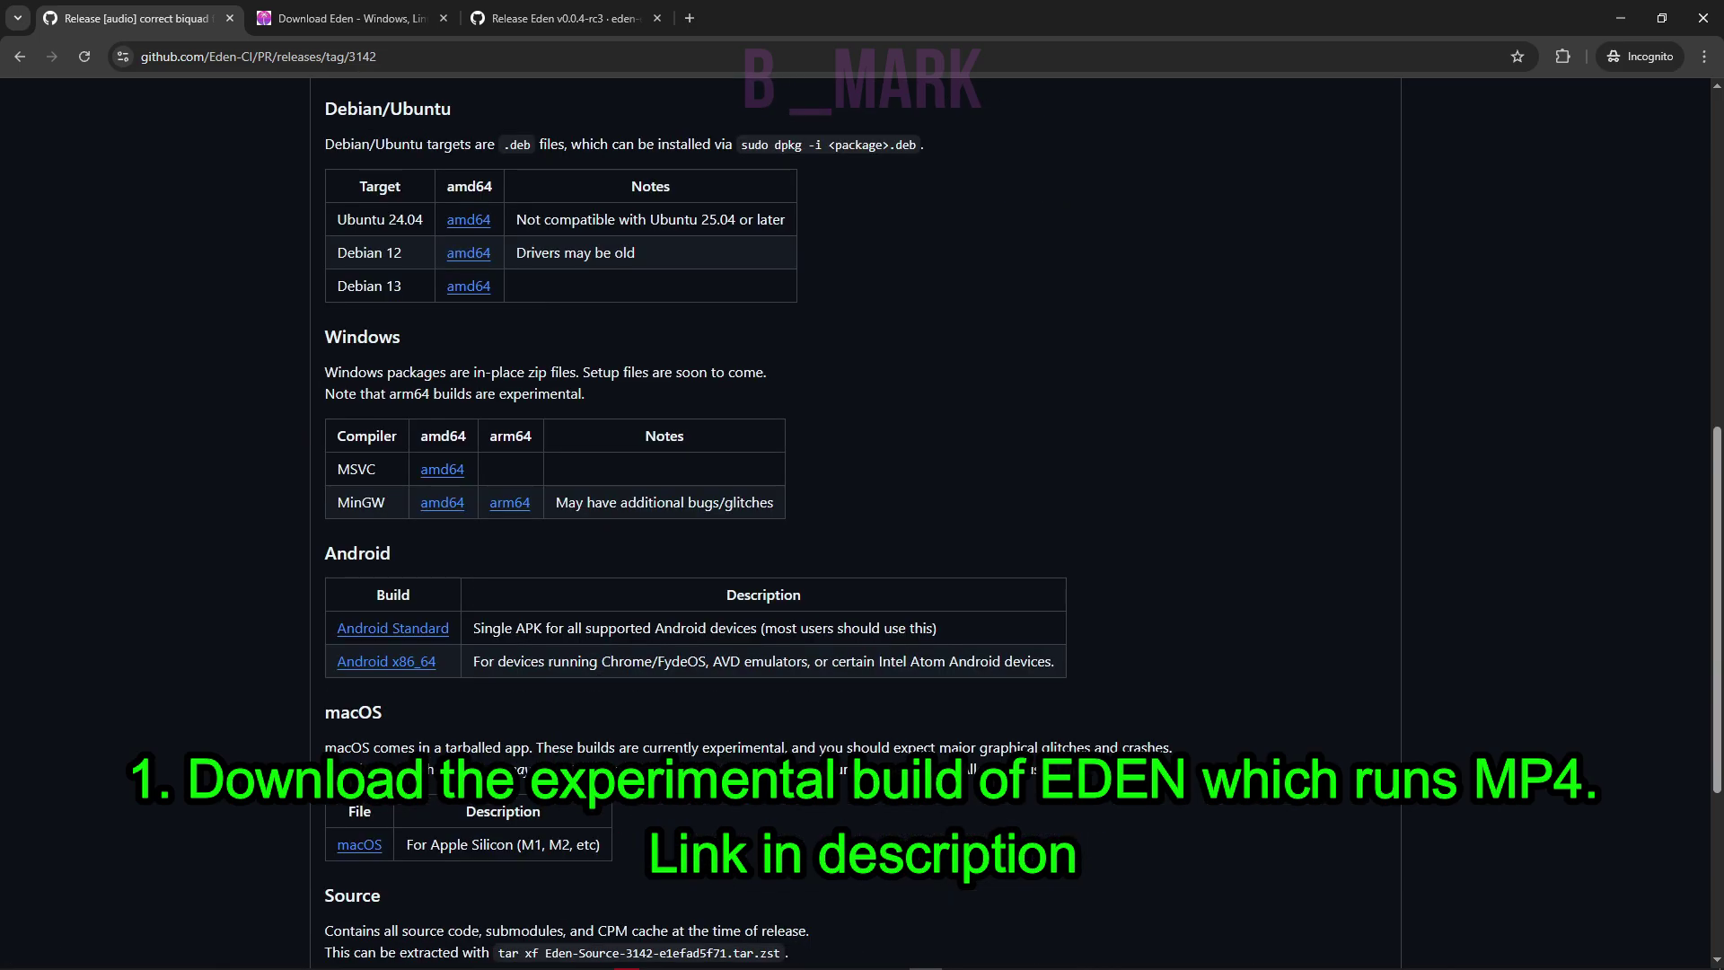
scroll(862, 521, "up", 1)
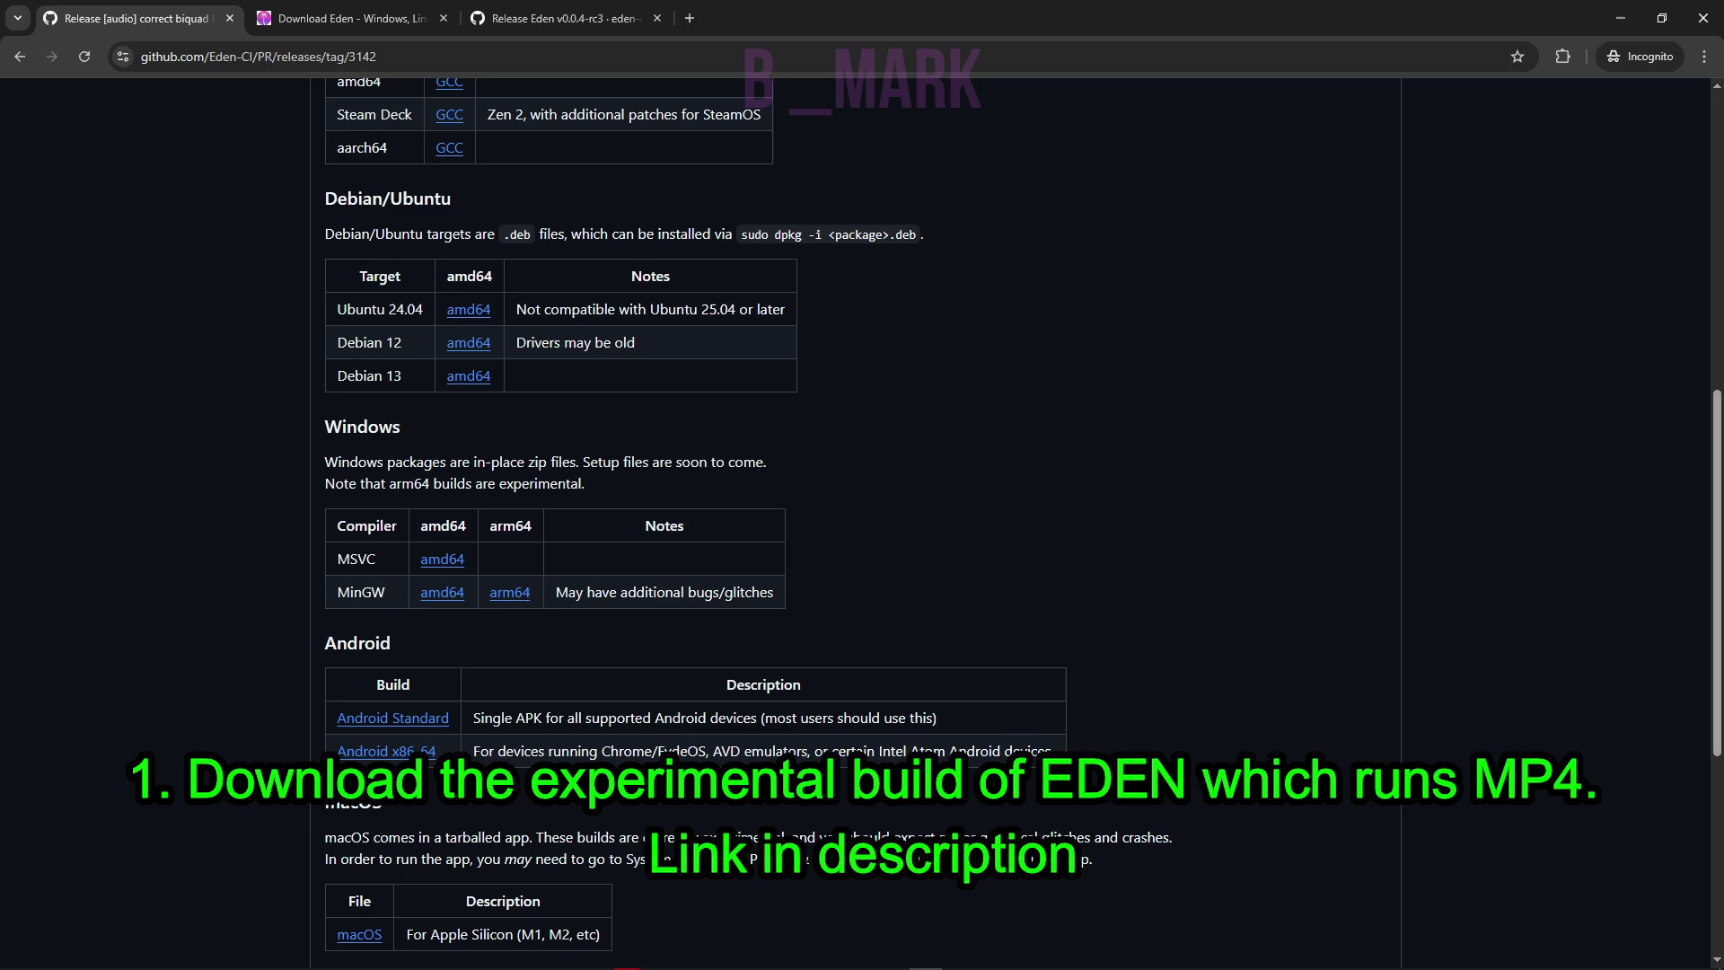
left_click_drag(325, 429, 402, 428)
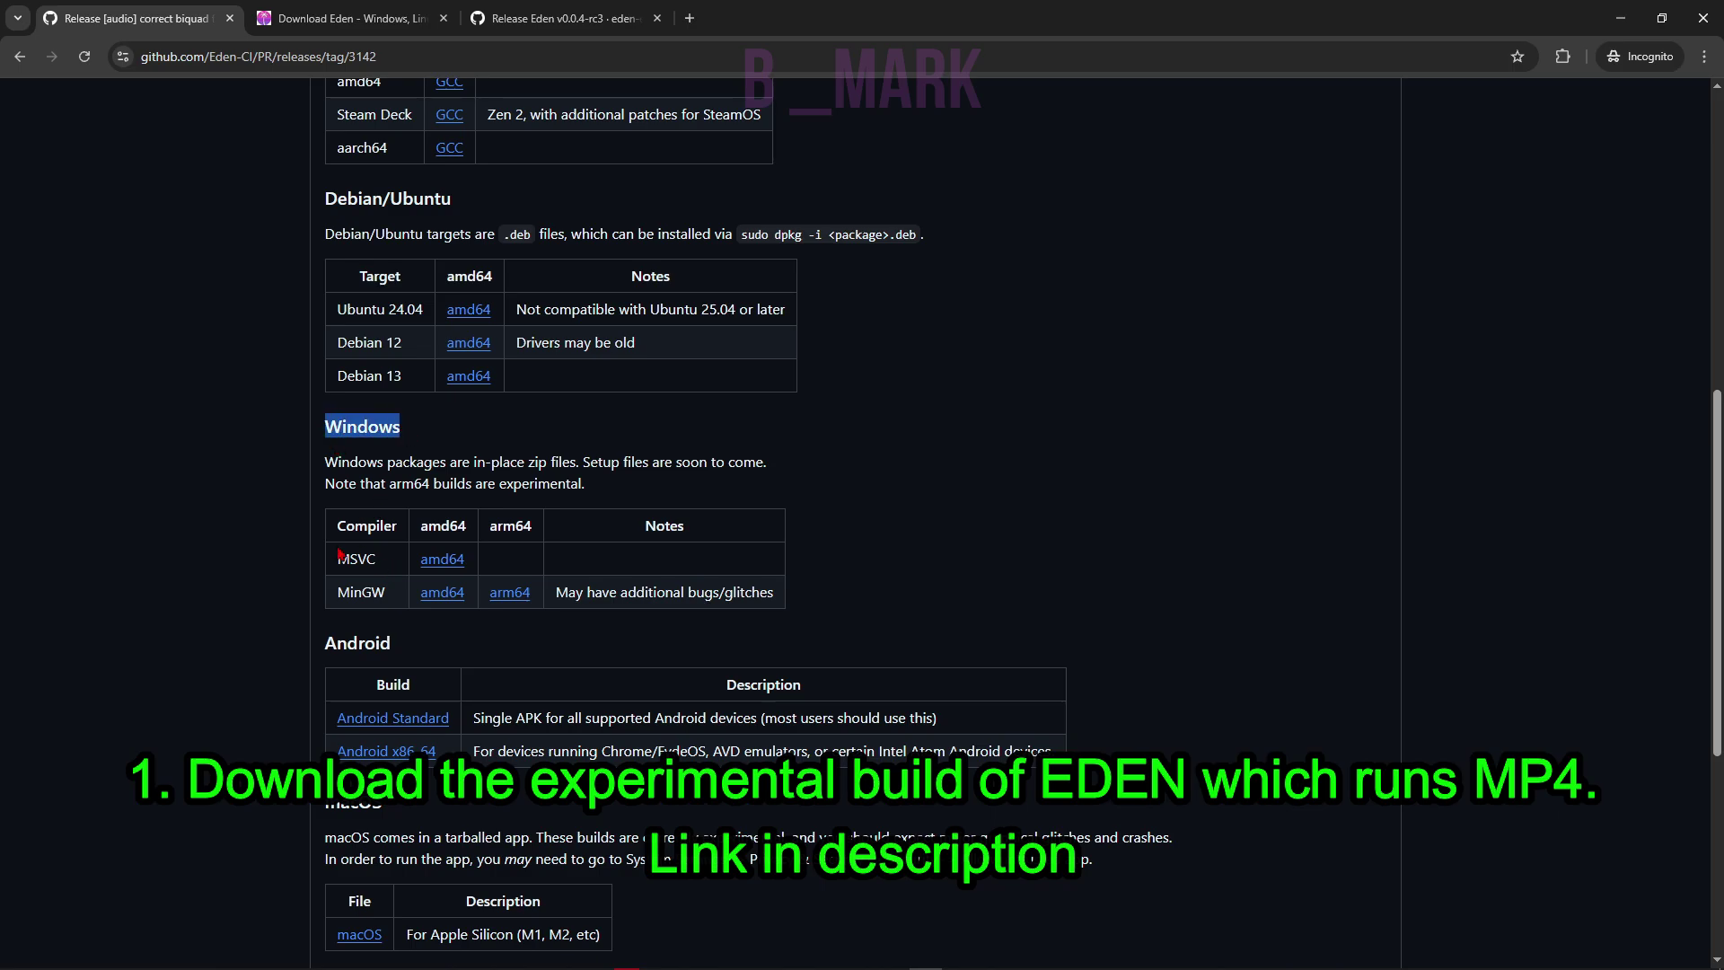
left_click_drag(337, 561, 376, 562)
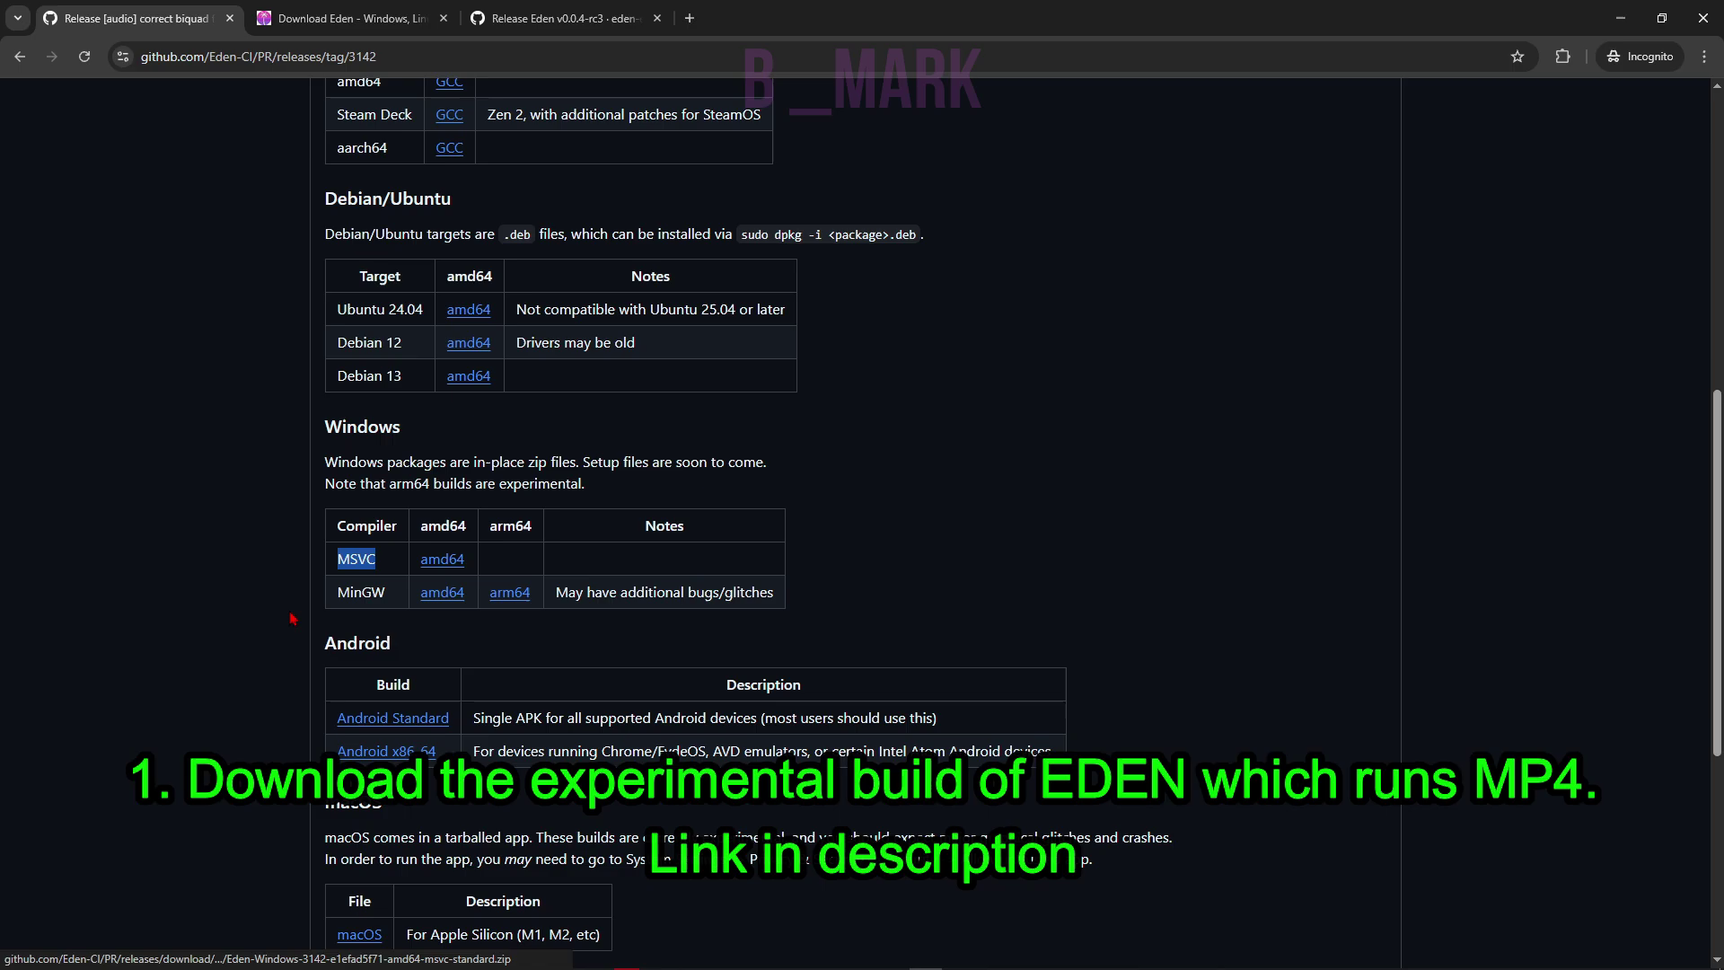
scroll(305, 570, "up", 3)
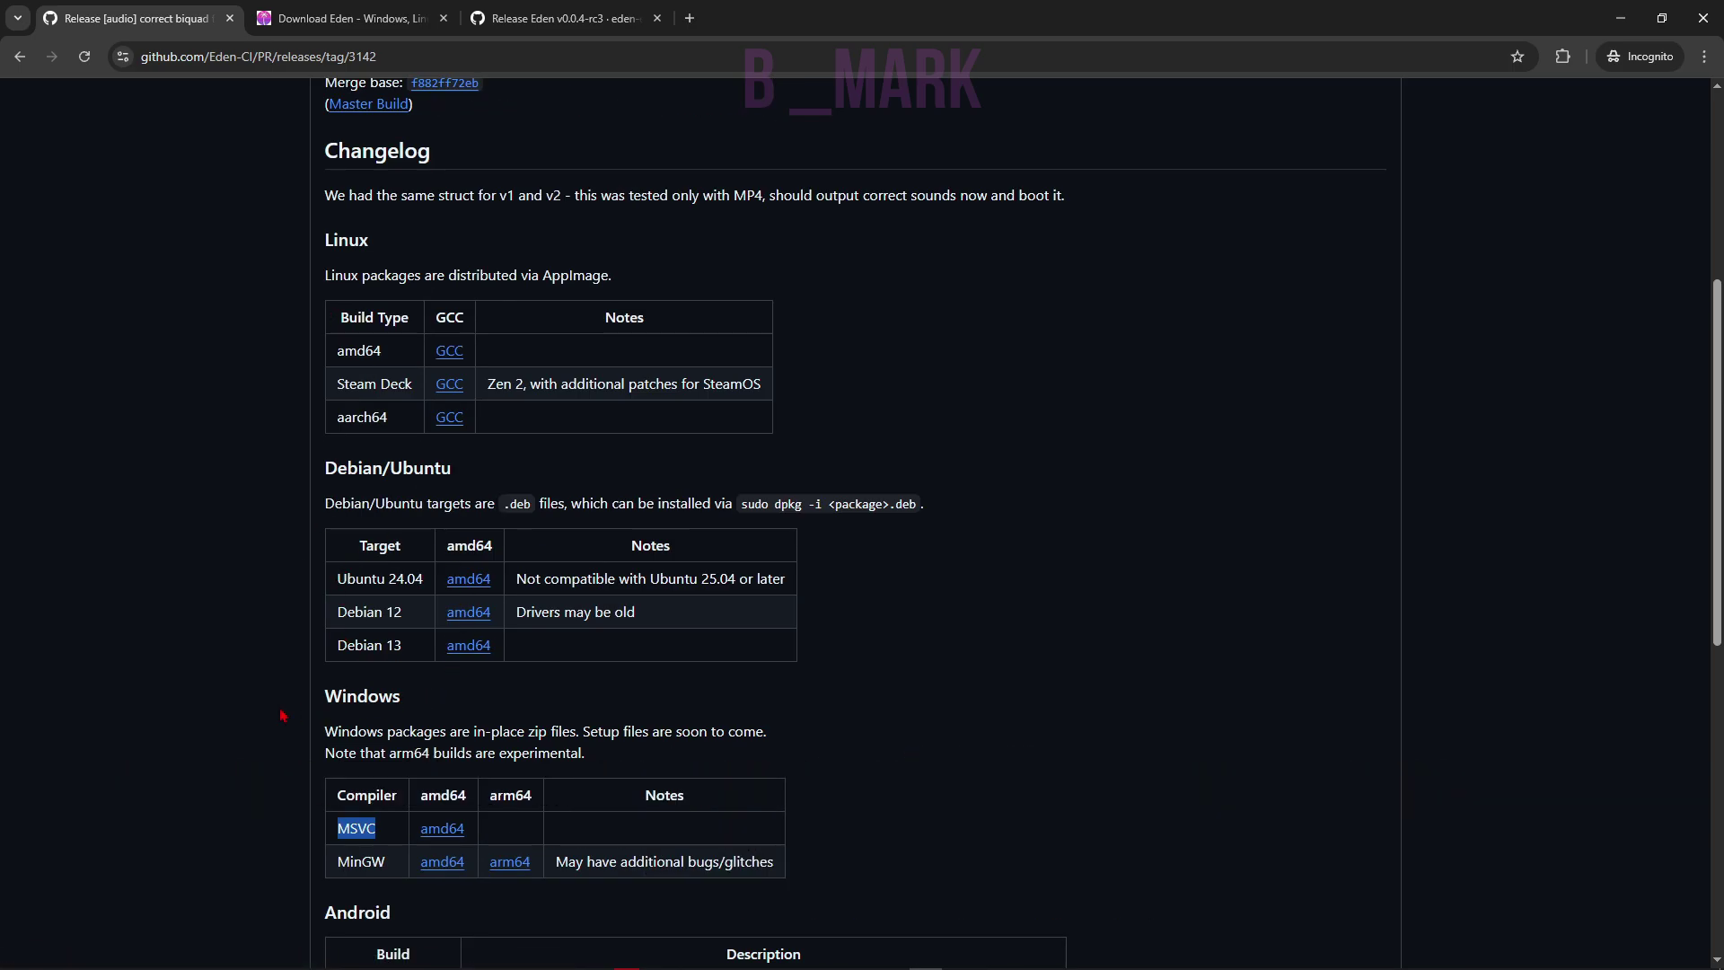
scroll(305, 709, "down", 4)
scroll(281, 808, "down", 2)
scroll(273, 685, "up", 1)
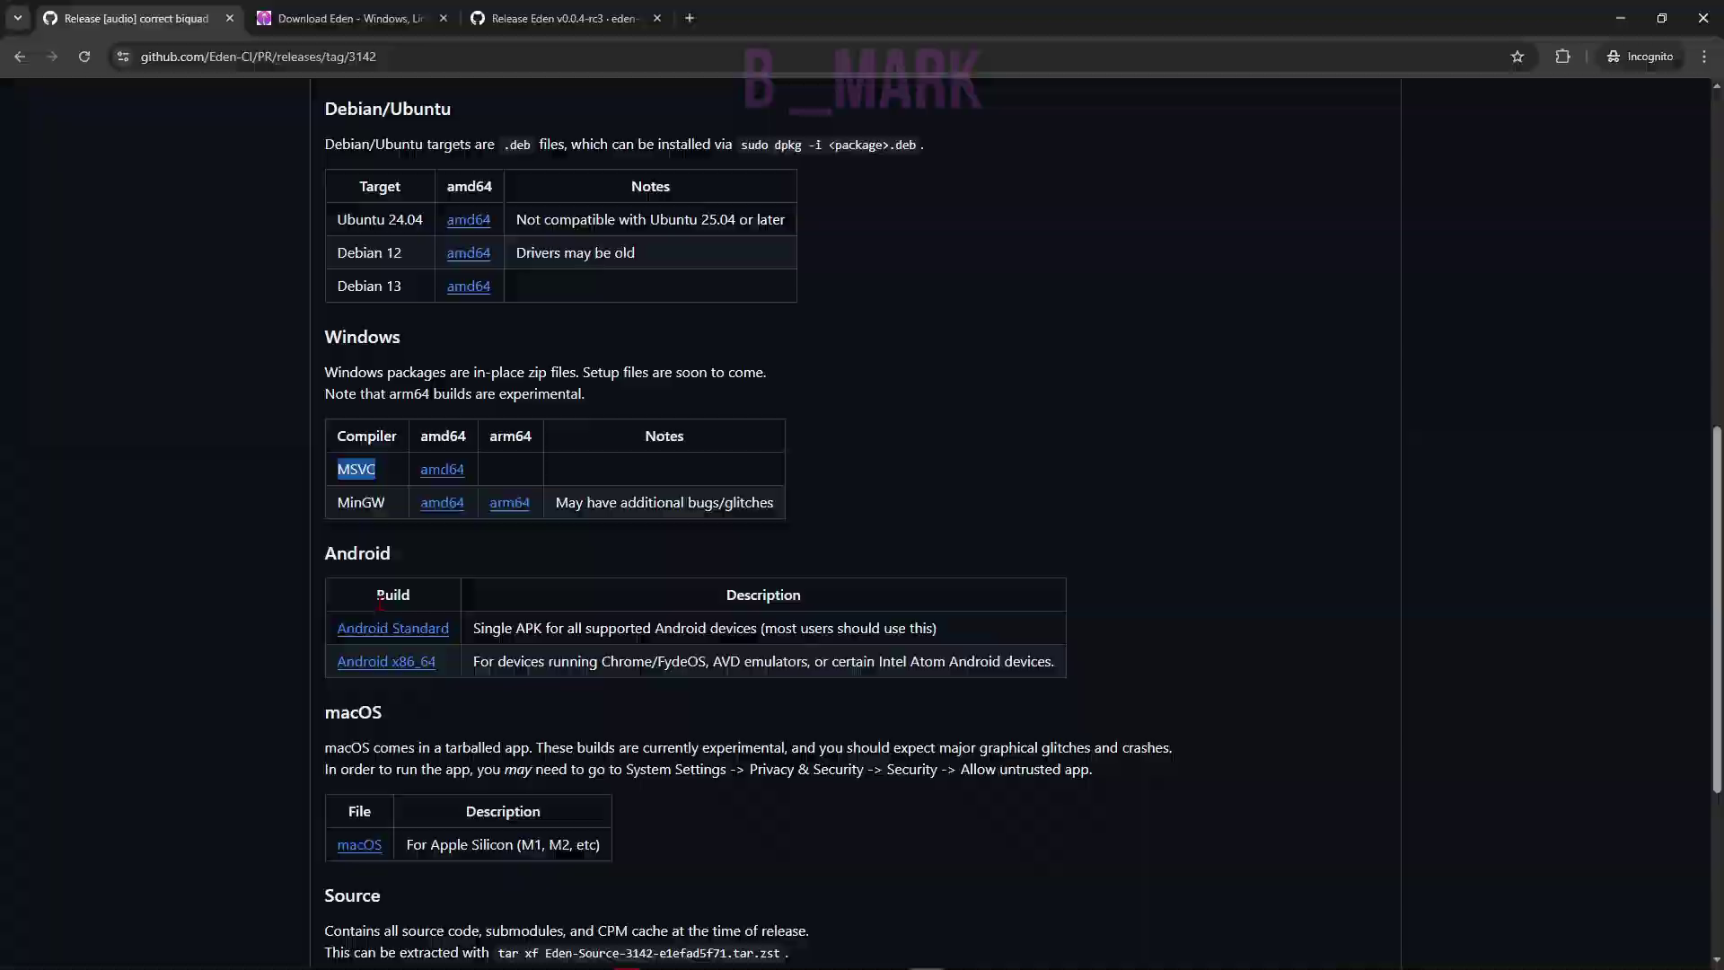
- Switch to the Eden emulator, add D:/switch games as a game directory and select Metroid Prime 4: Beyond
key("alt+Tab")
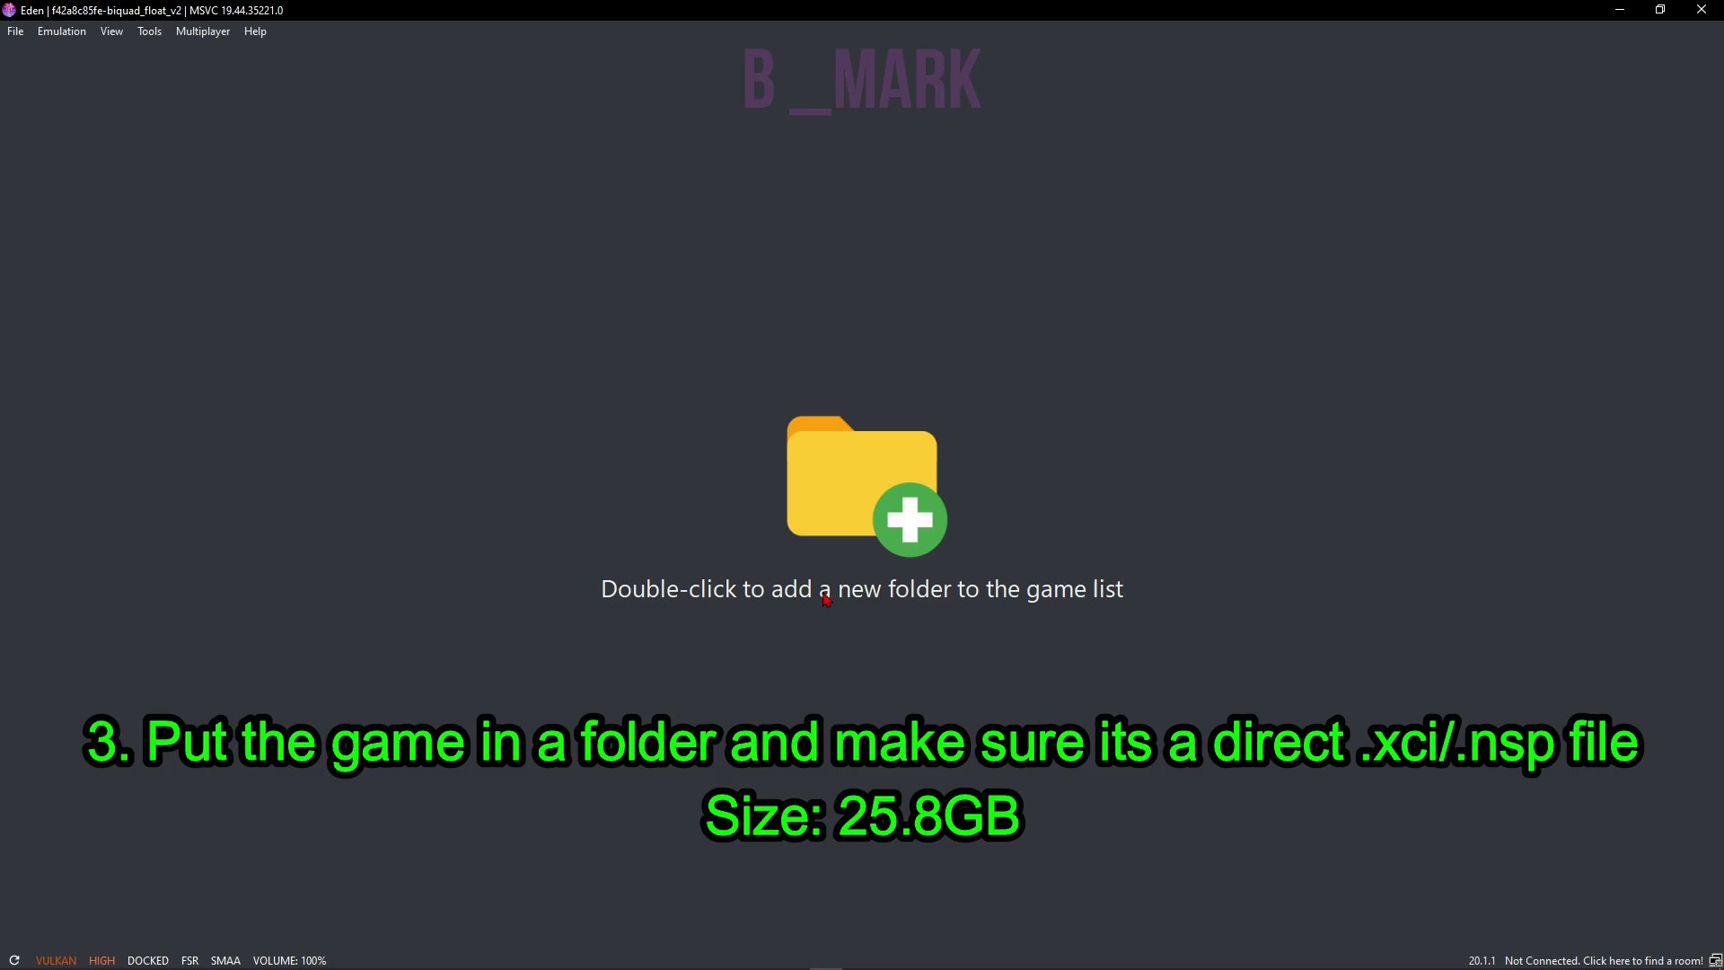
double_click(798, 494)
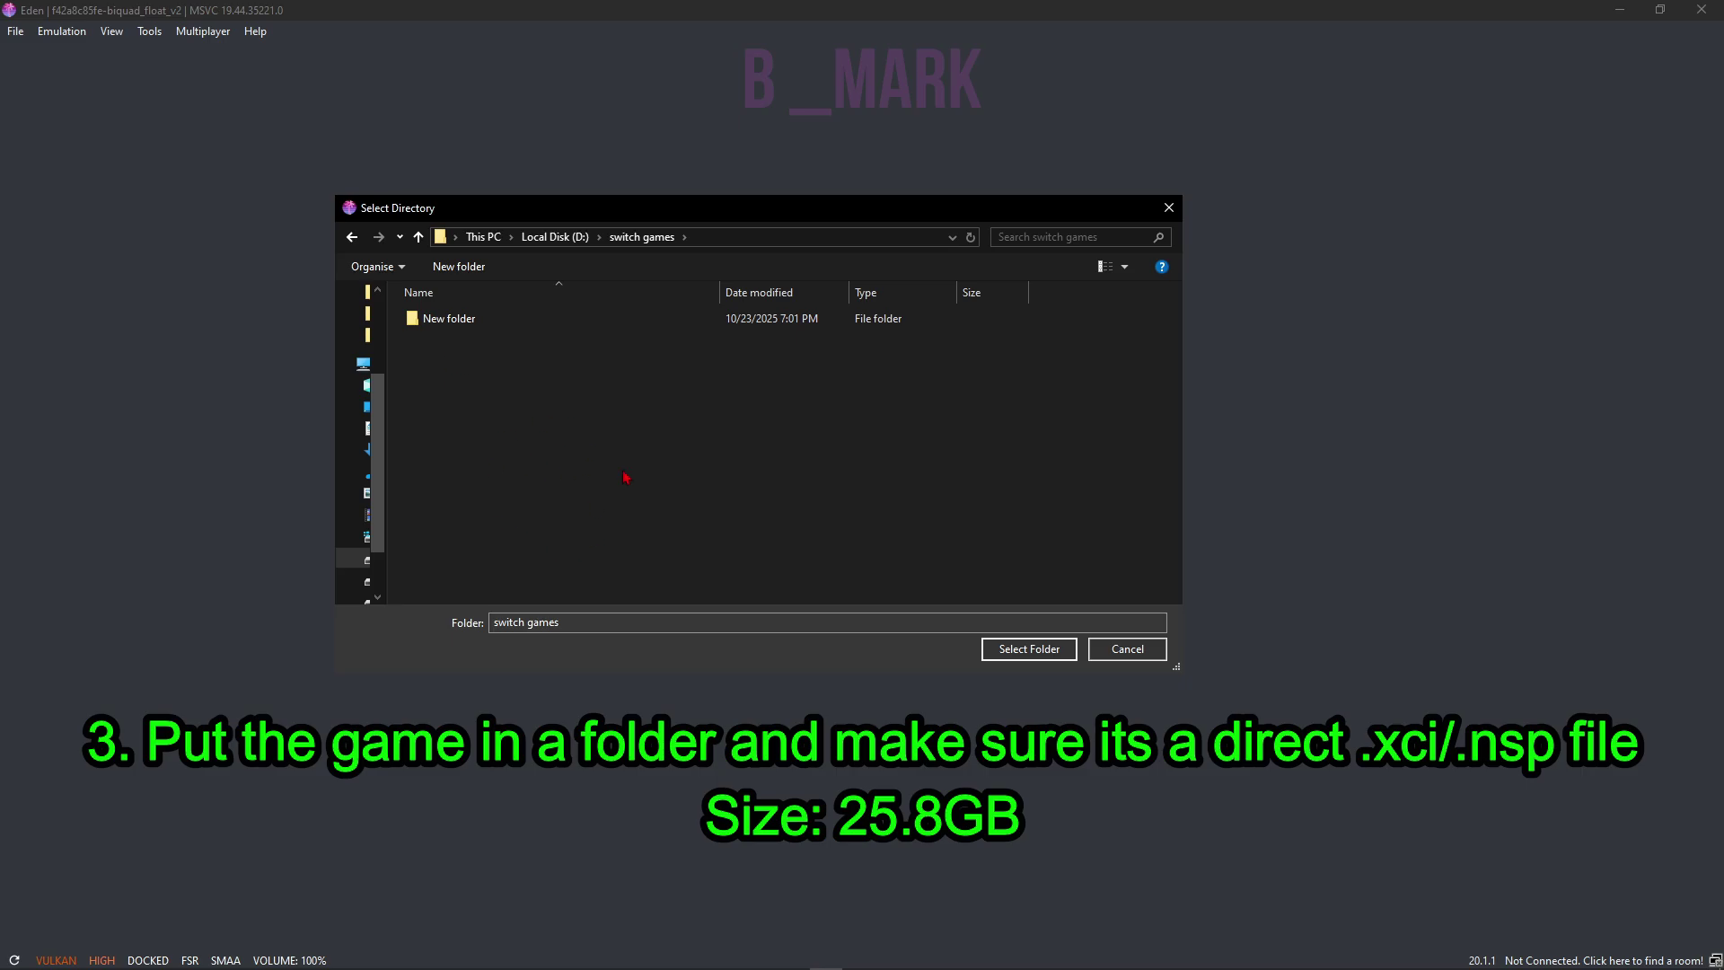
left_click(1018, 656)
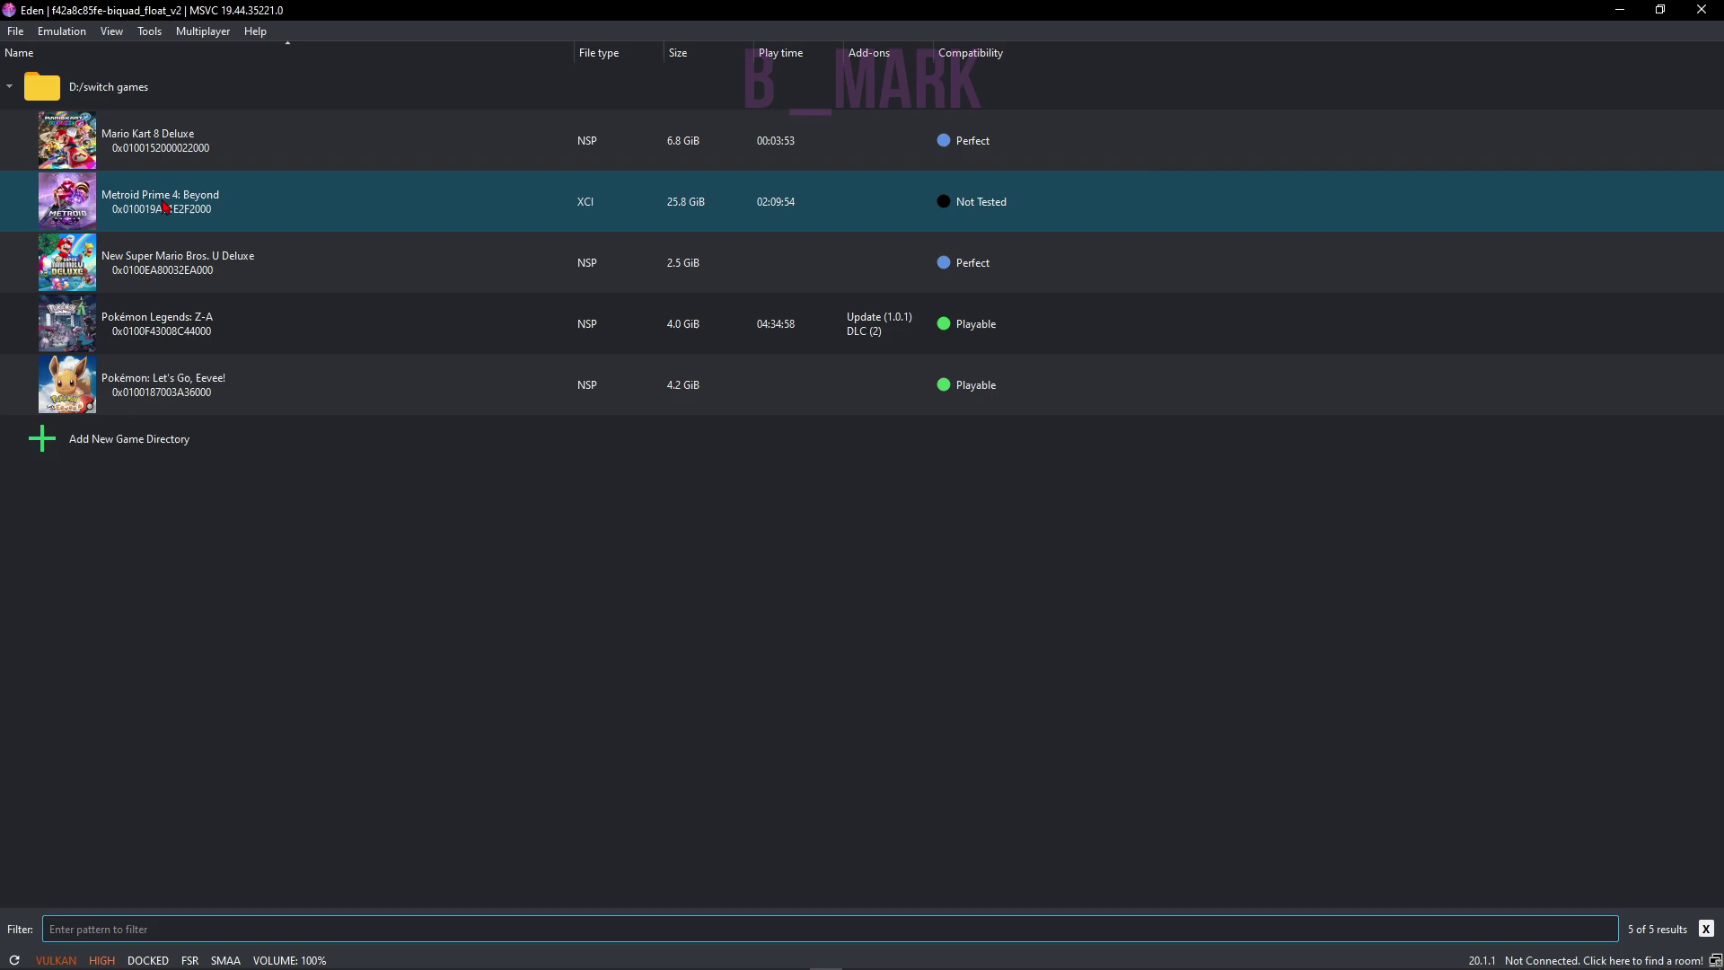
left_click(166, 207)
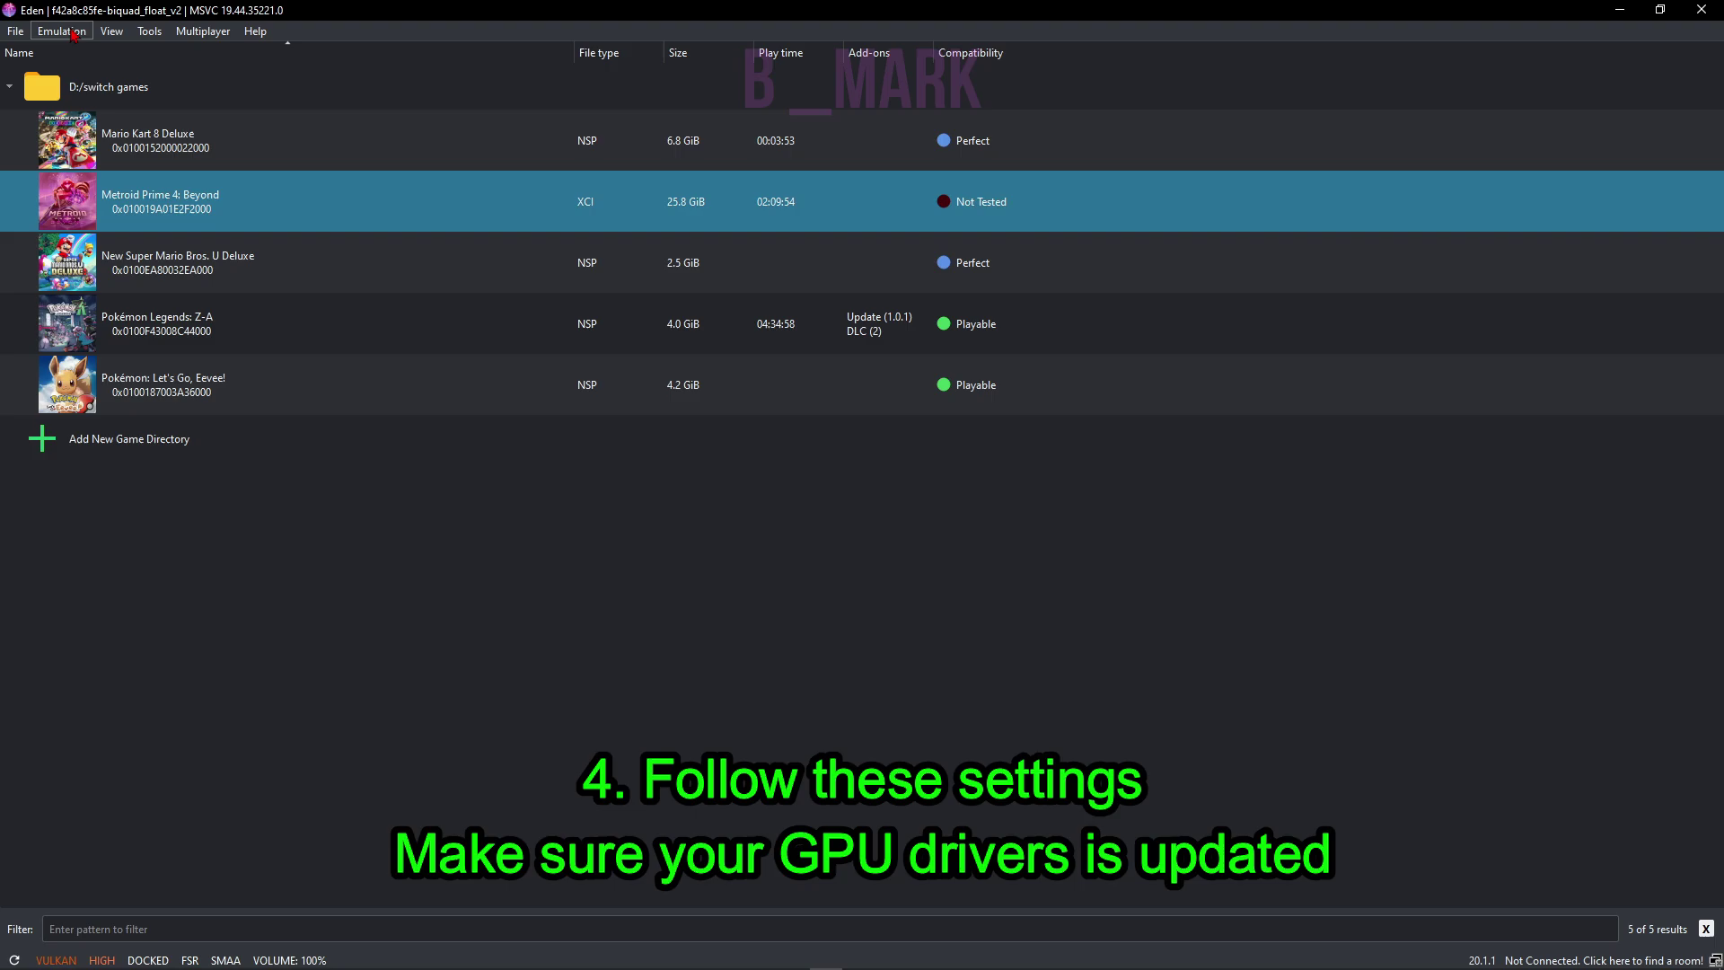
- Open the emulator configuration and review the General, System and CPU settings
left_click(62, 31)
left_click(101, 136)
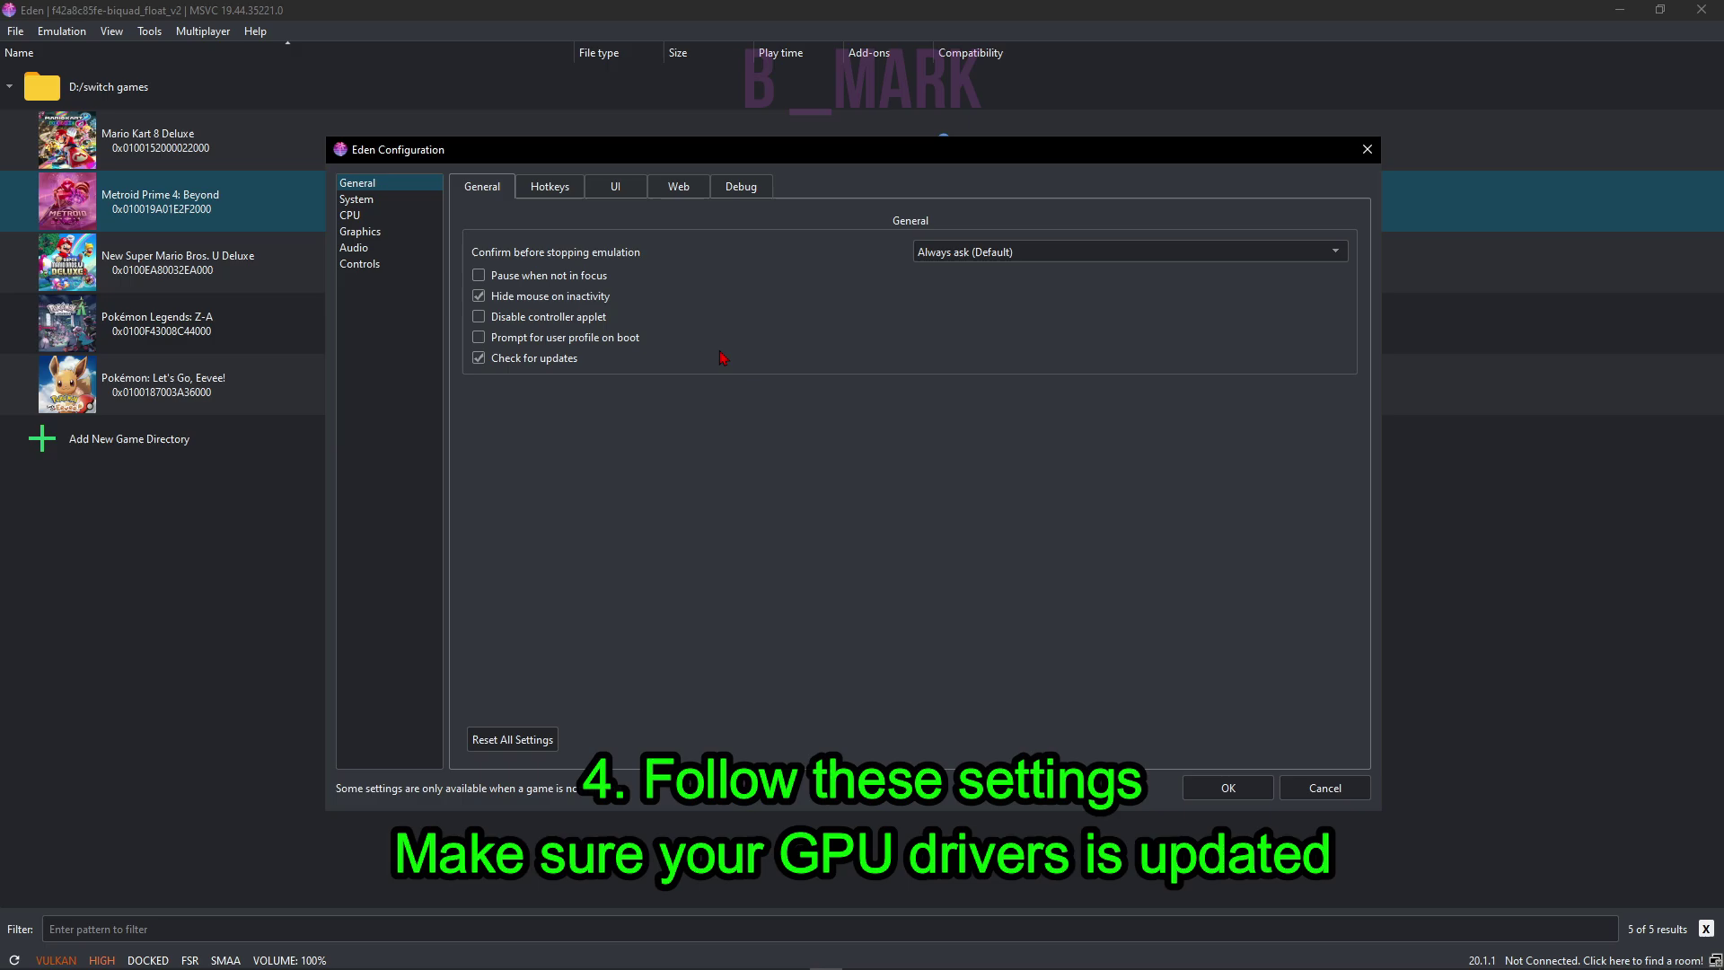
left_click(390, 203)
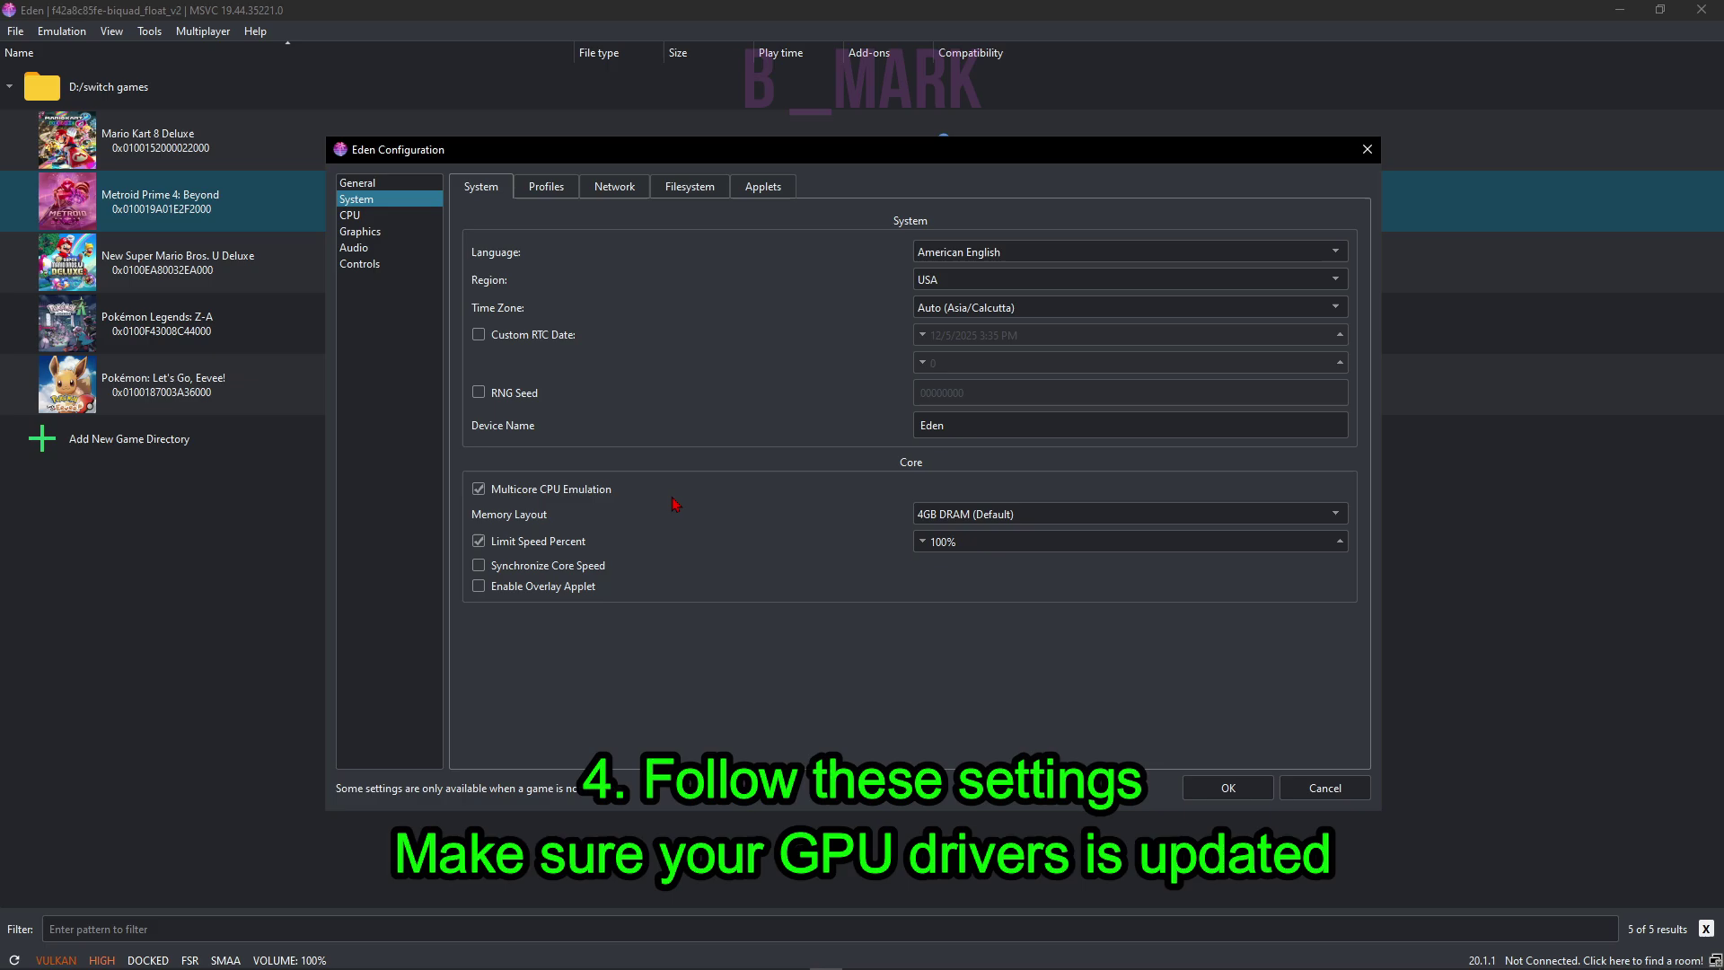
left_click(352, 215)
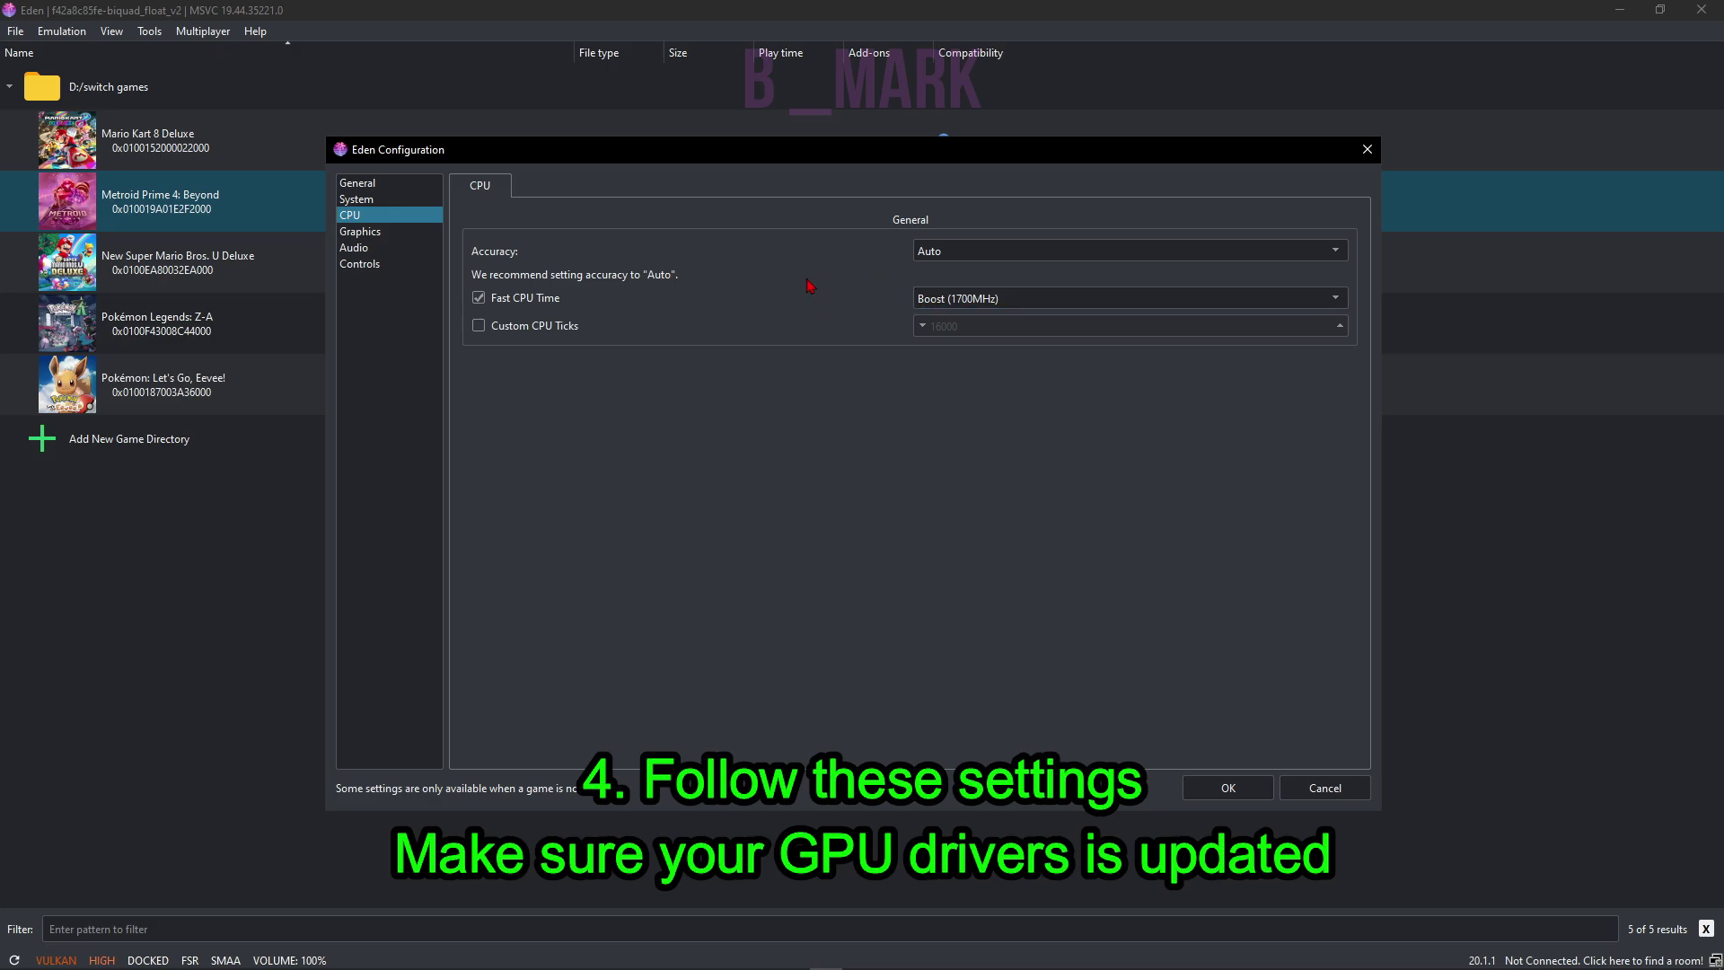
- In the graphics settings, inspect the API and resolution options, keeping Vulkan and 1X (720p/1080p), and set FSR Sharpness to 21%
left_click(403, 231)
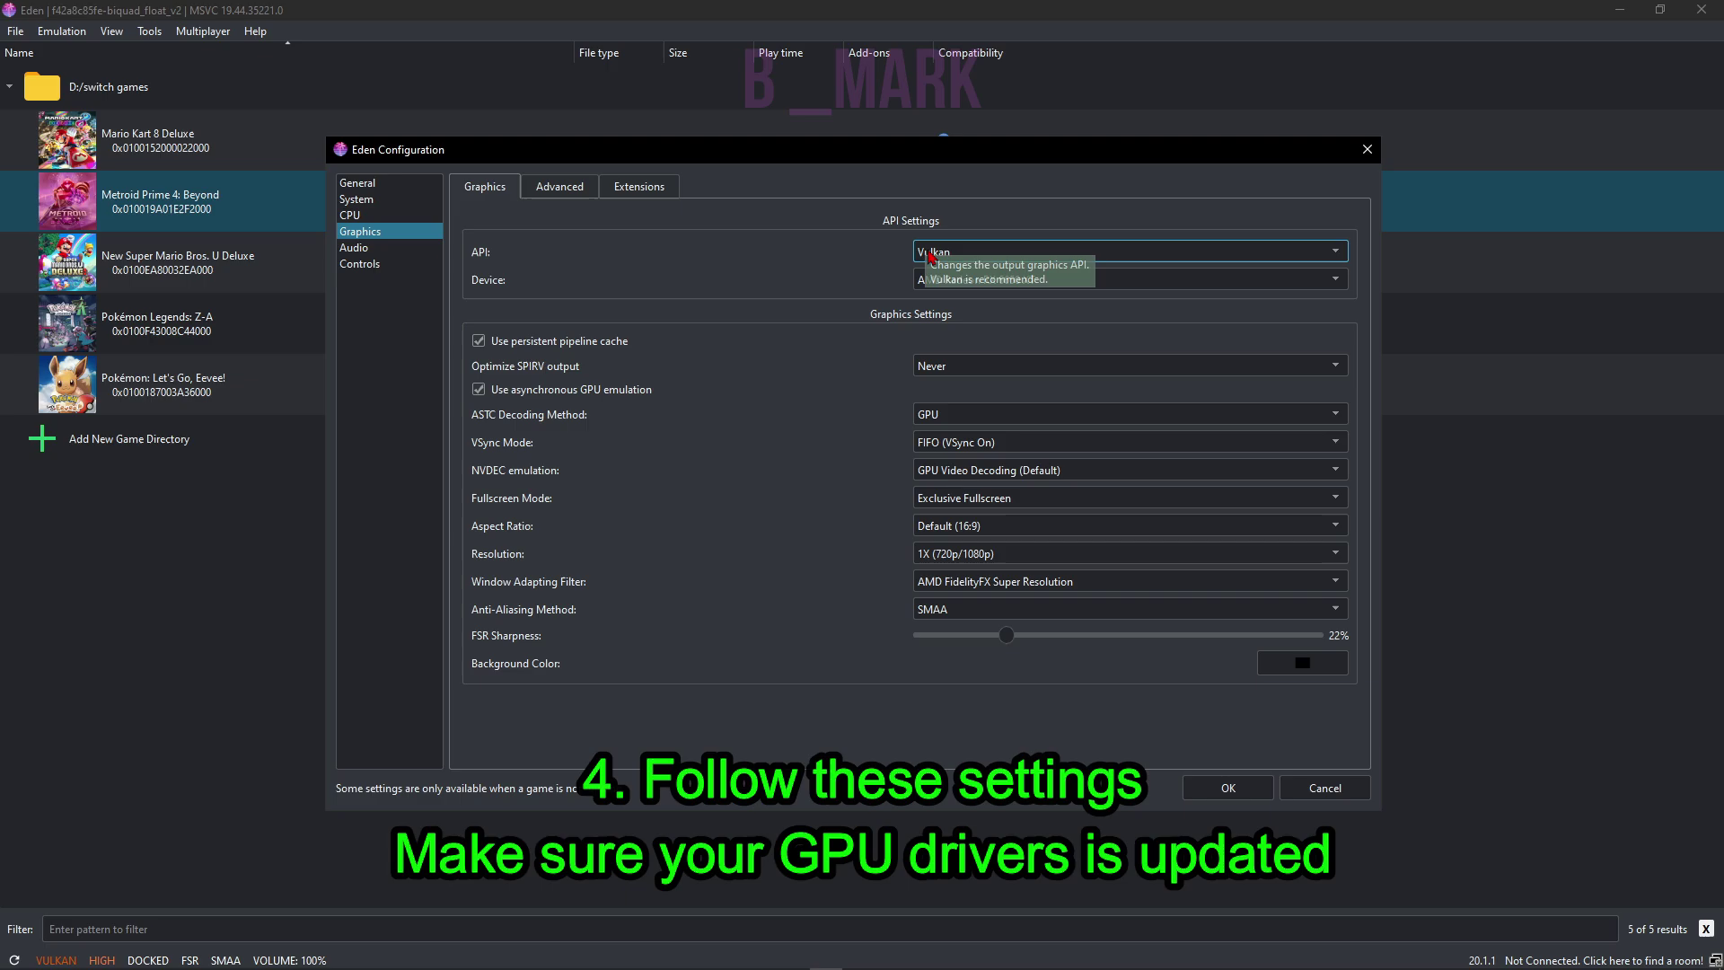
left_click(931, 255)
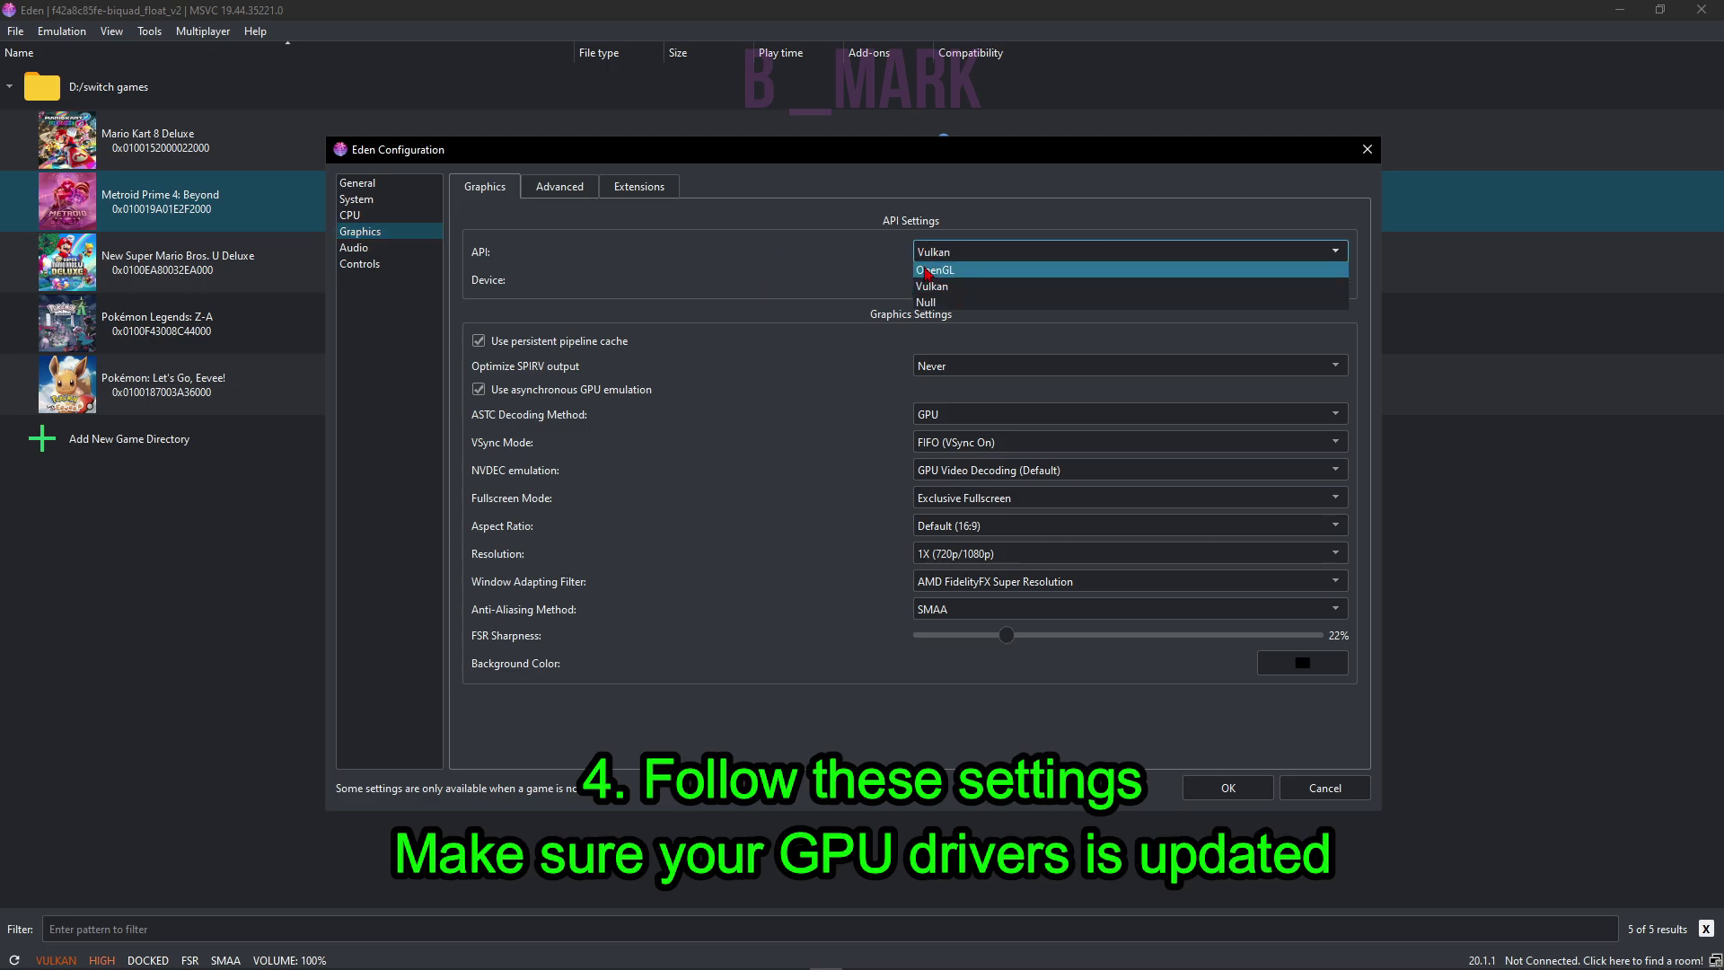
left_click(937, 254)
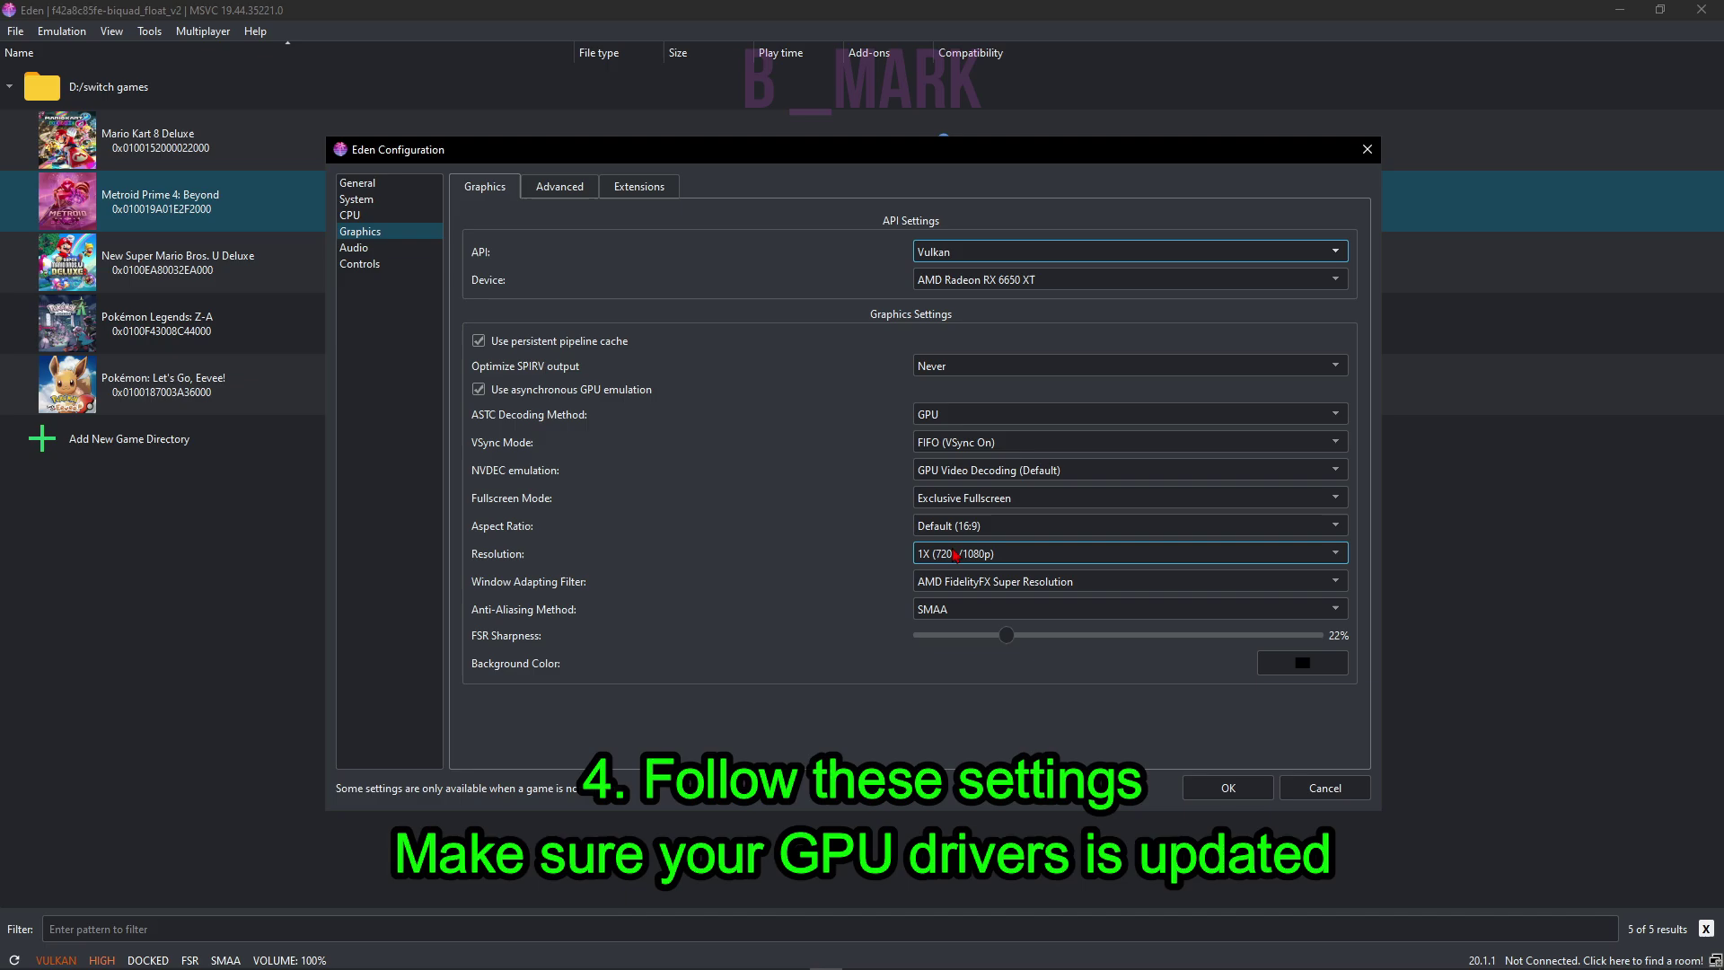
left_click(955, 554)
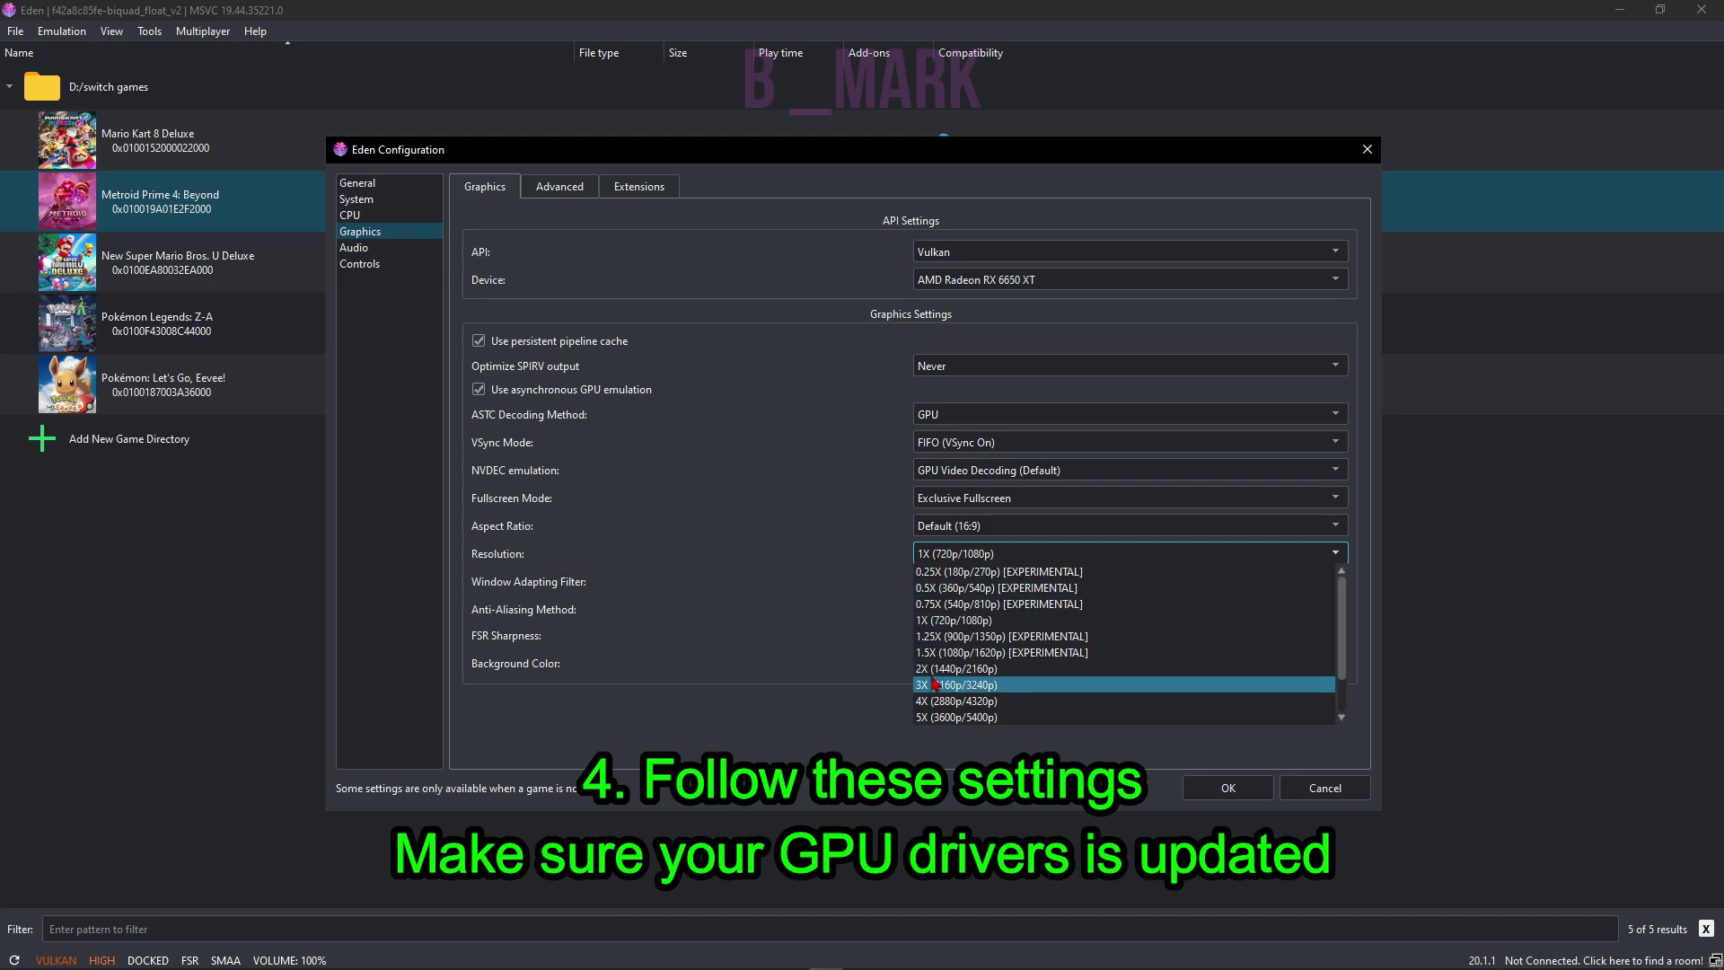
left_click(937, 555)
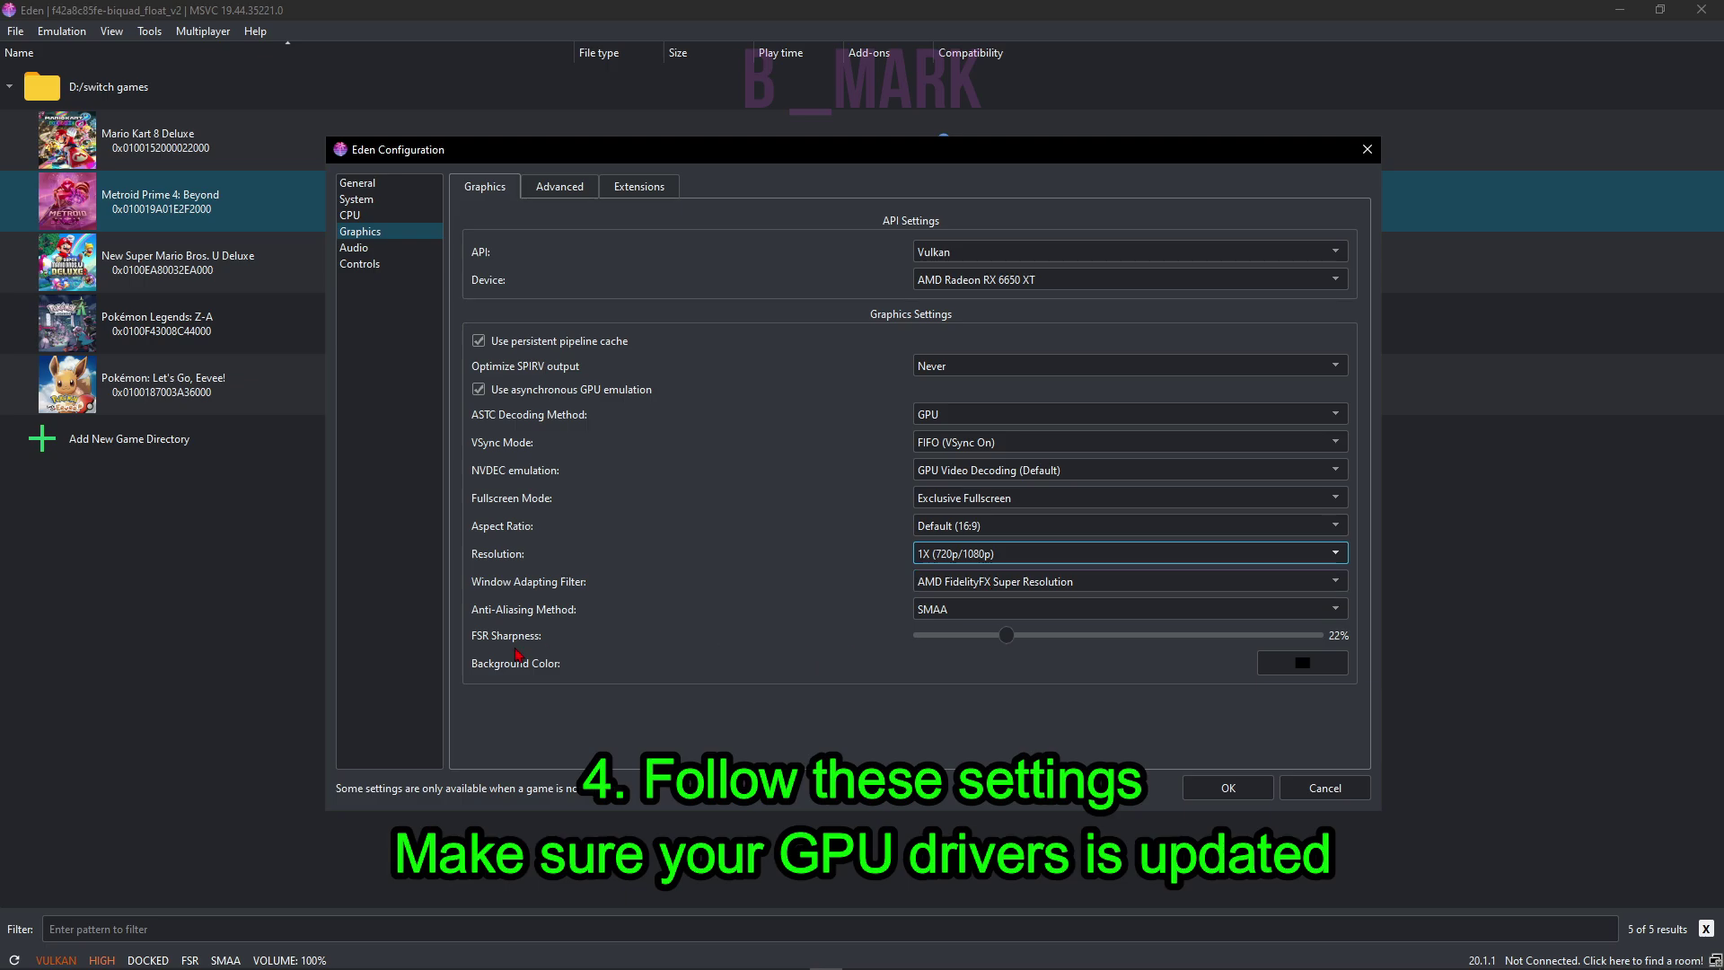
left_click_drag(1010, 636, 1004, 638)
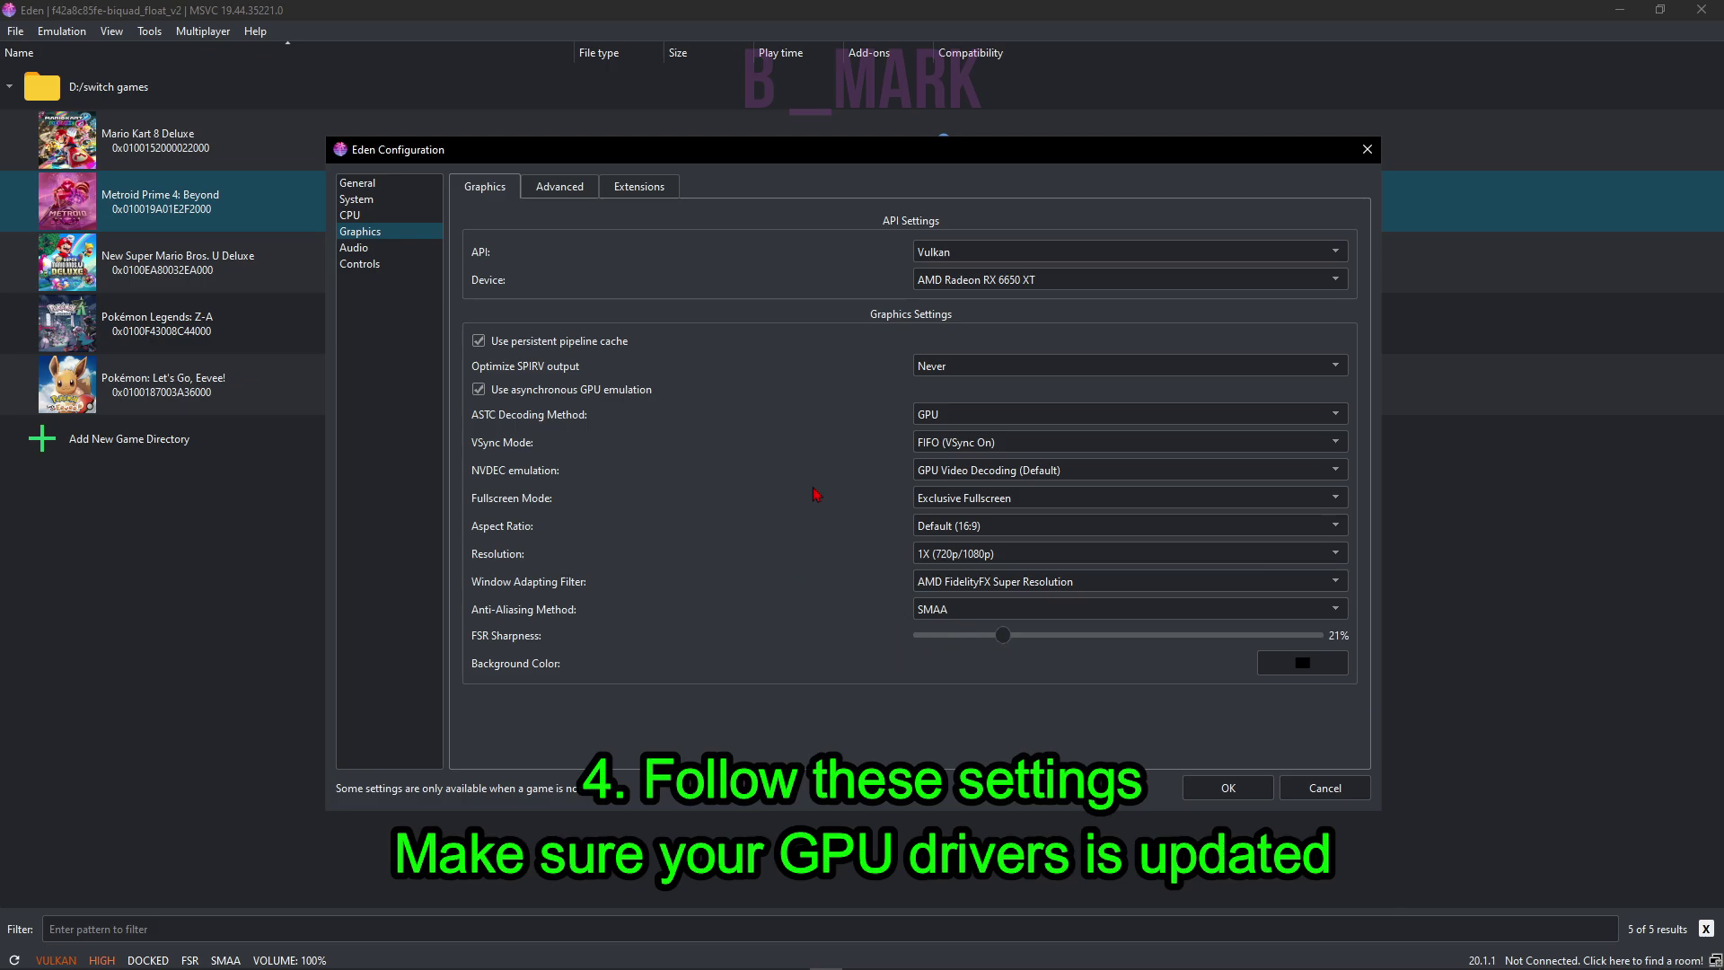
- In the advanced graphics settings, try GPU Accuracy at Normal and set it back to High
left_click(559, 189)
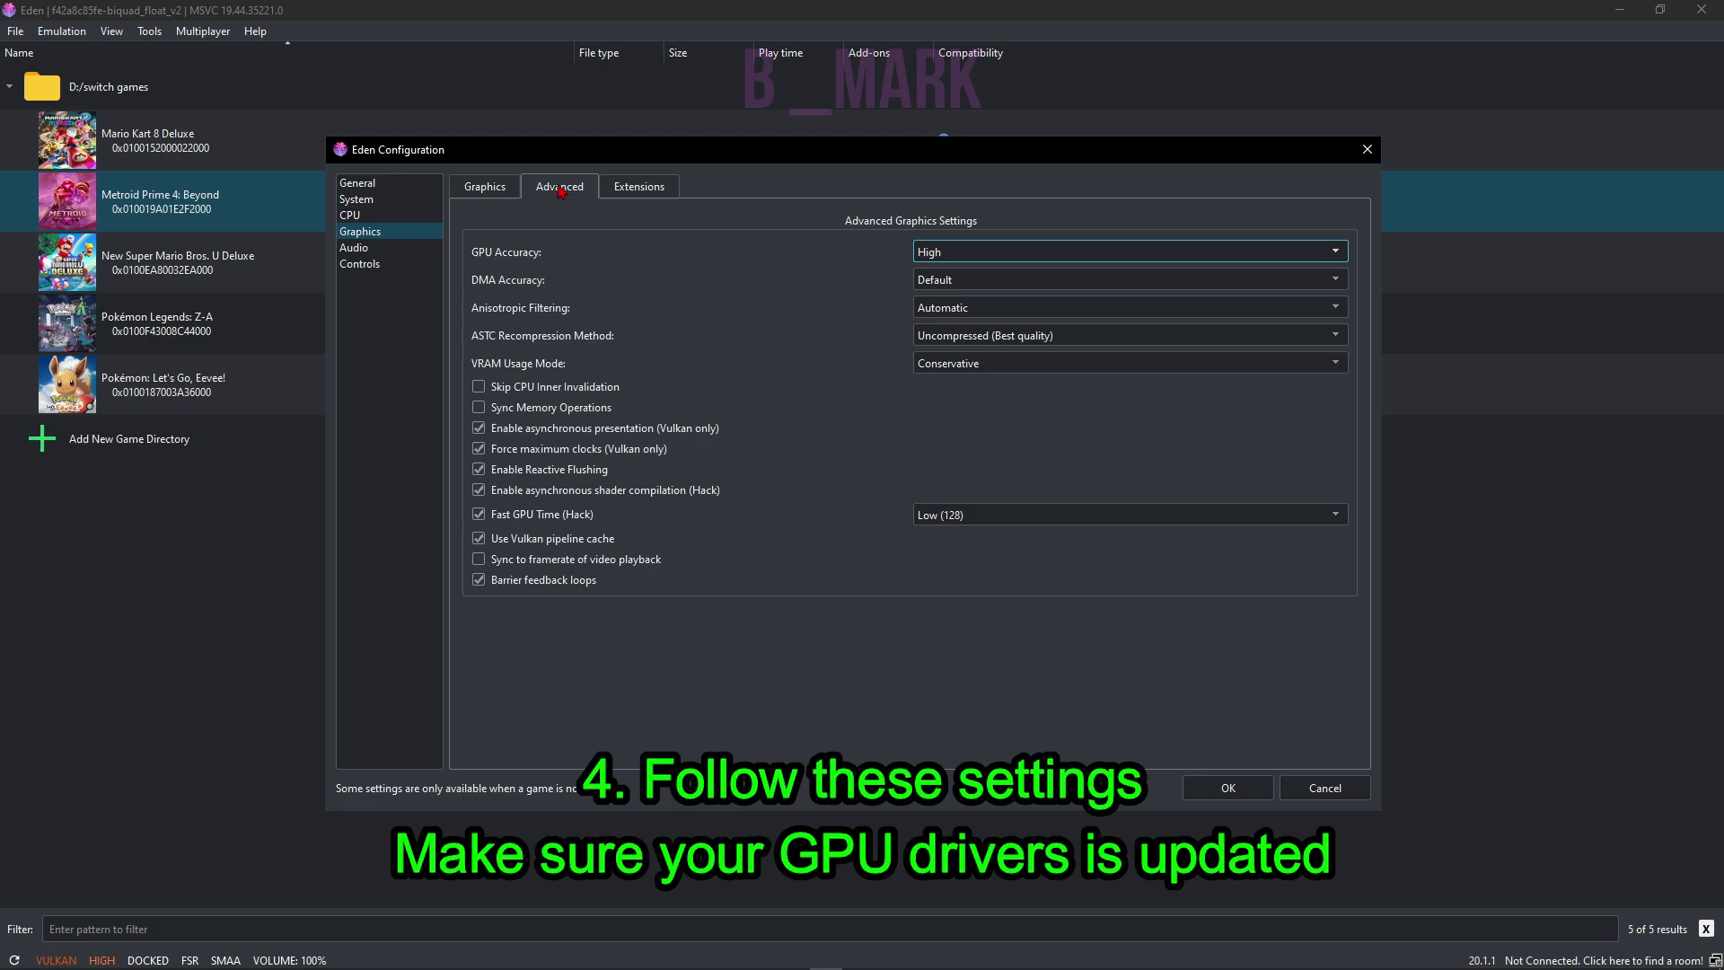
left_click(949, 254)
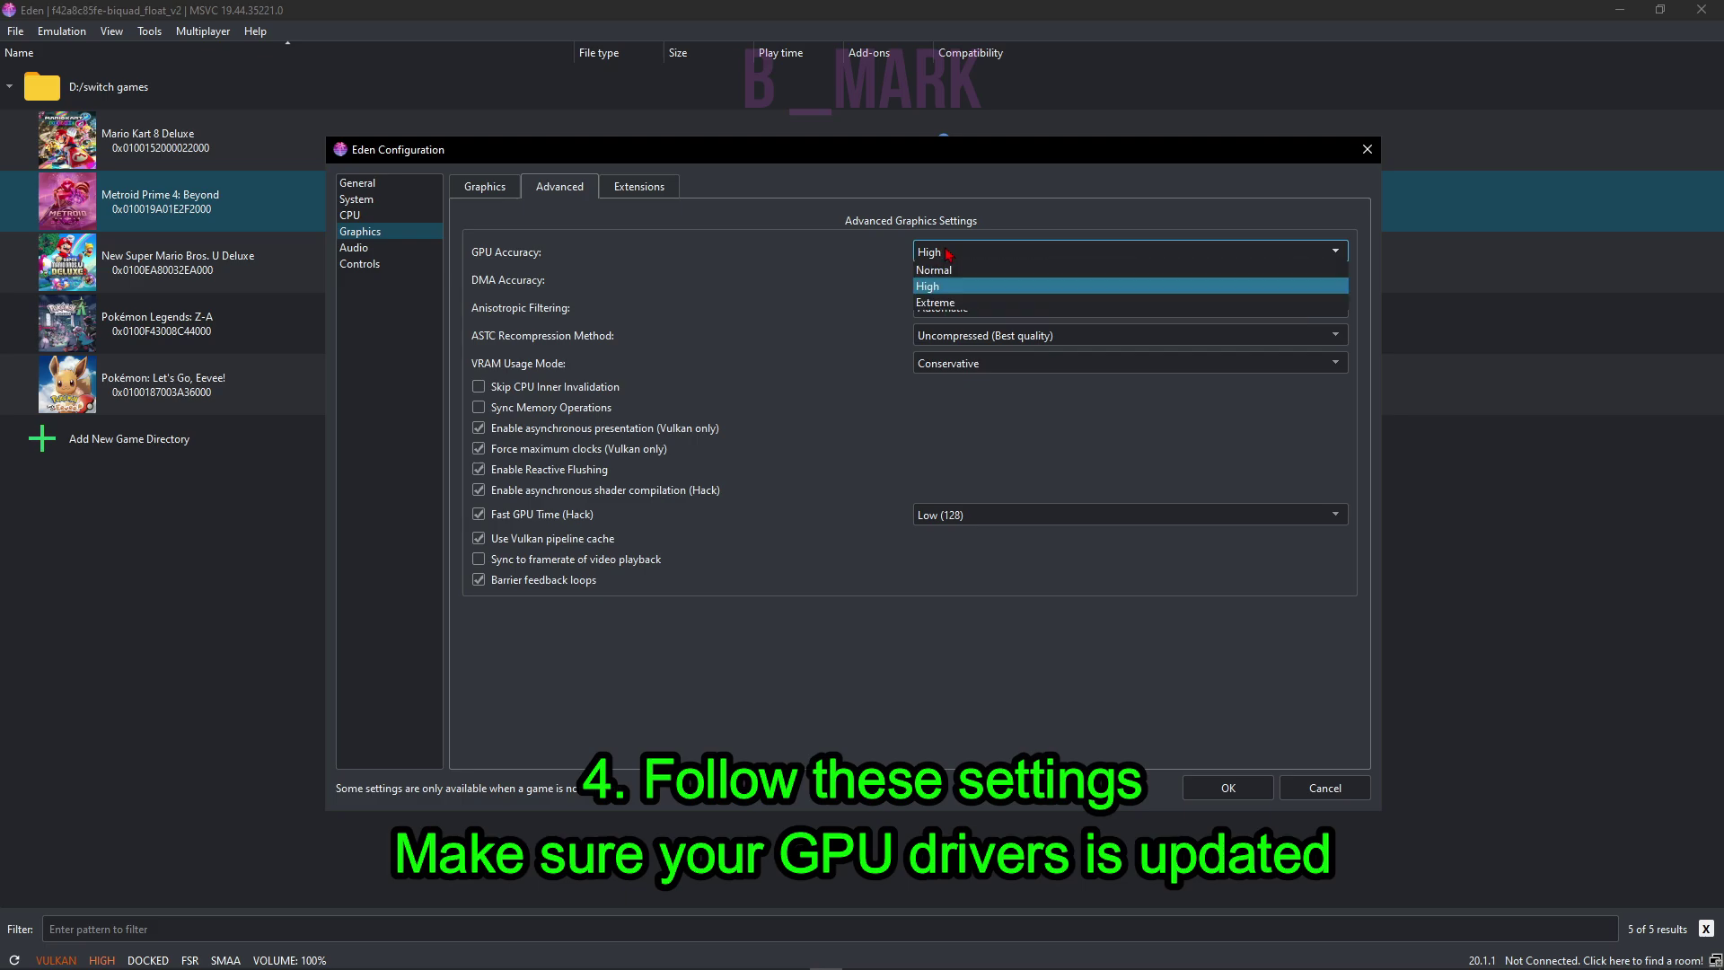
left_click(950, 266)
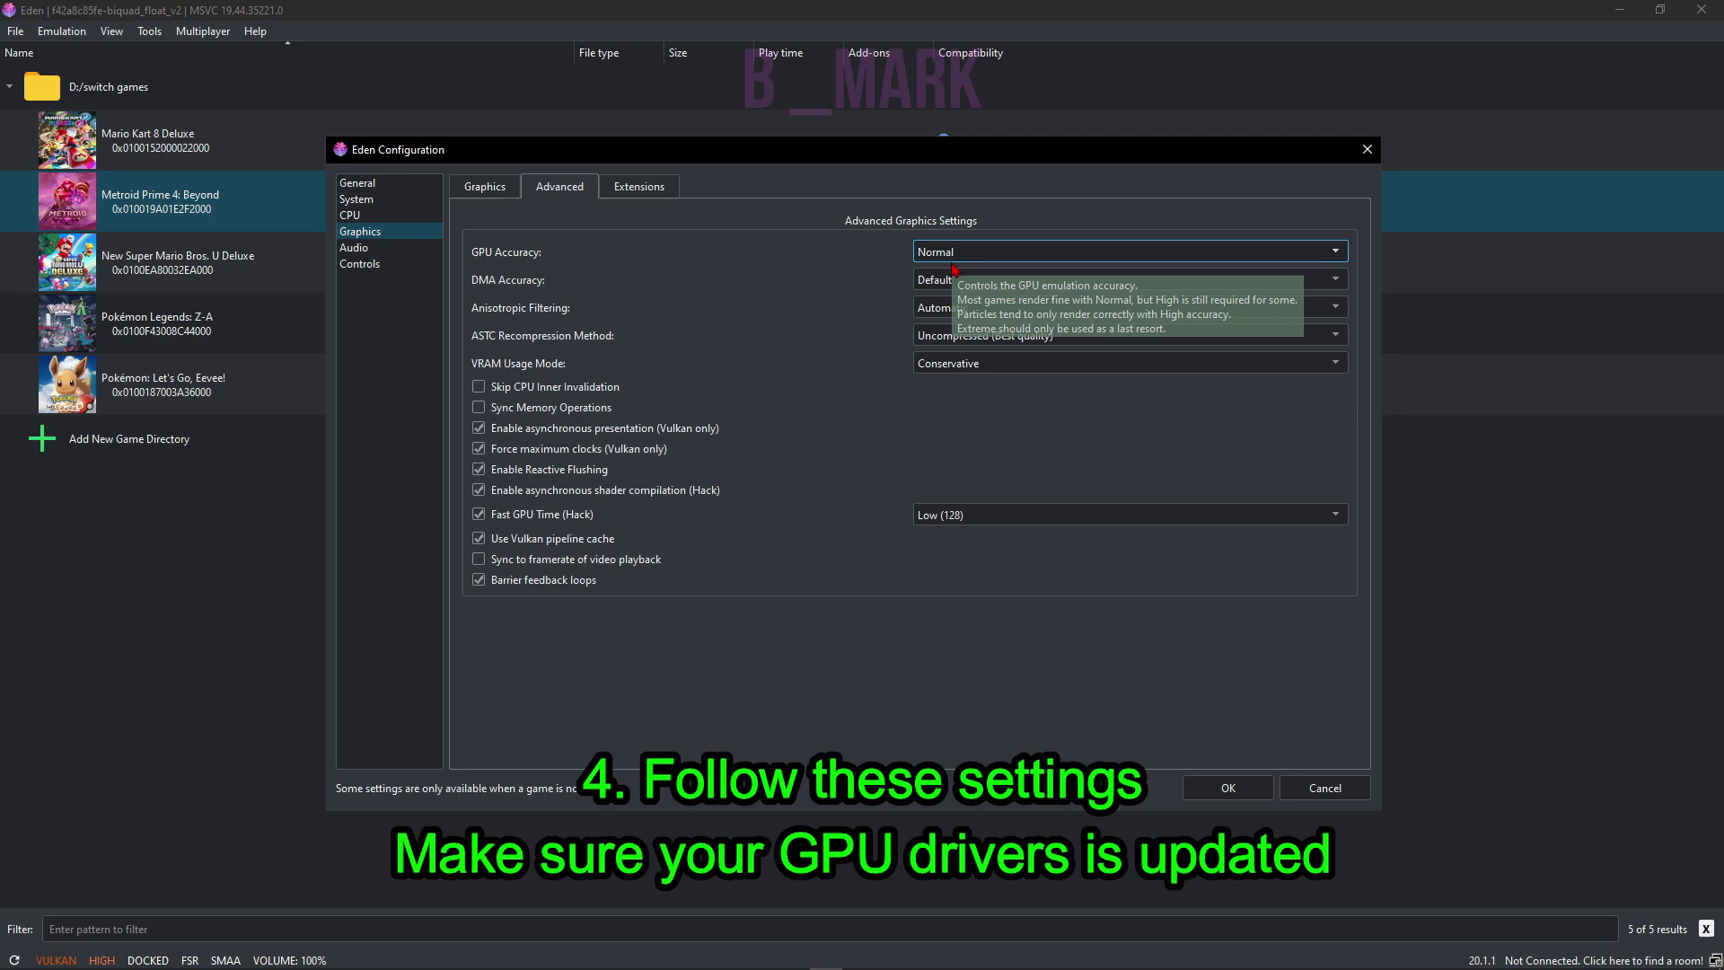
left_click(950, 255)
left_click(948, 287)
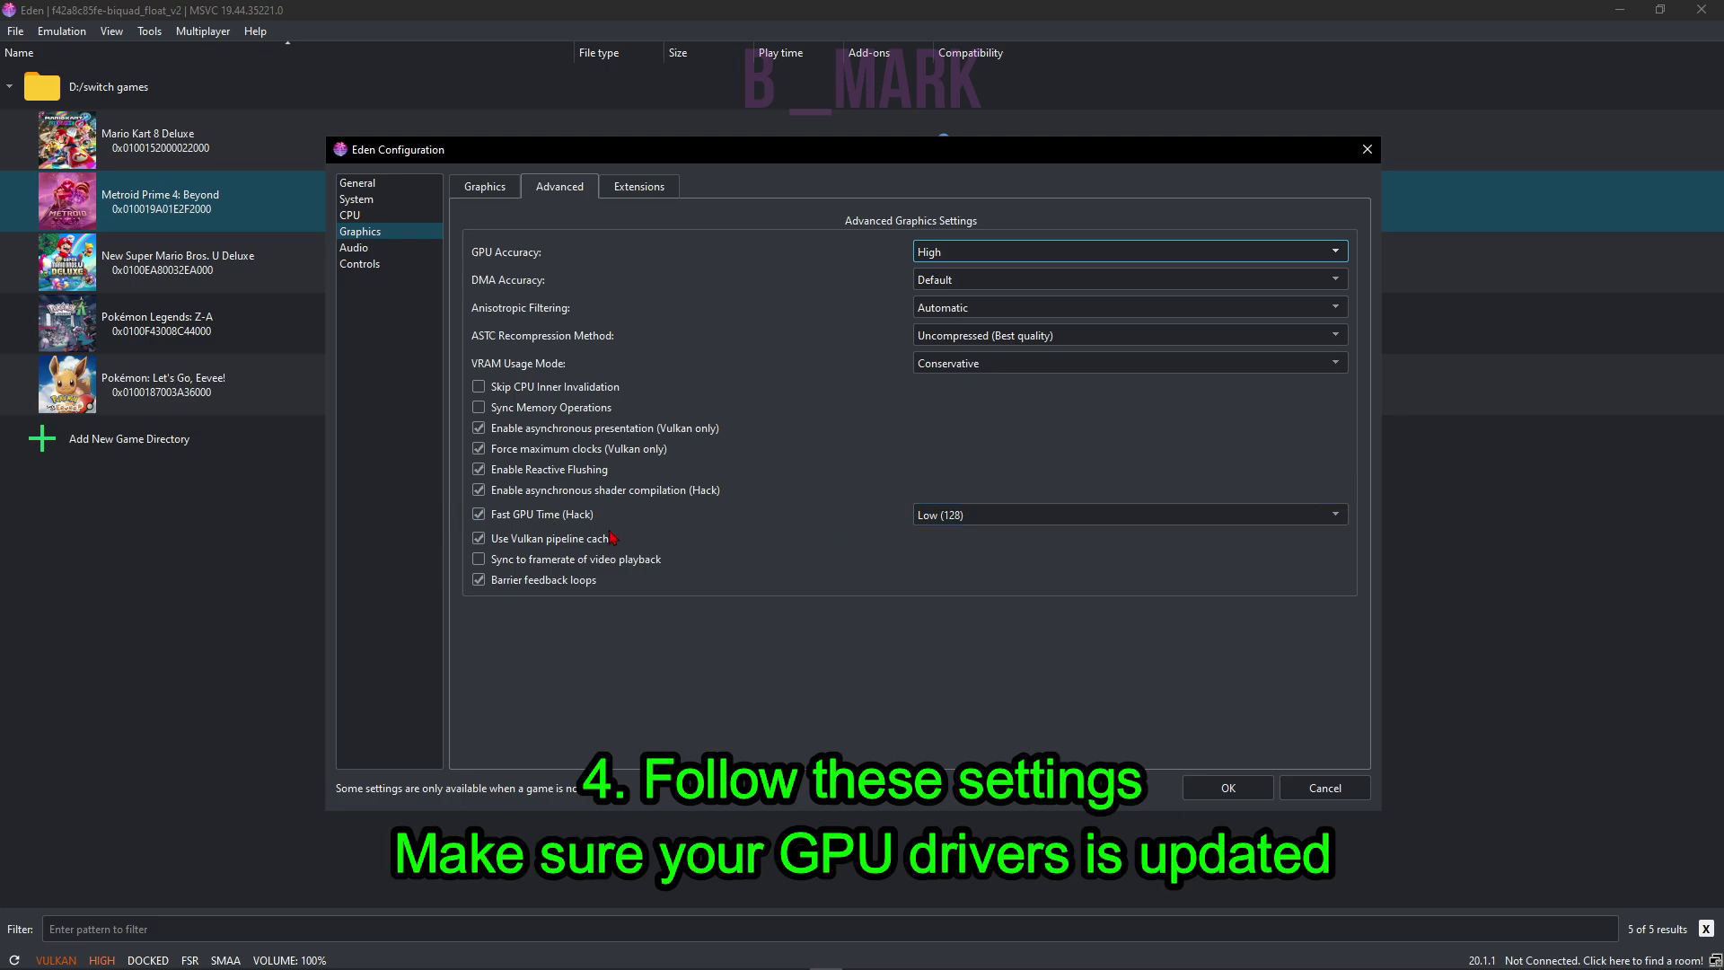
- Review the Vulkan extension settings and the audio settings without changing them
left_click(641, 193)
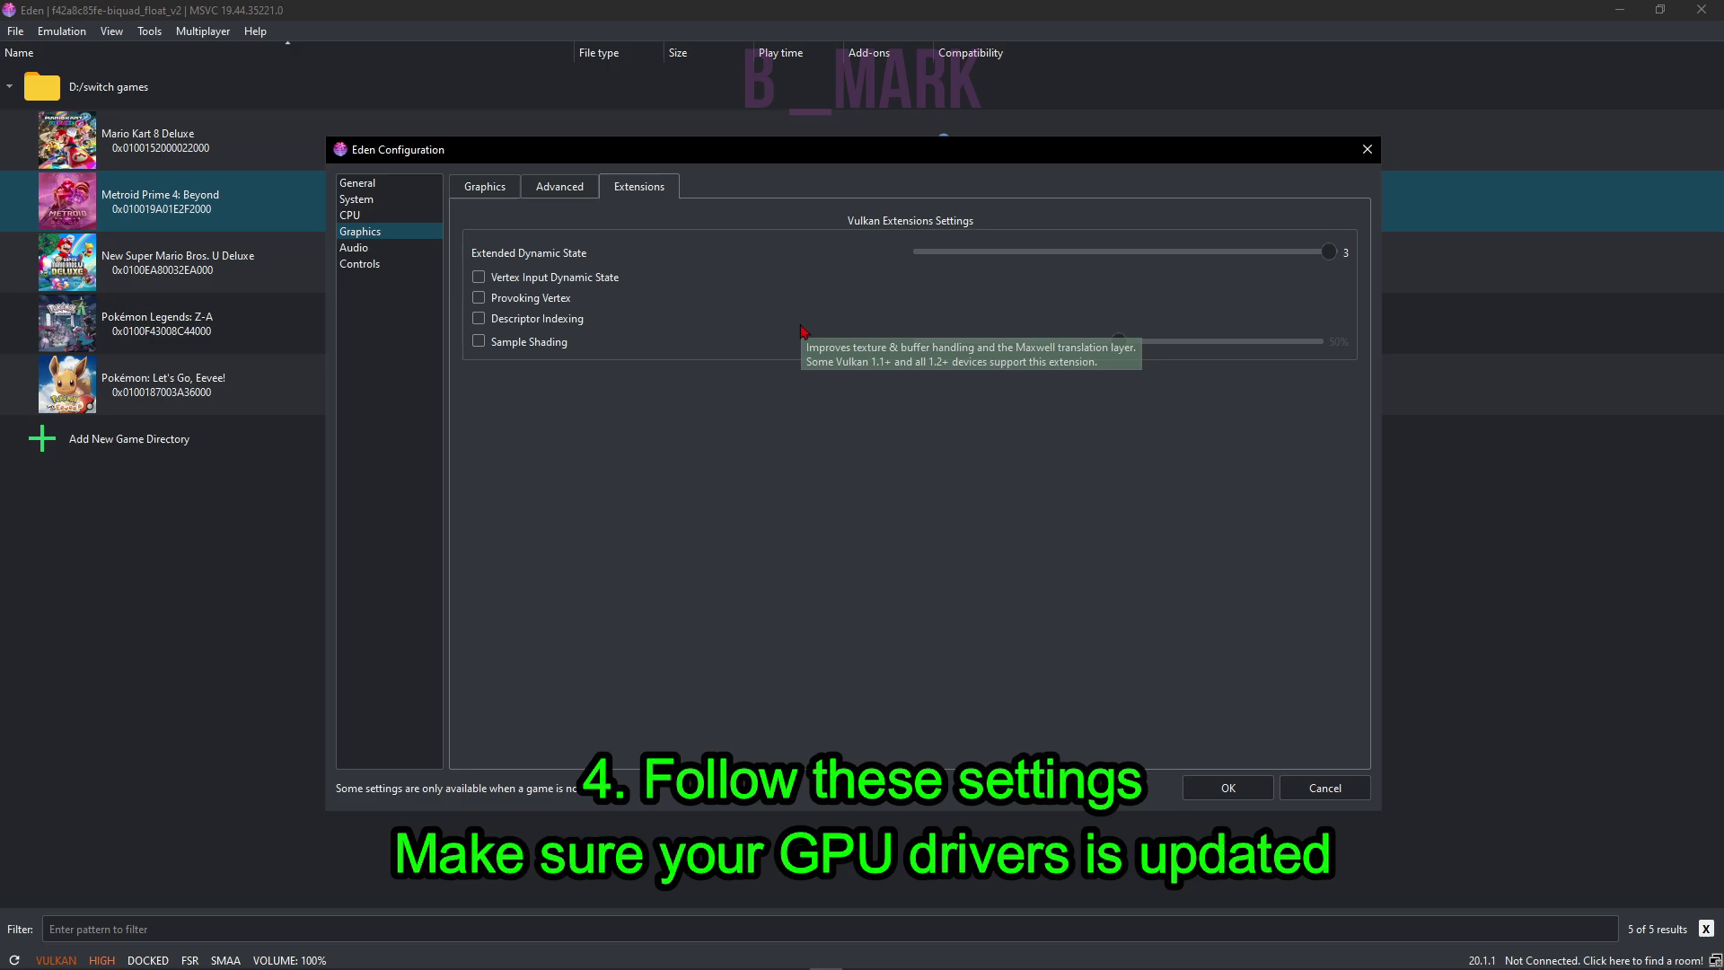
left_click(398, 248)
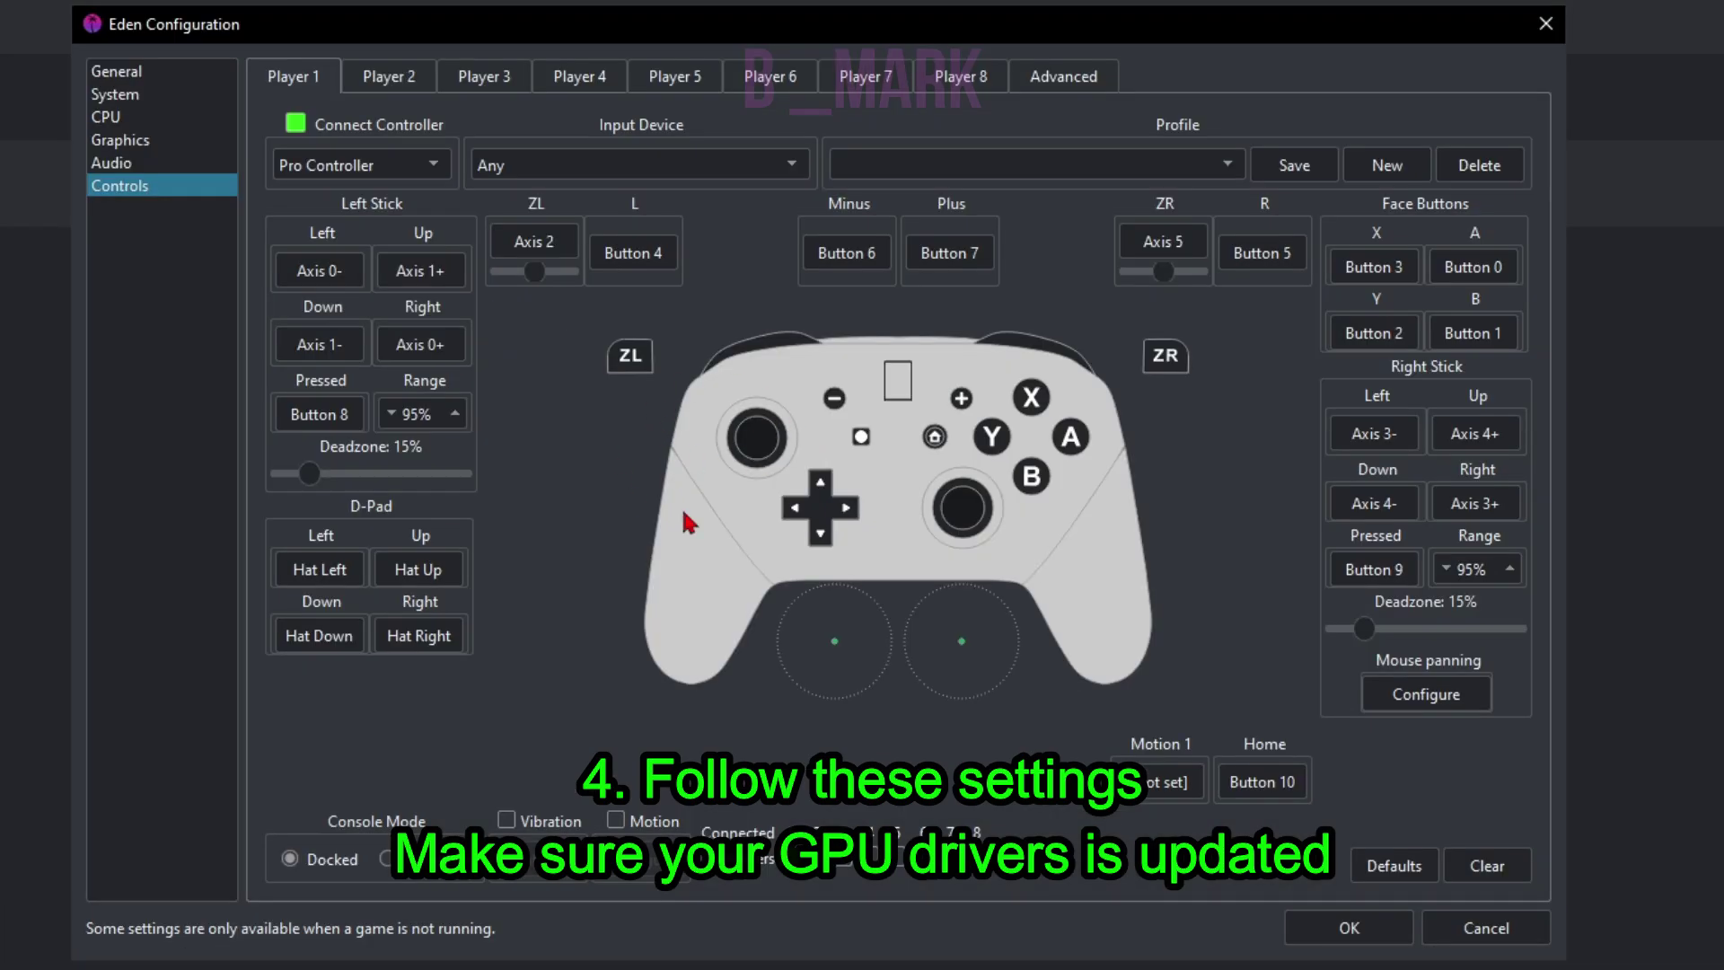
- Try Right Joycon as Player 1's controller type and set it back to Pro Controller
left_click(317, 167)
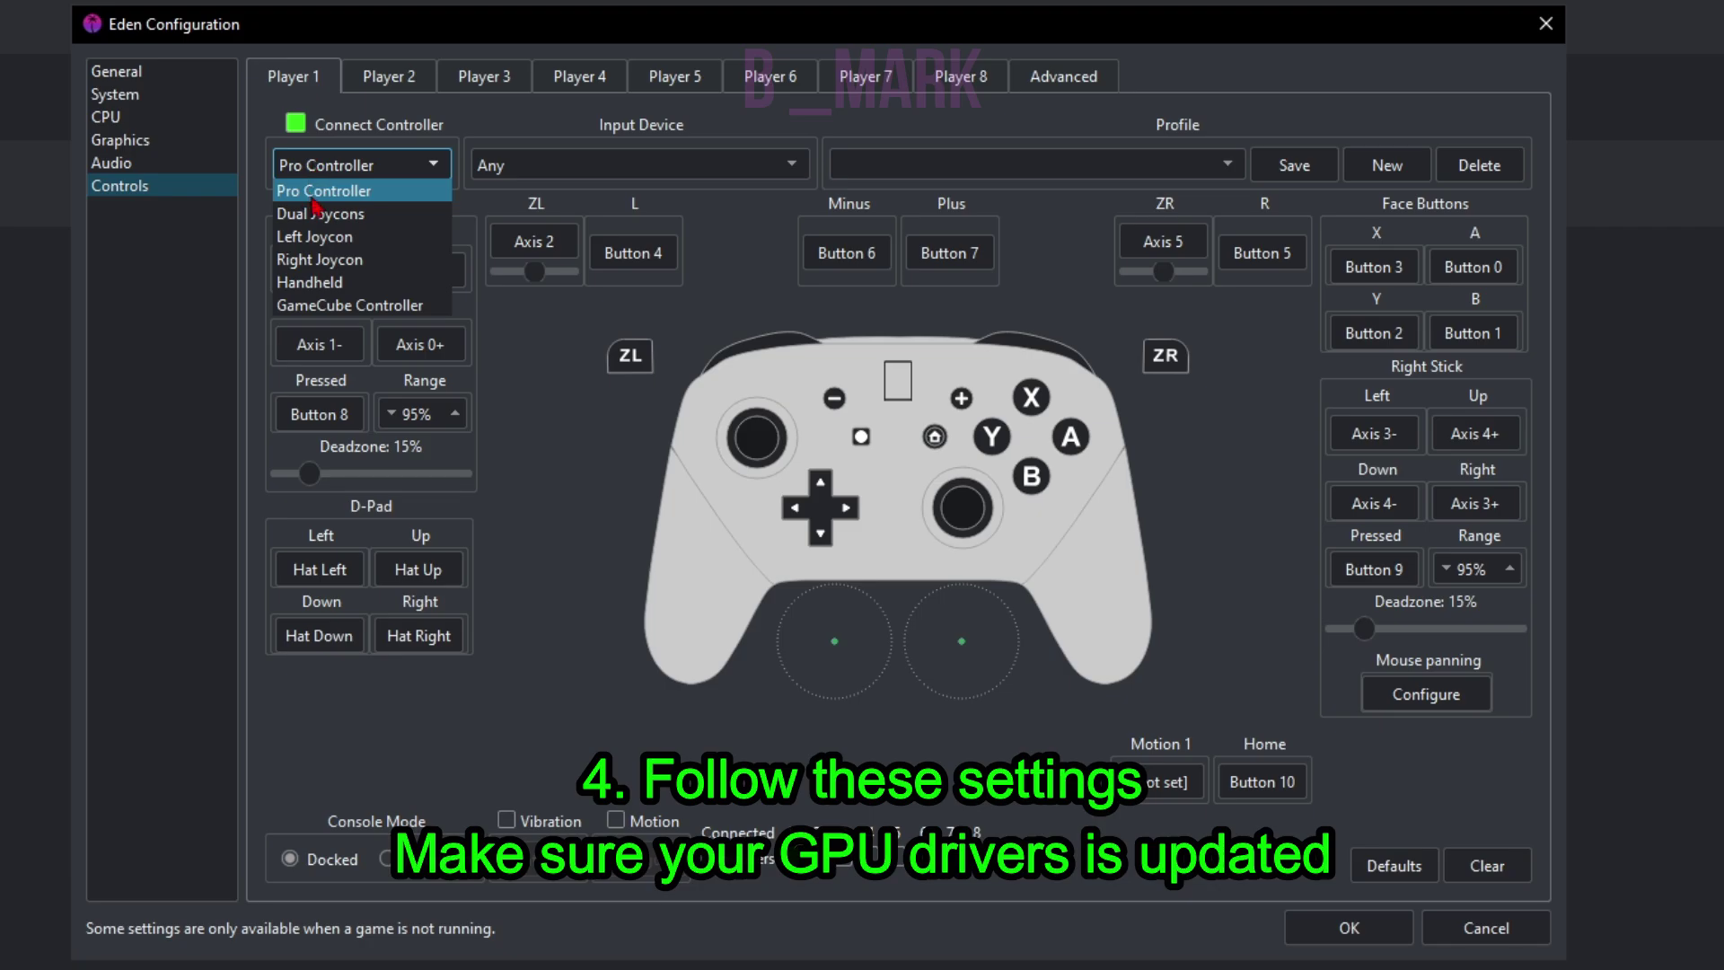
left_click(321, 266)
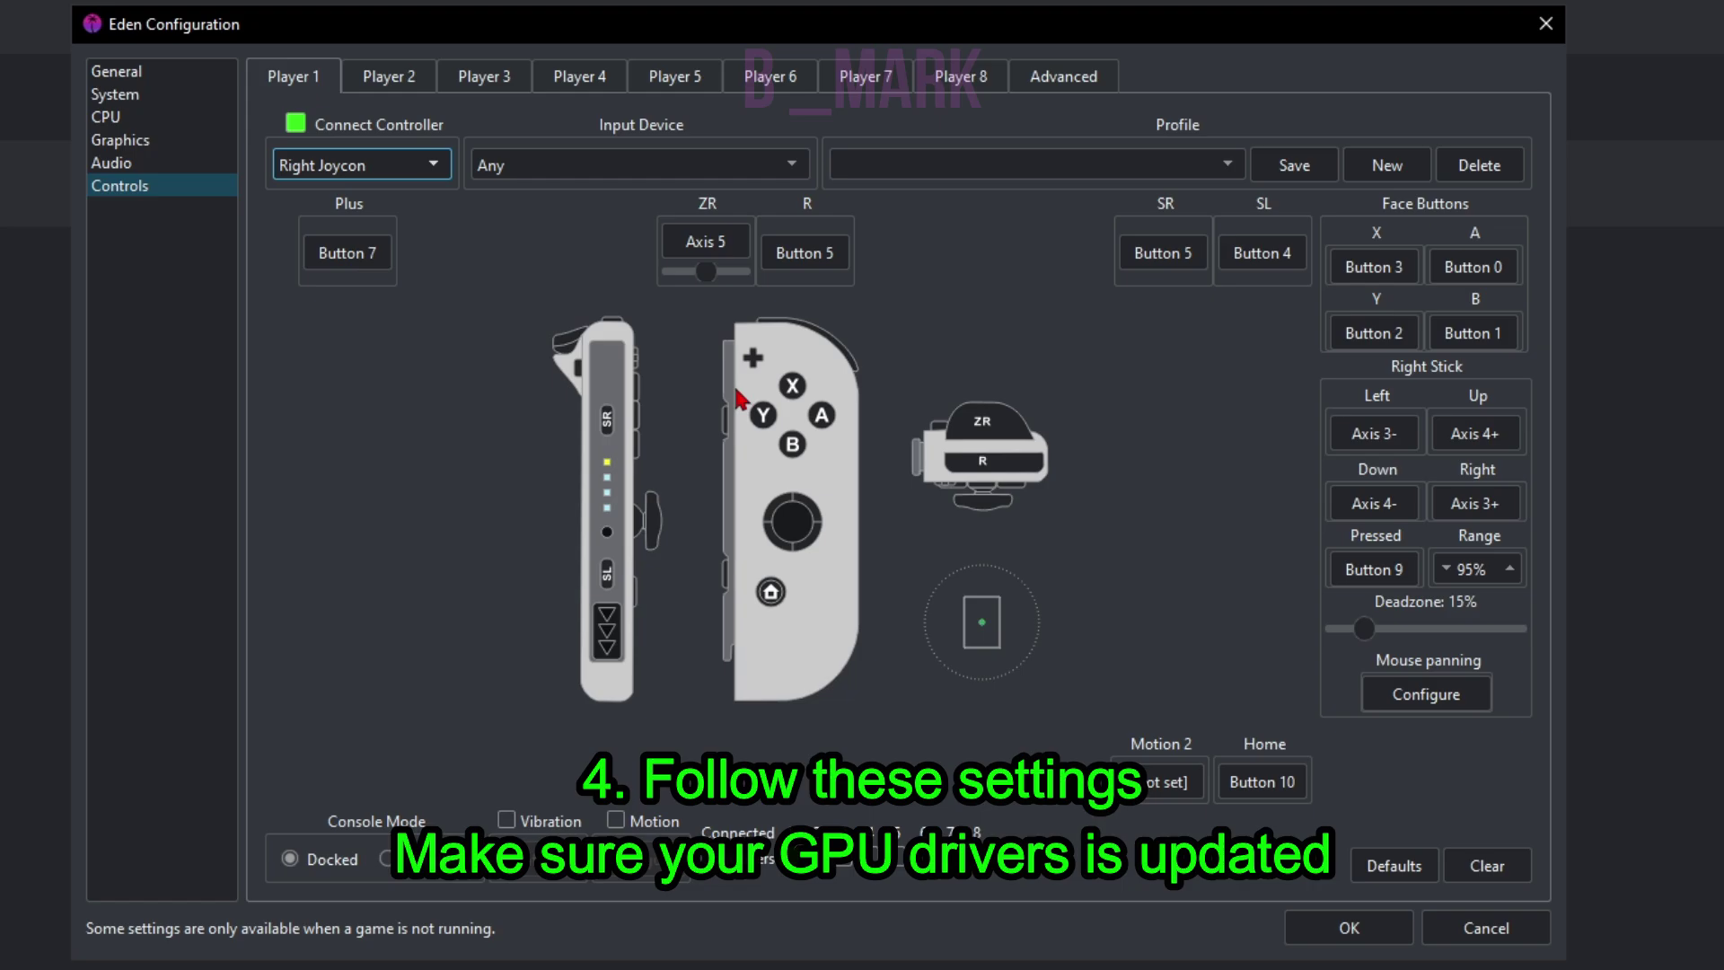
left_click(333, 167)
left_click(334, 190)
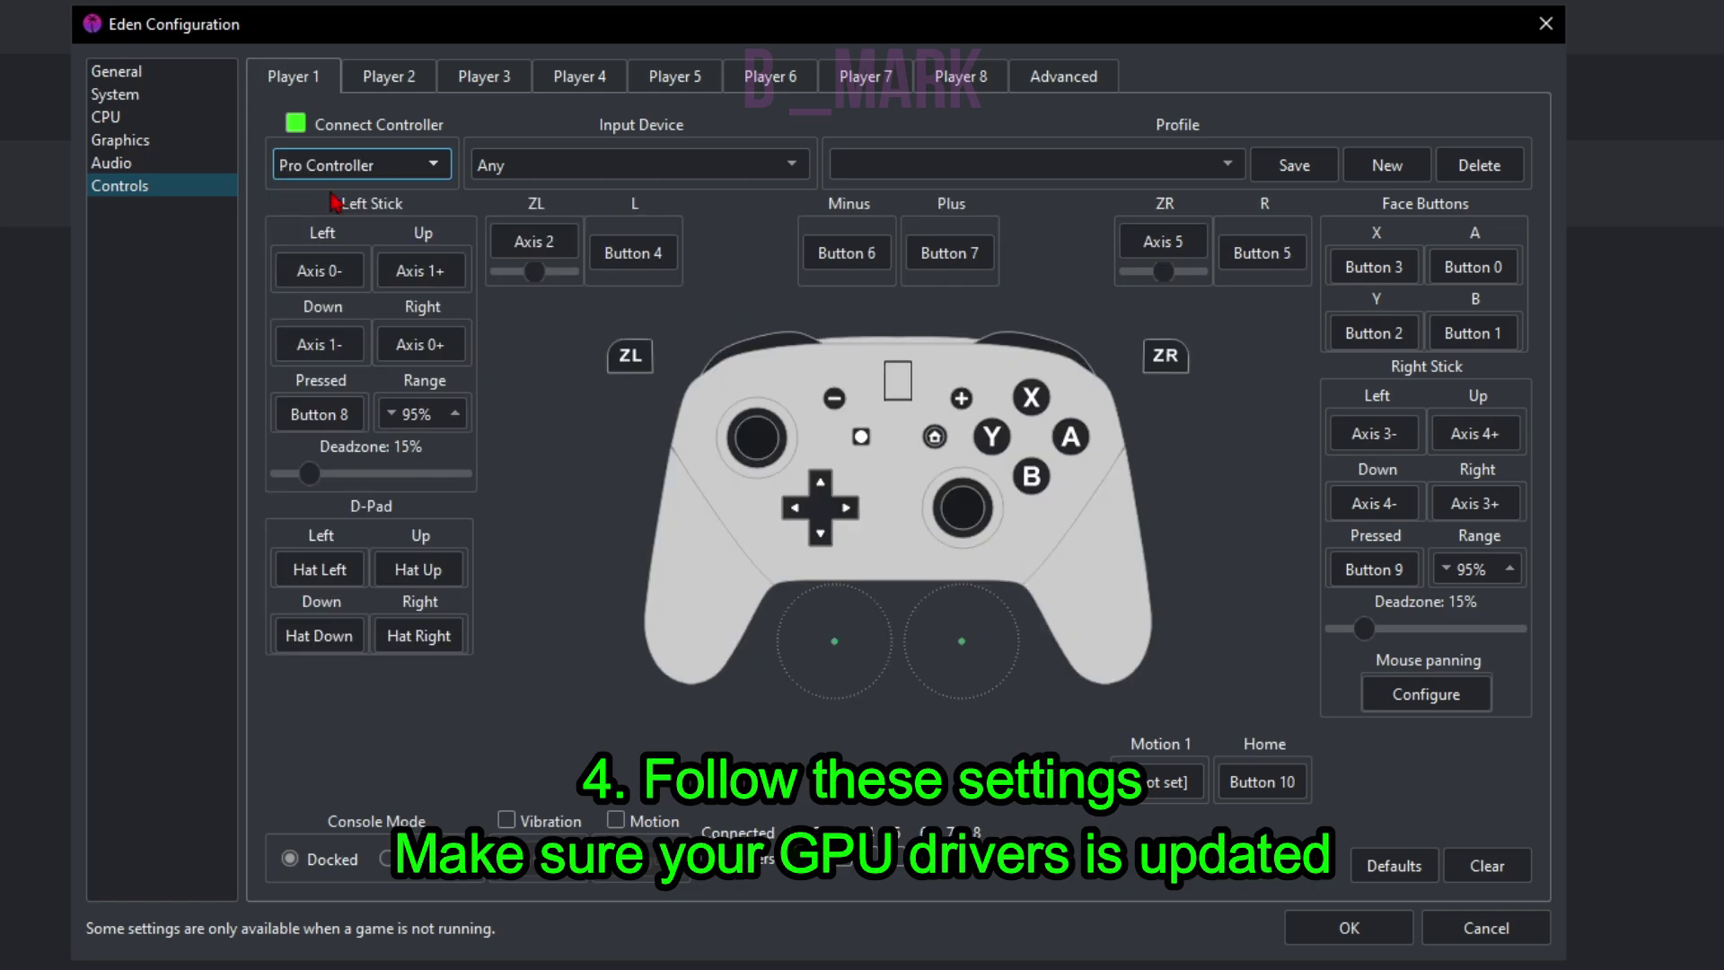
- Set Player 1's input device to Keyboard Only and map the left stick's Left direction to R, then to E
left_click(618, 180)
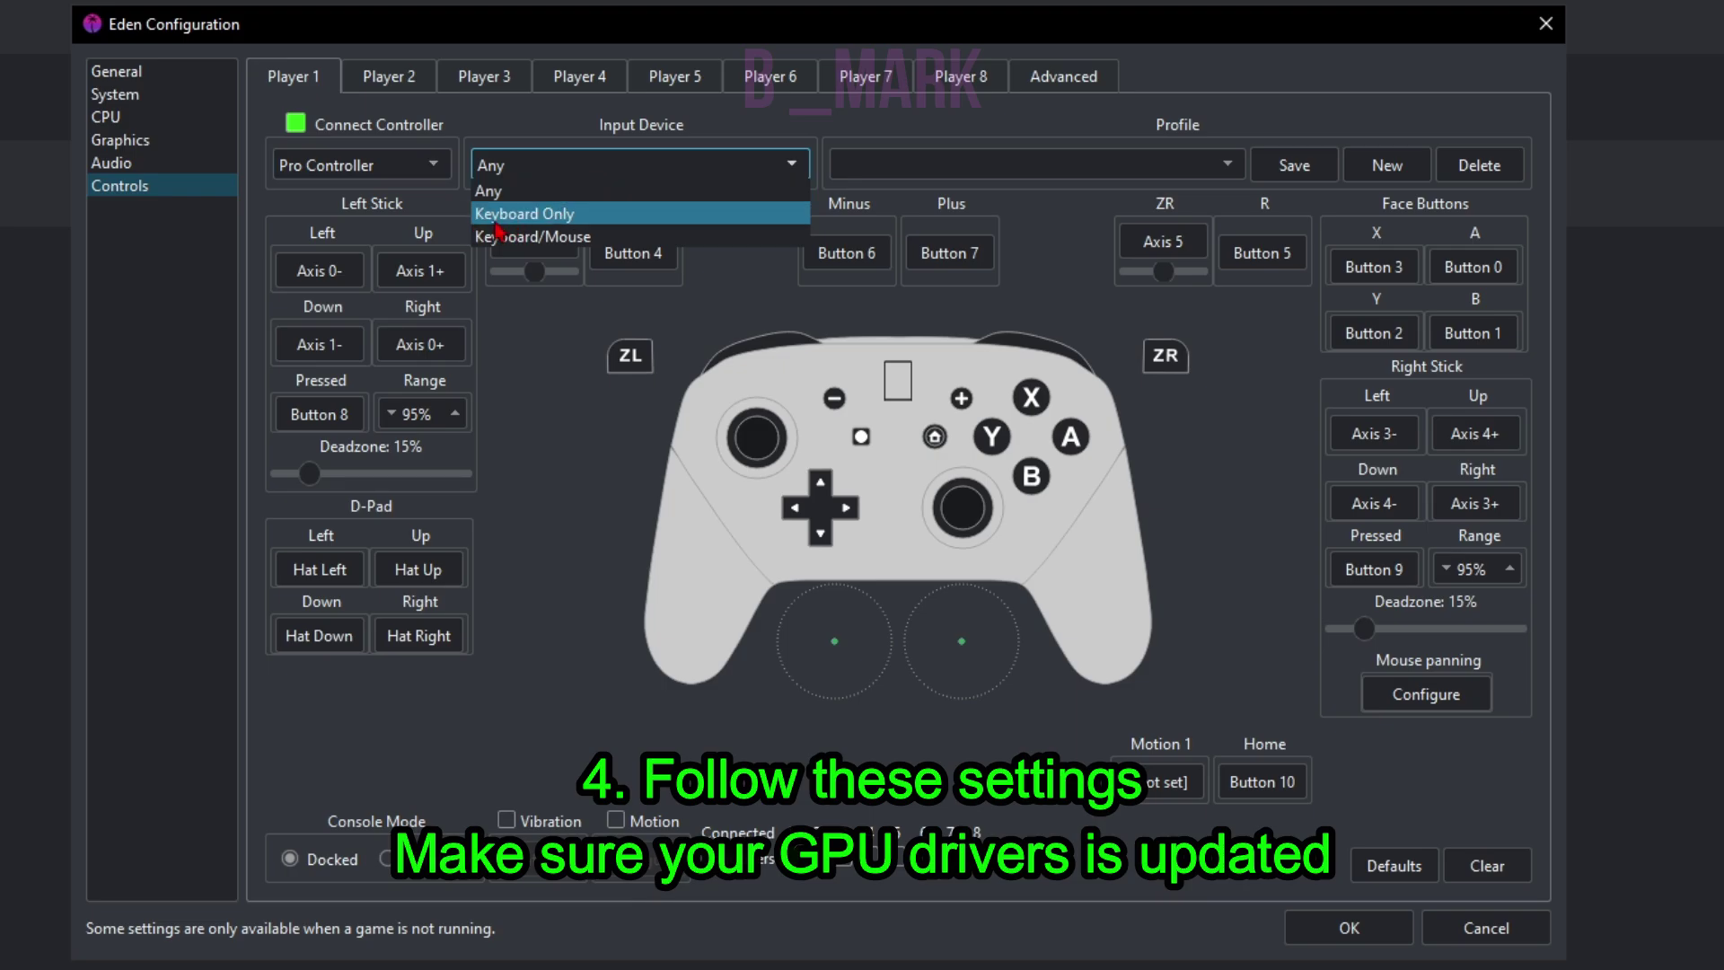
left_click(526, 217)
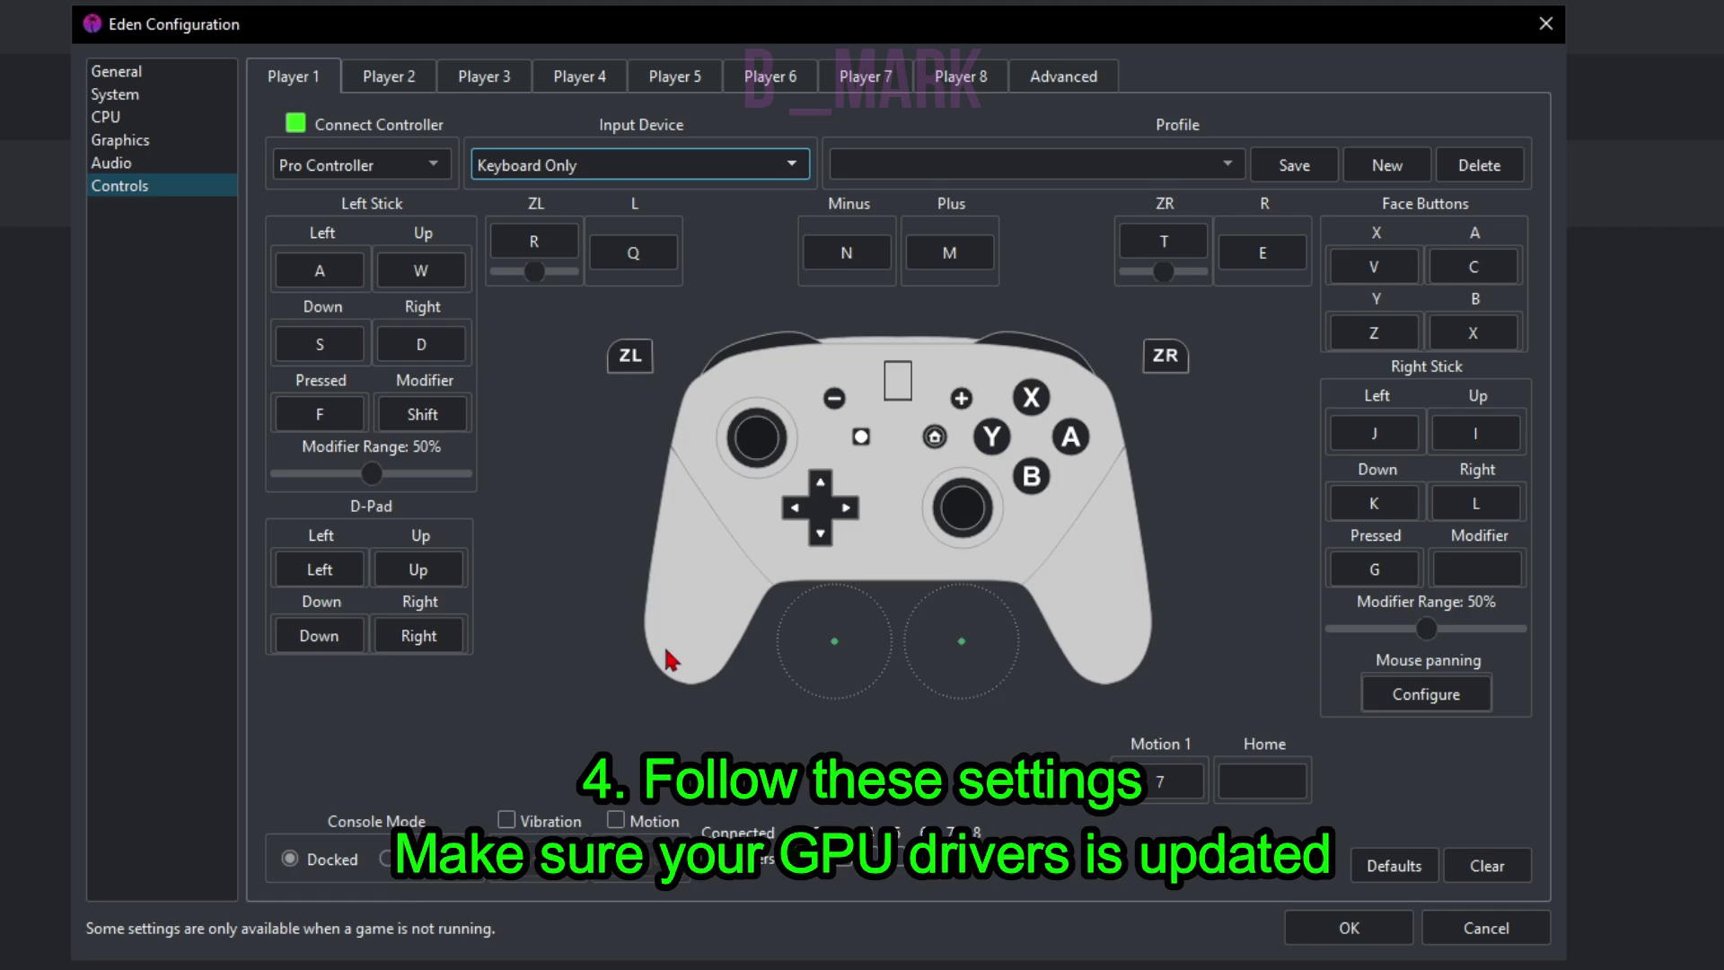
left_click(321, 273)
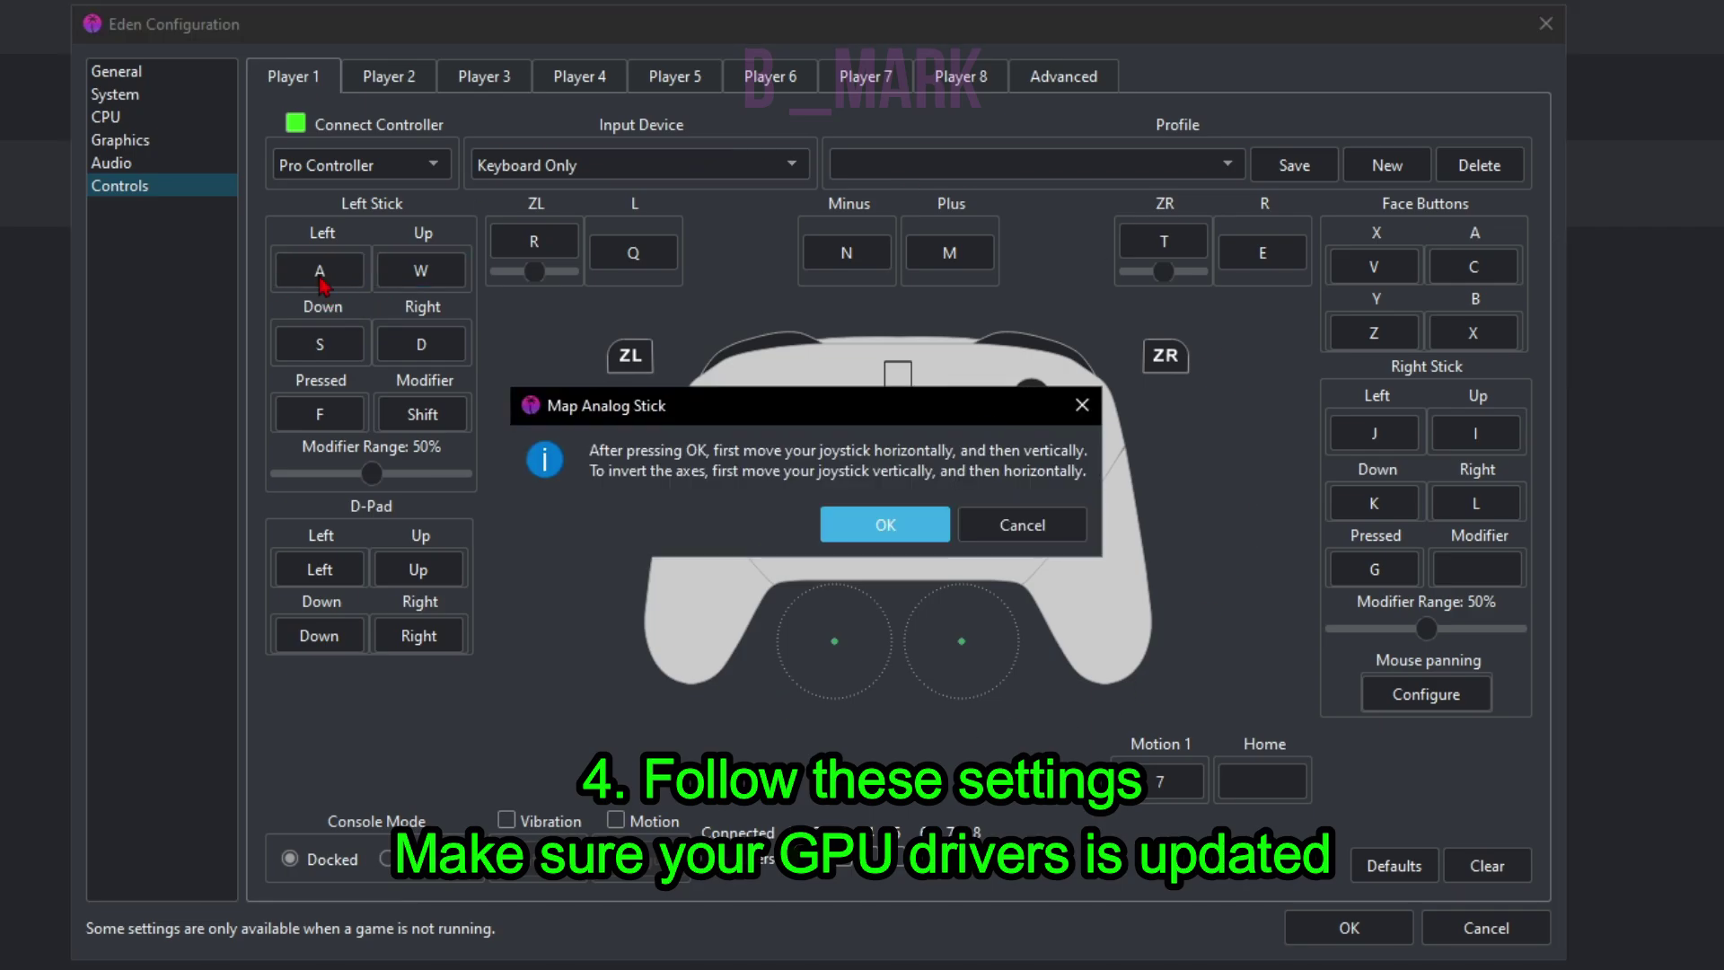
left_click(875, 528)
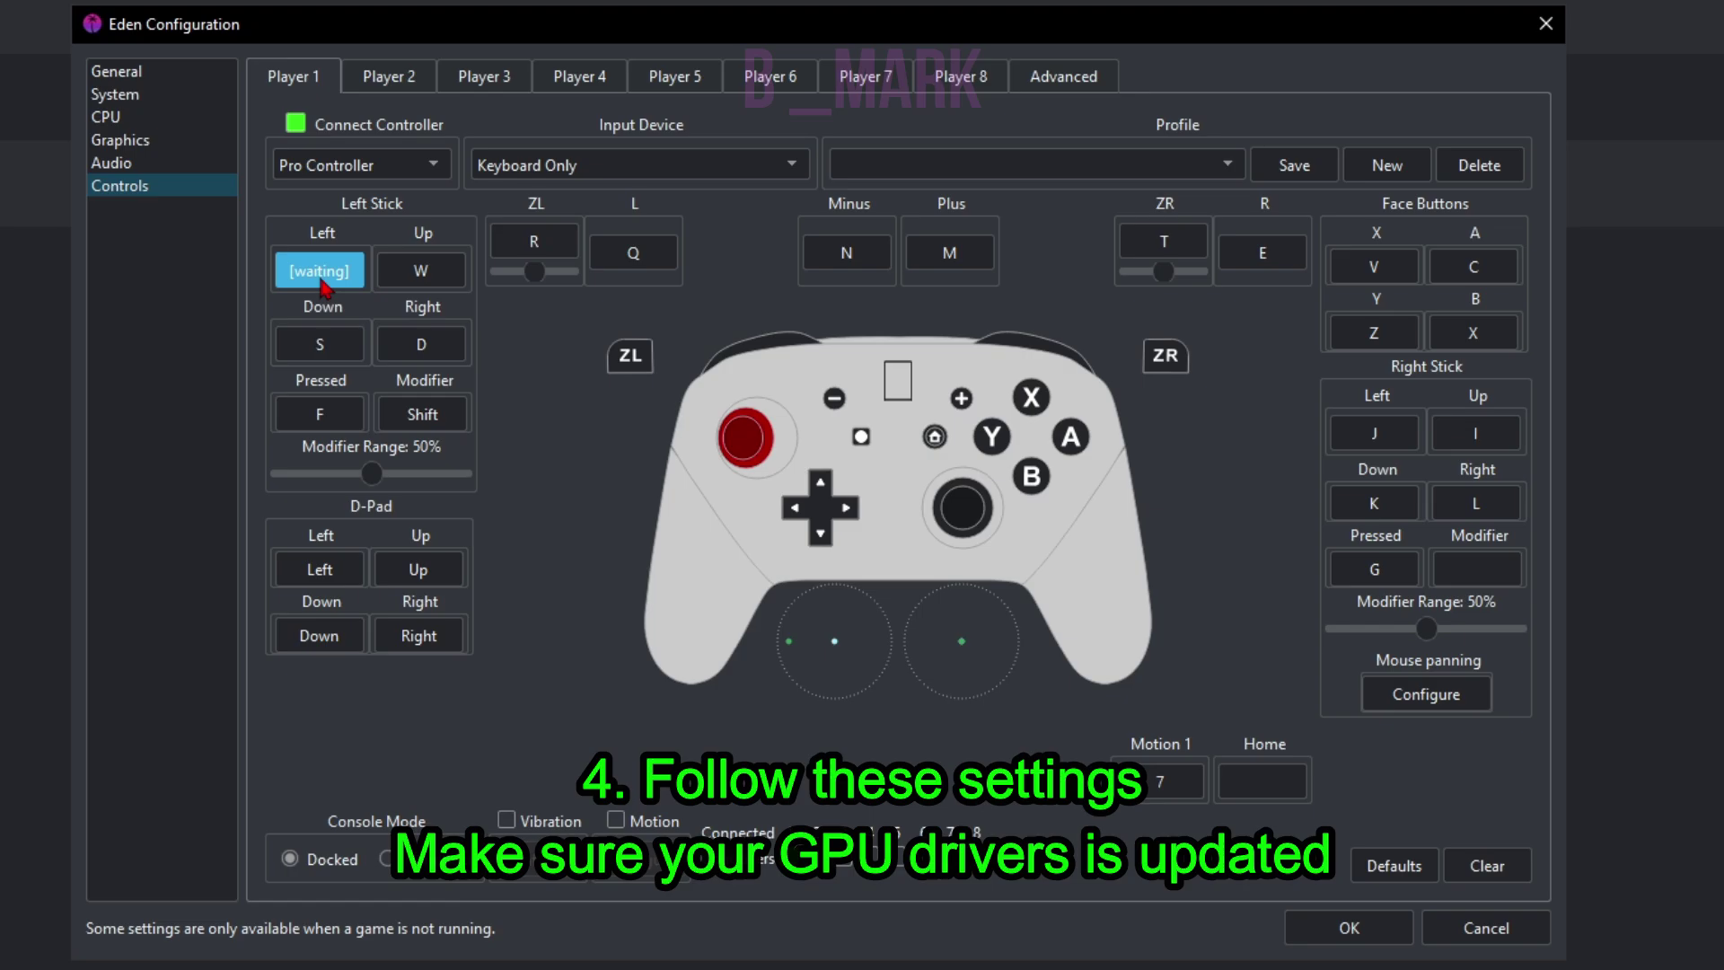
key("r")
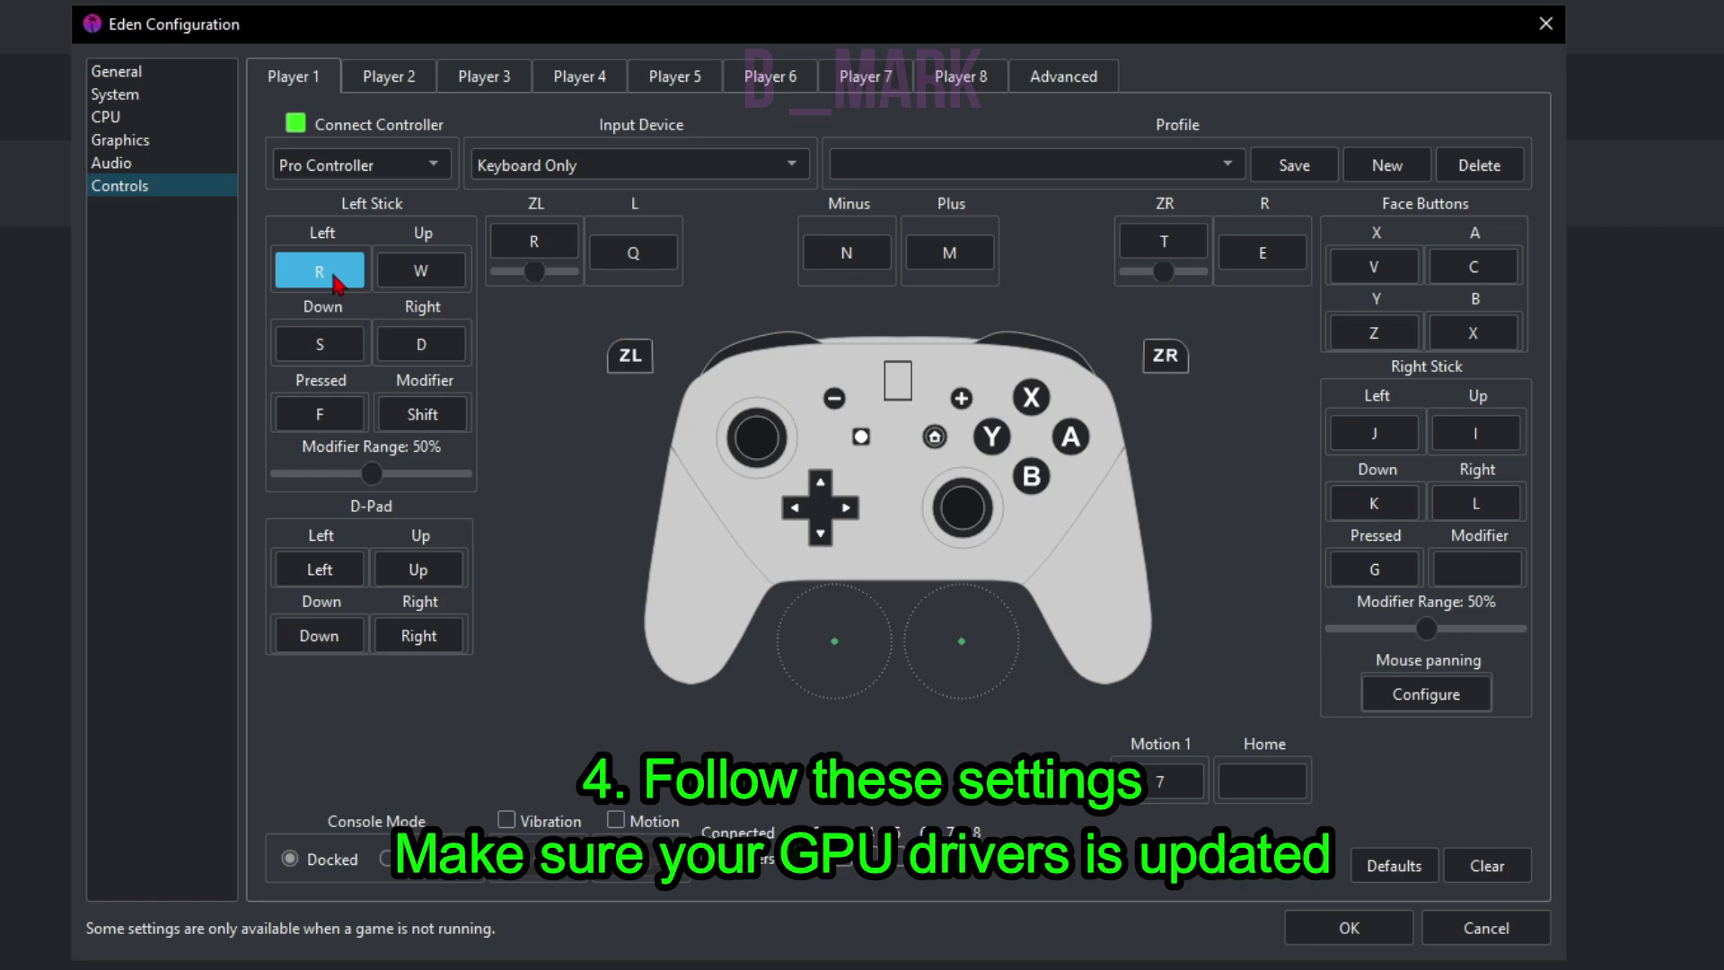
left_click(336, 276)
key("e")
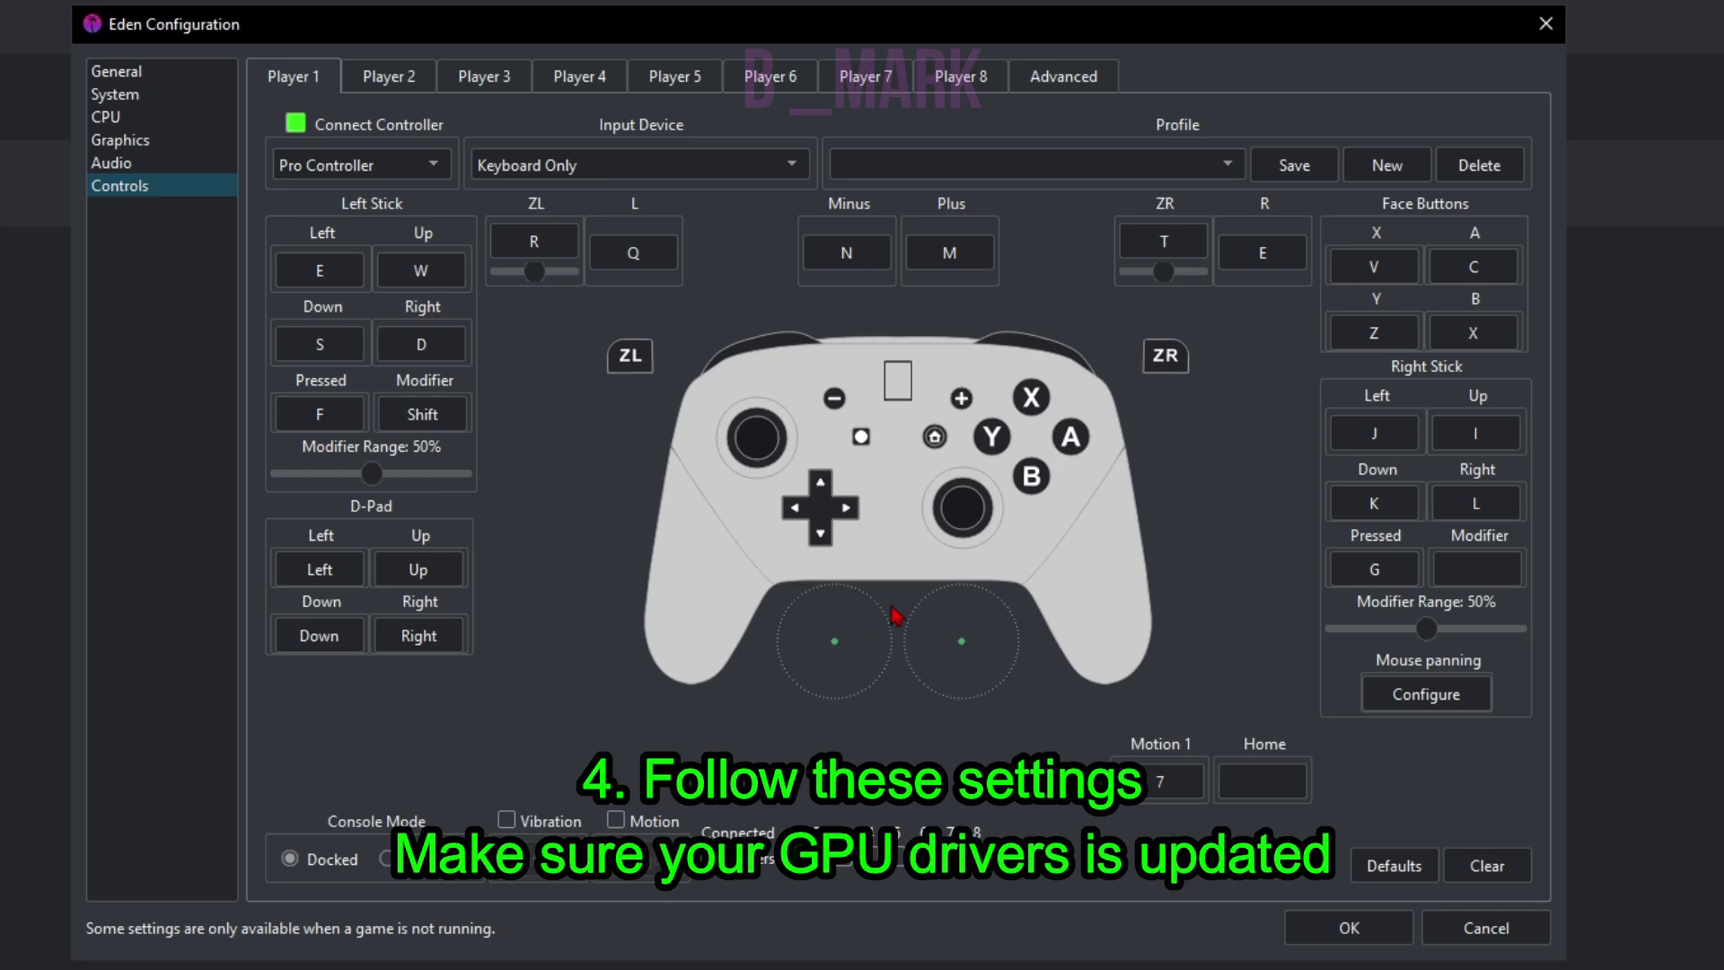
- Set Player 1's input device to Xbox One Controller 0 and try the Vibration option, leaving it off
left_click(539, 175)
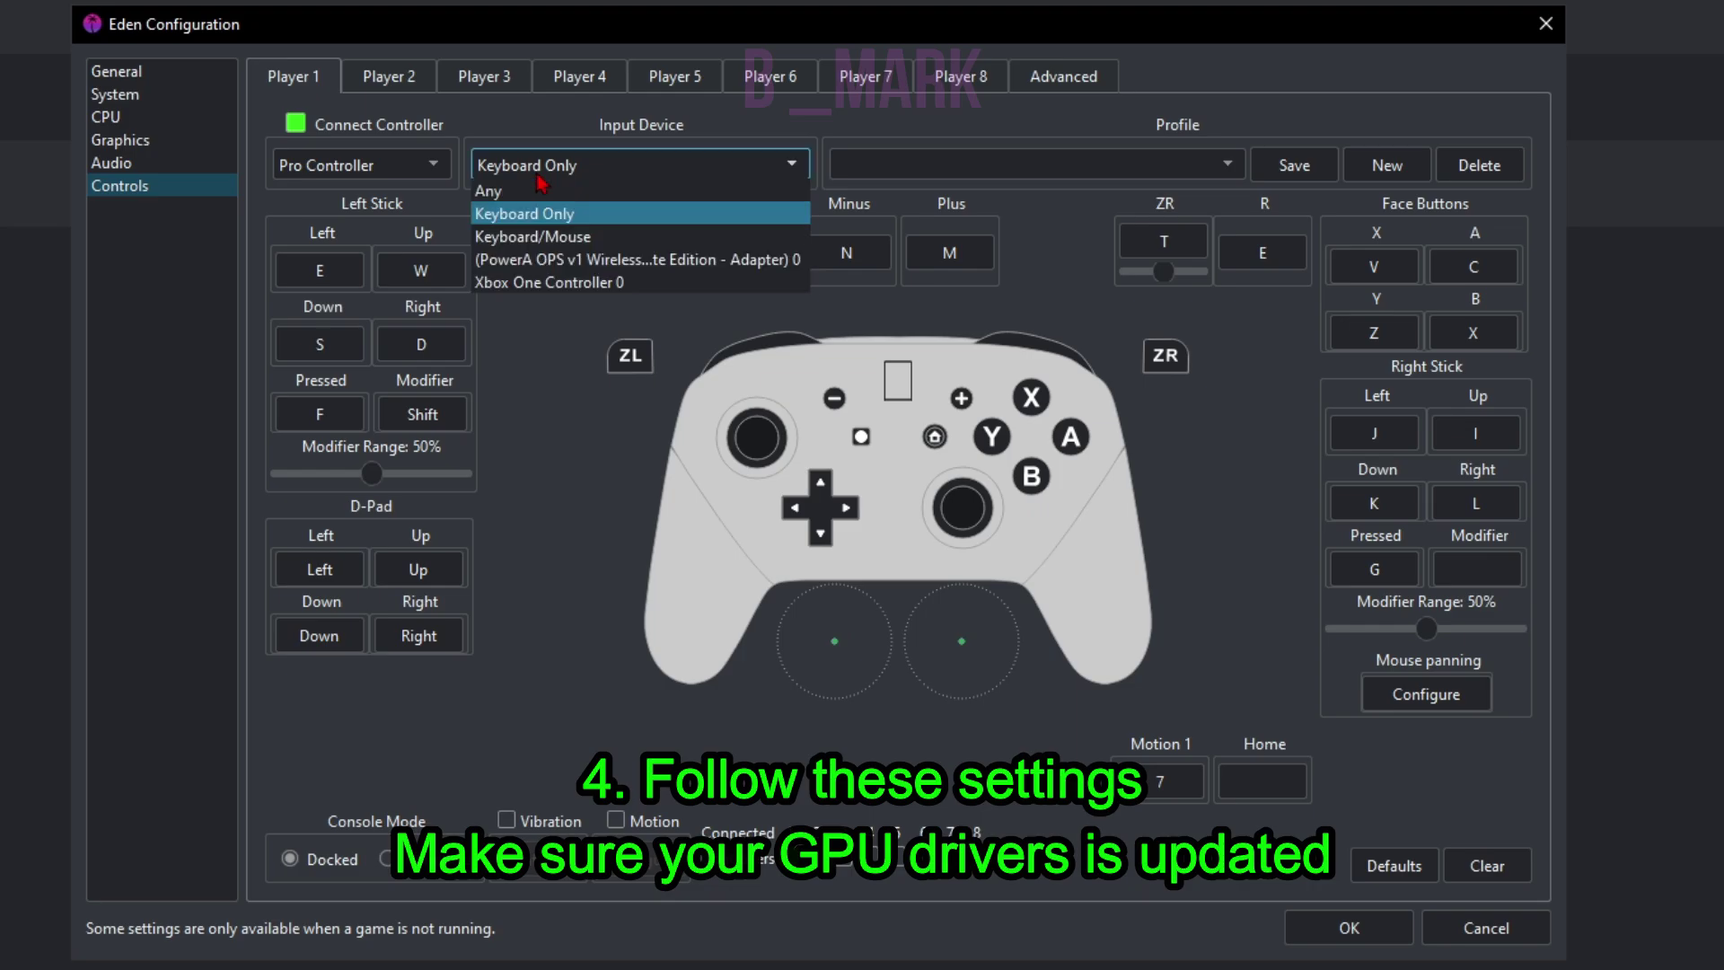
left_click(556, 283)
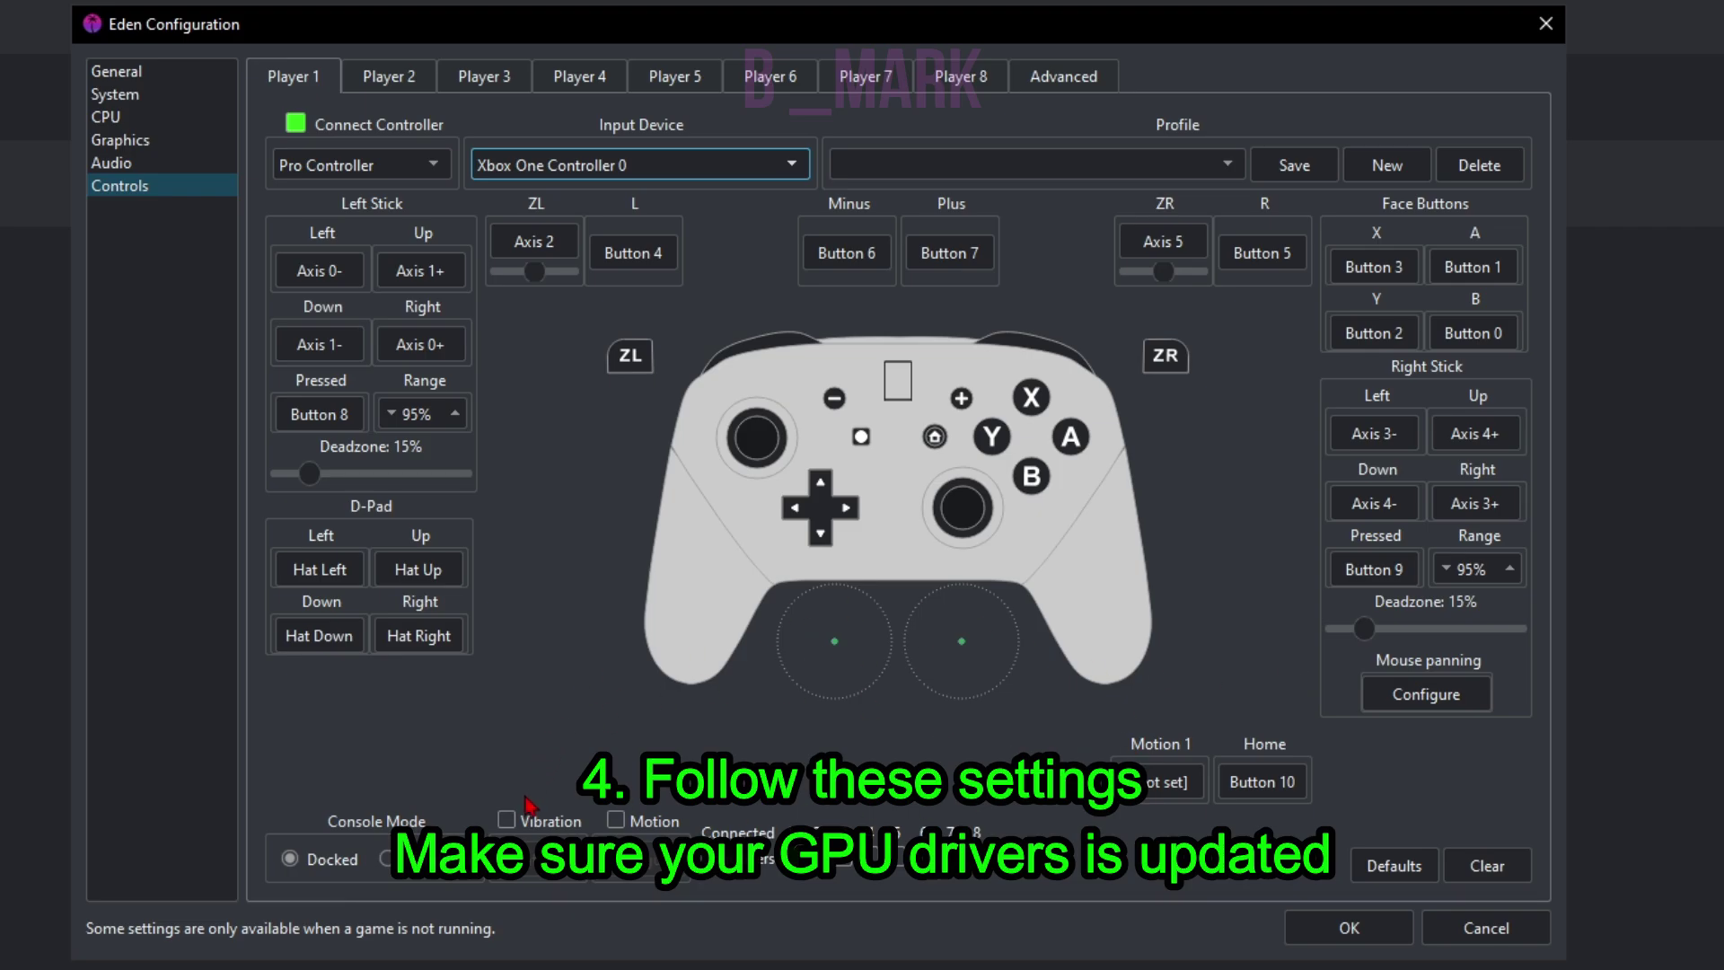
left_click(508, 821)
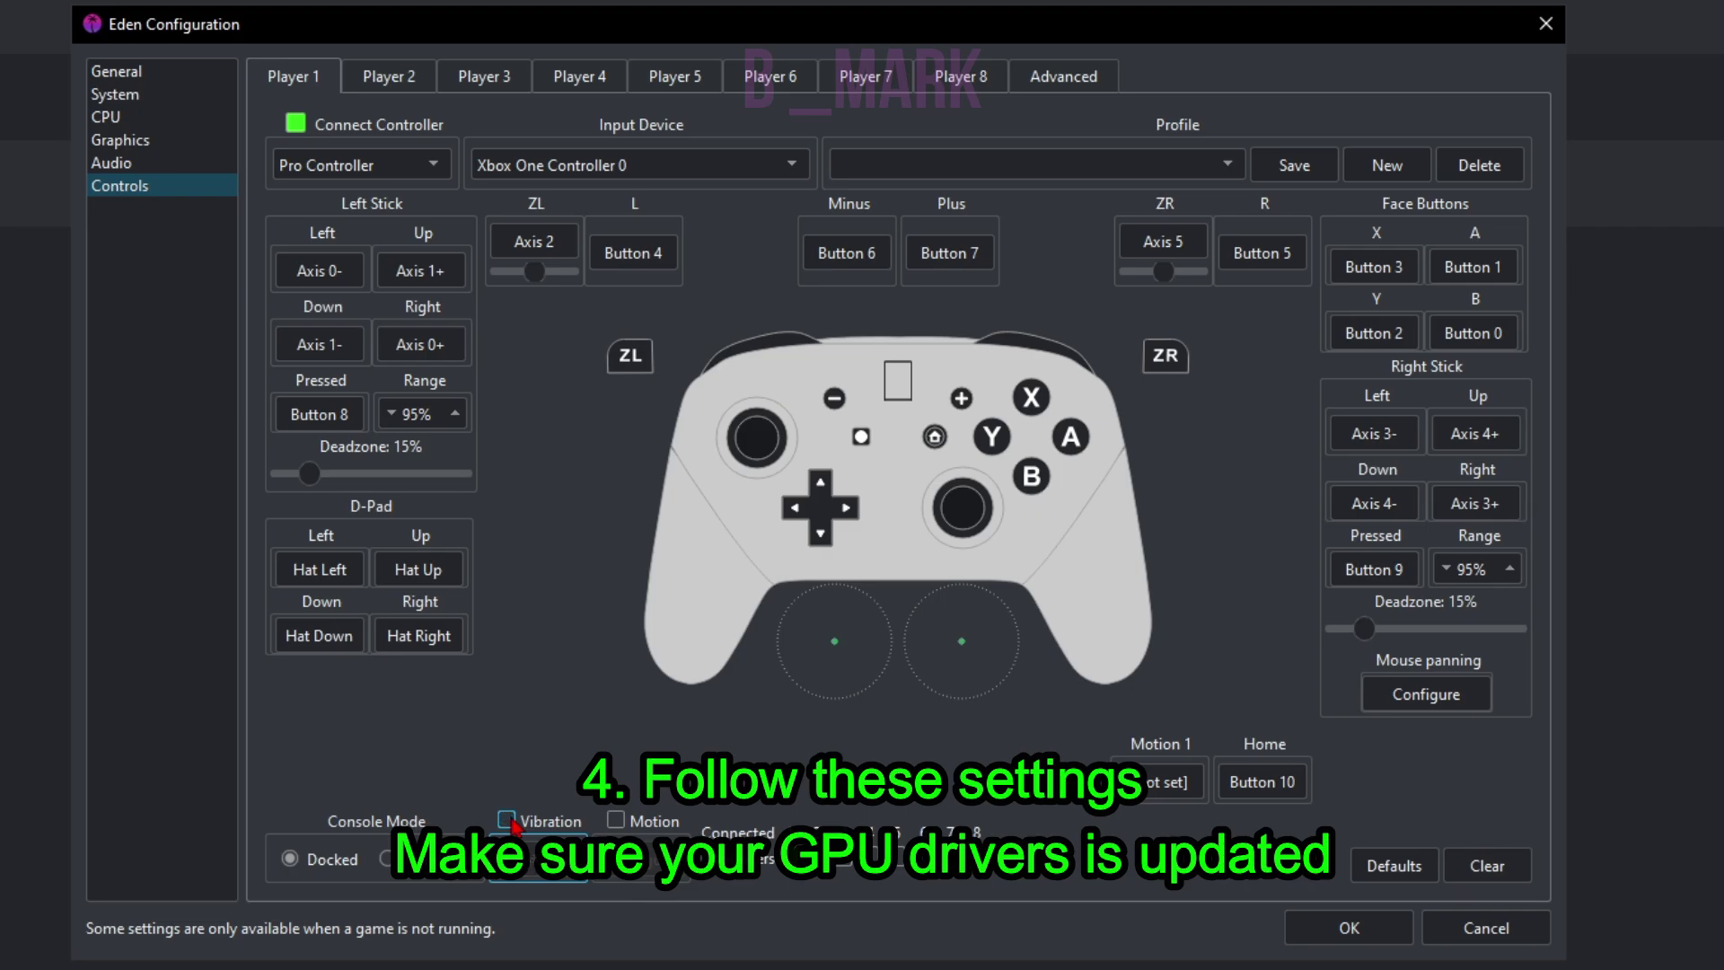
left_click(508, 821)
left_click(508, 821)
- Try the console mode at Handheld and Docked, and close the configuration
left_click(387, 859)
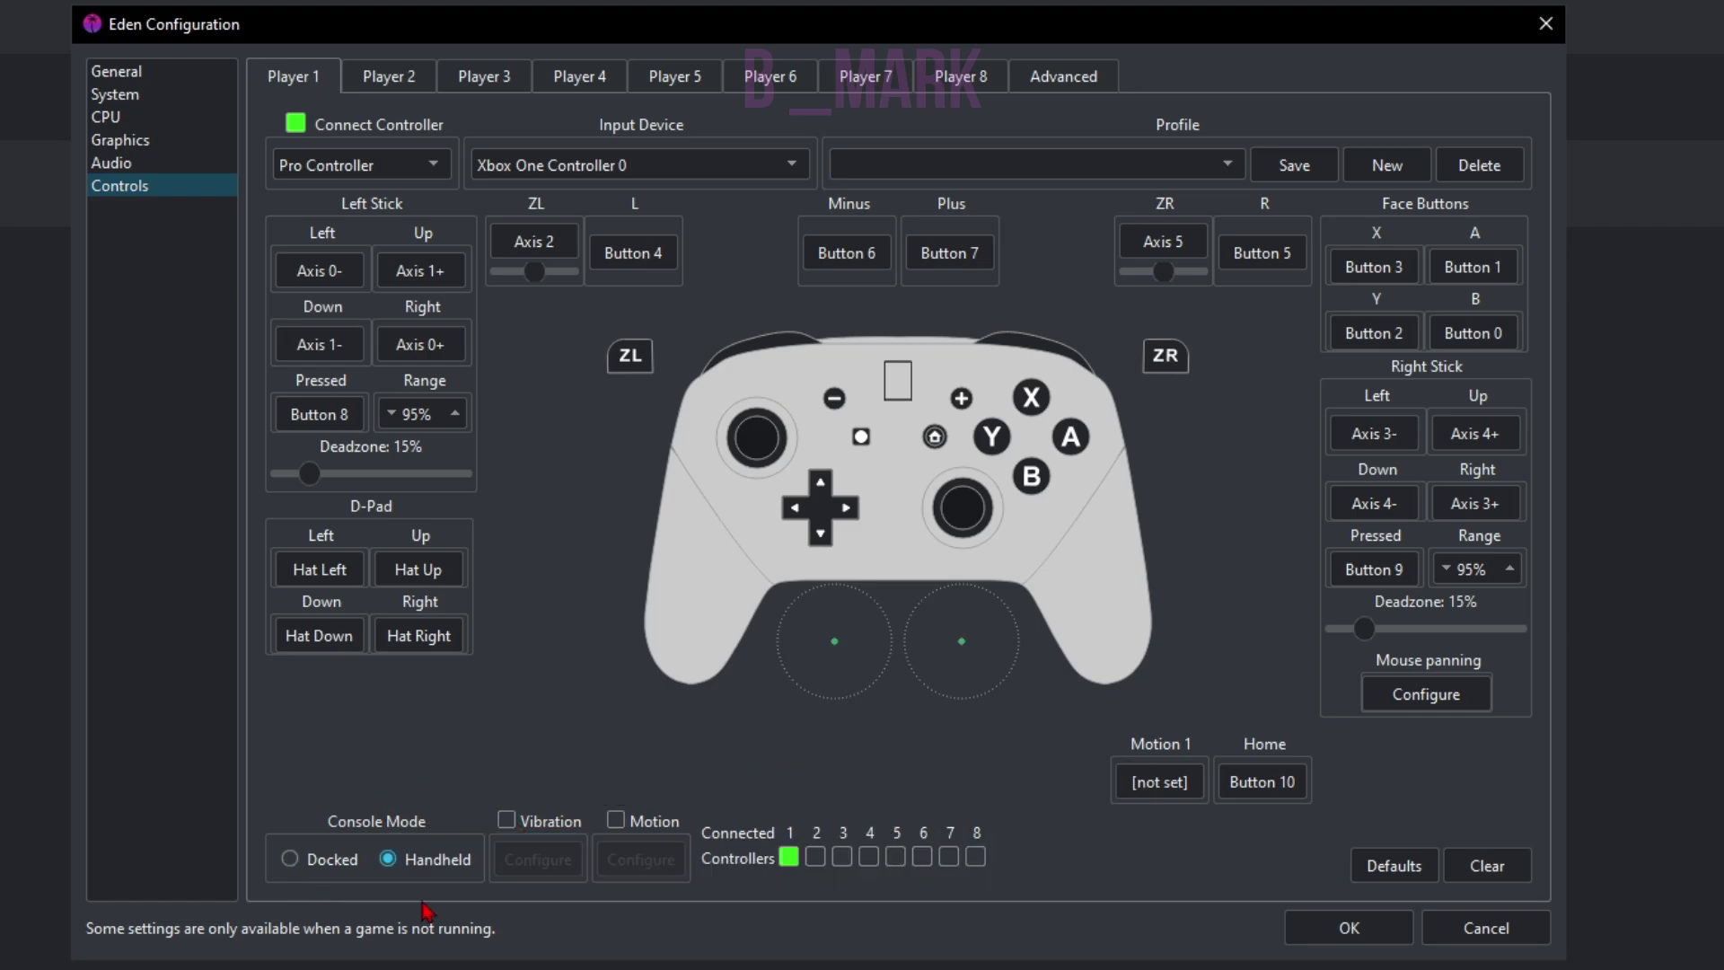
left_click(311, 864)
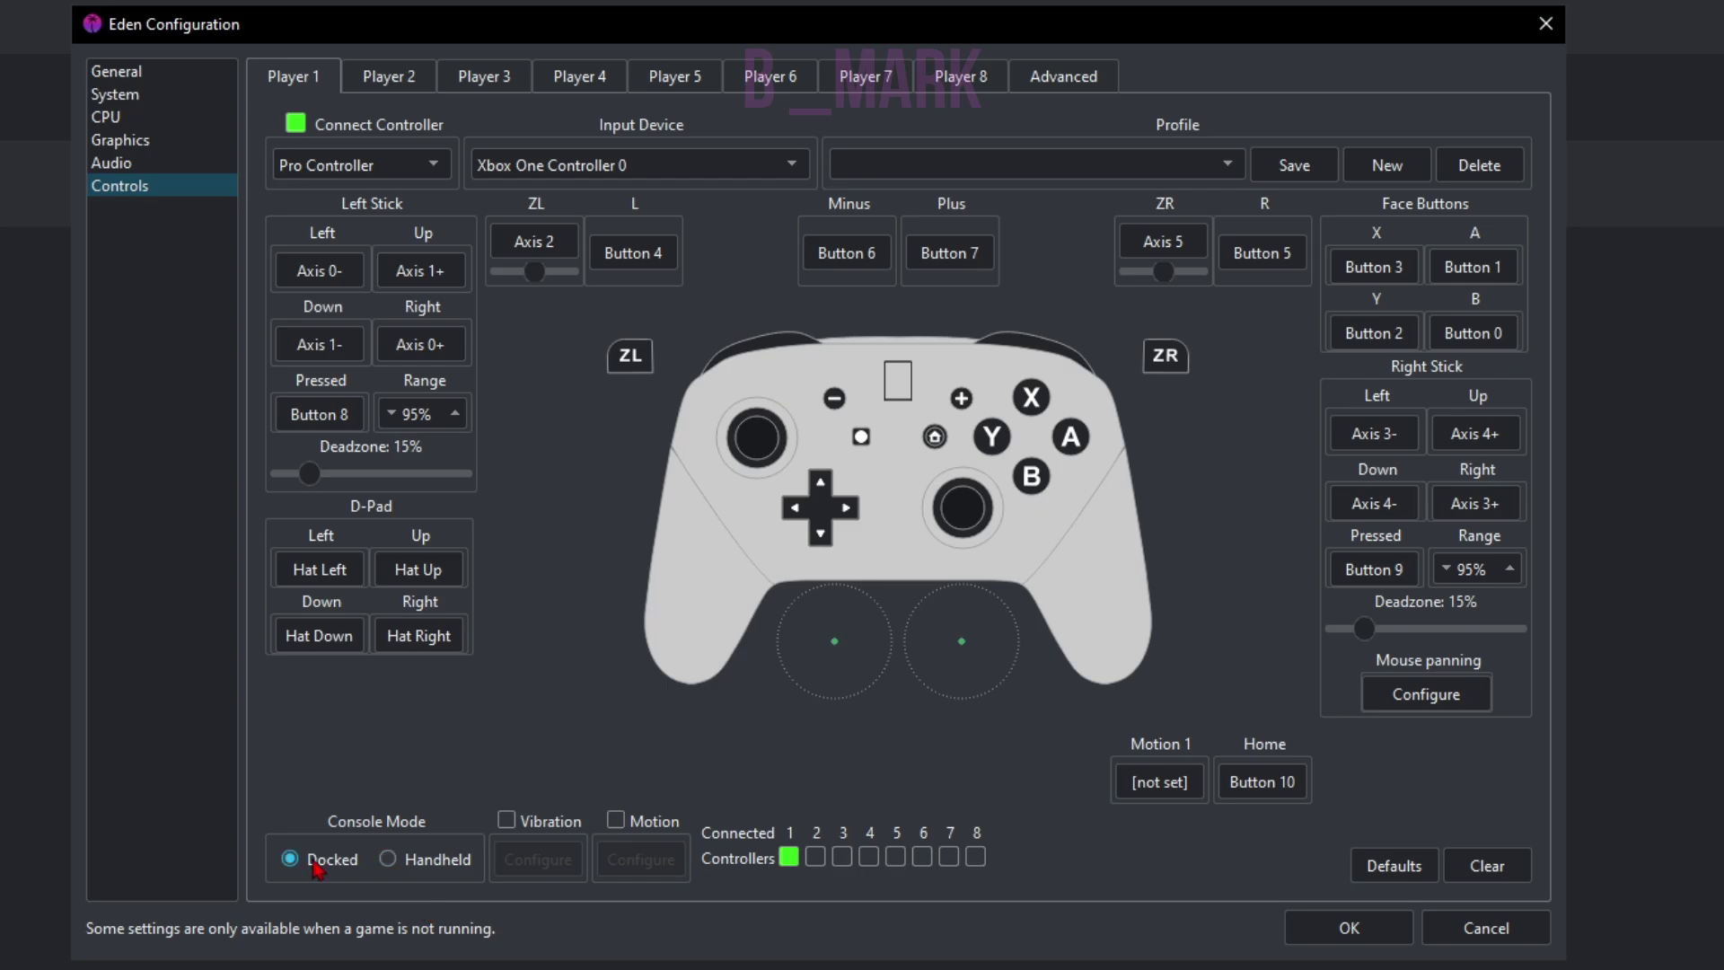
left_click(406, 872)
left_click(321, 860)
left_click(436, 864)
key("Escape")
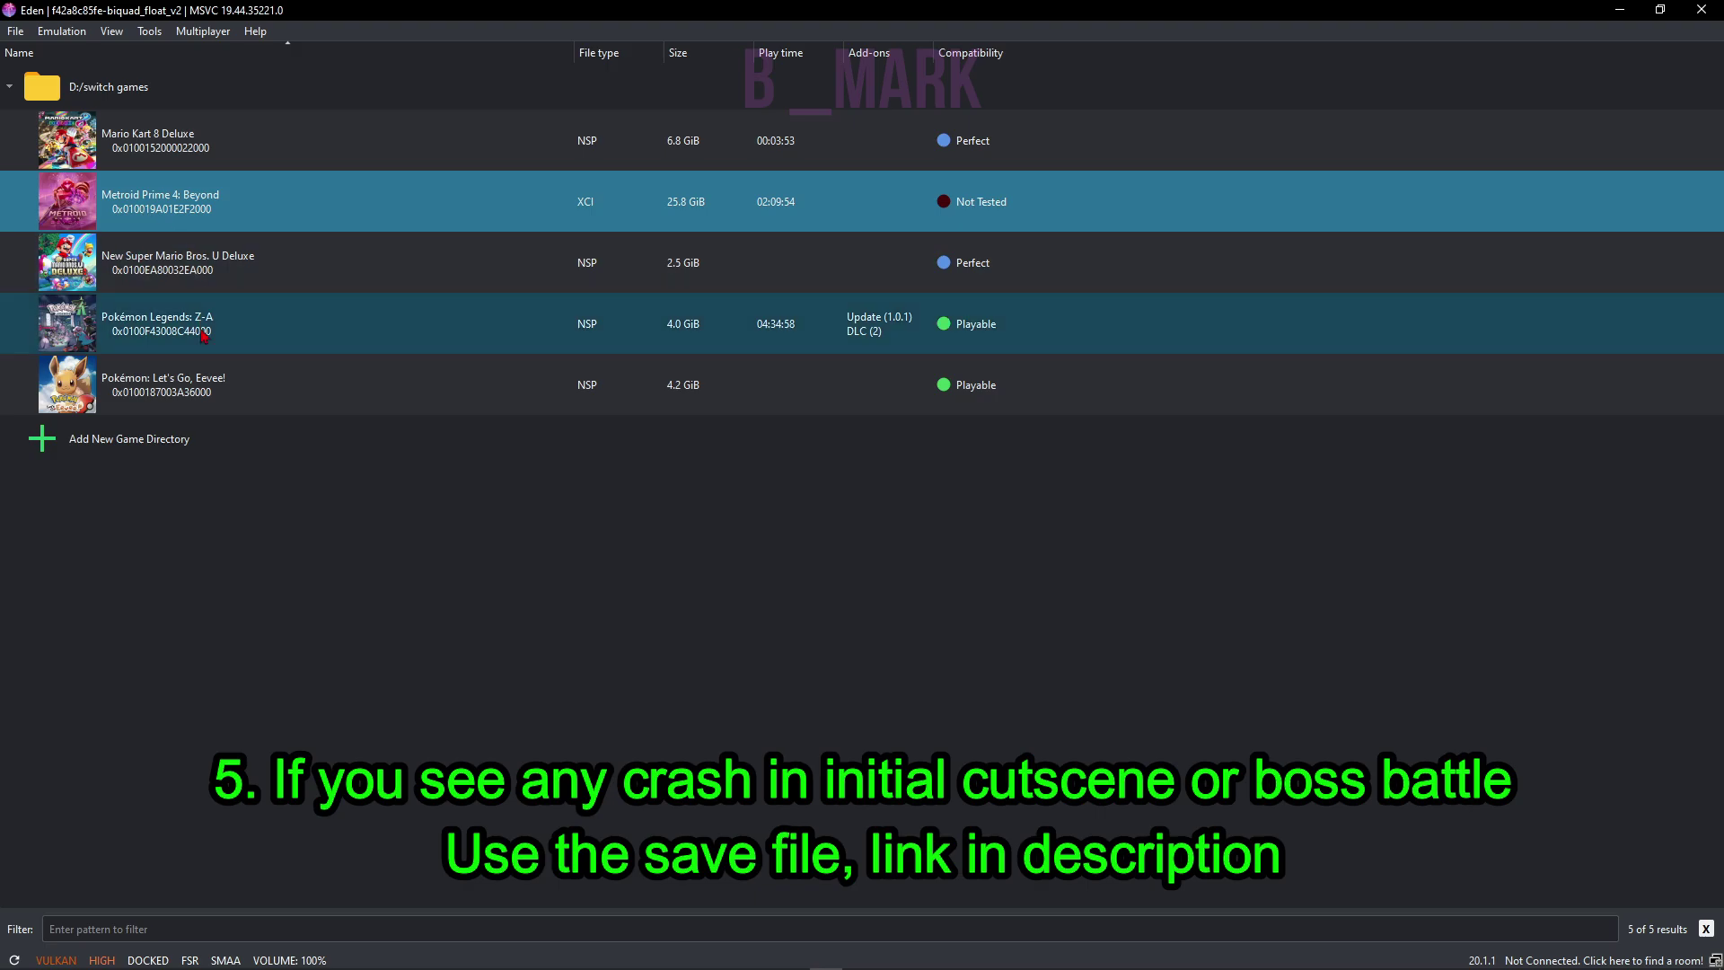
- Open the save data location of Metroid Prime 4: Beyond
right_click(220, 200)
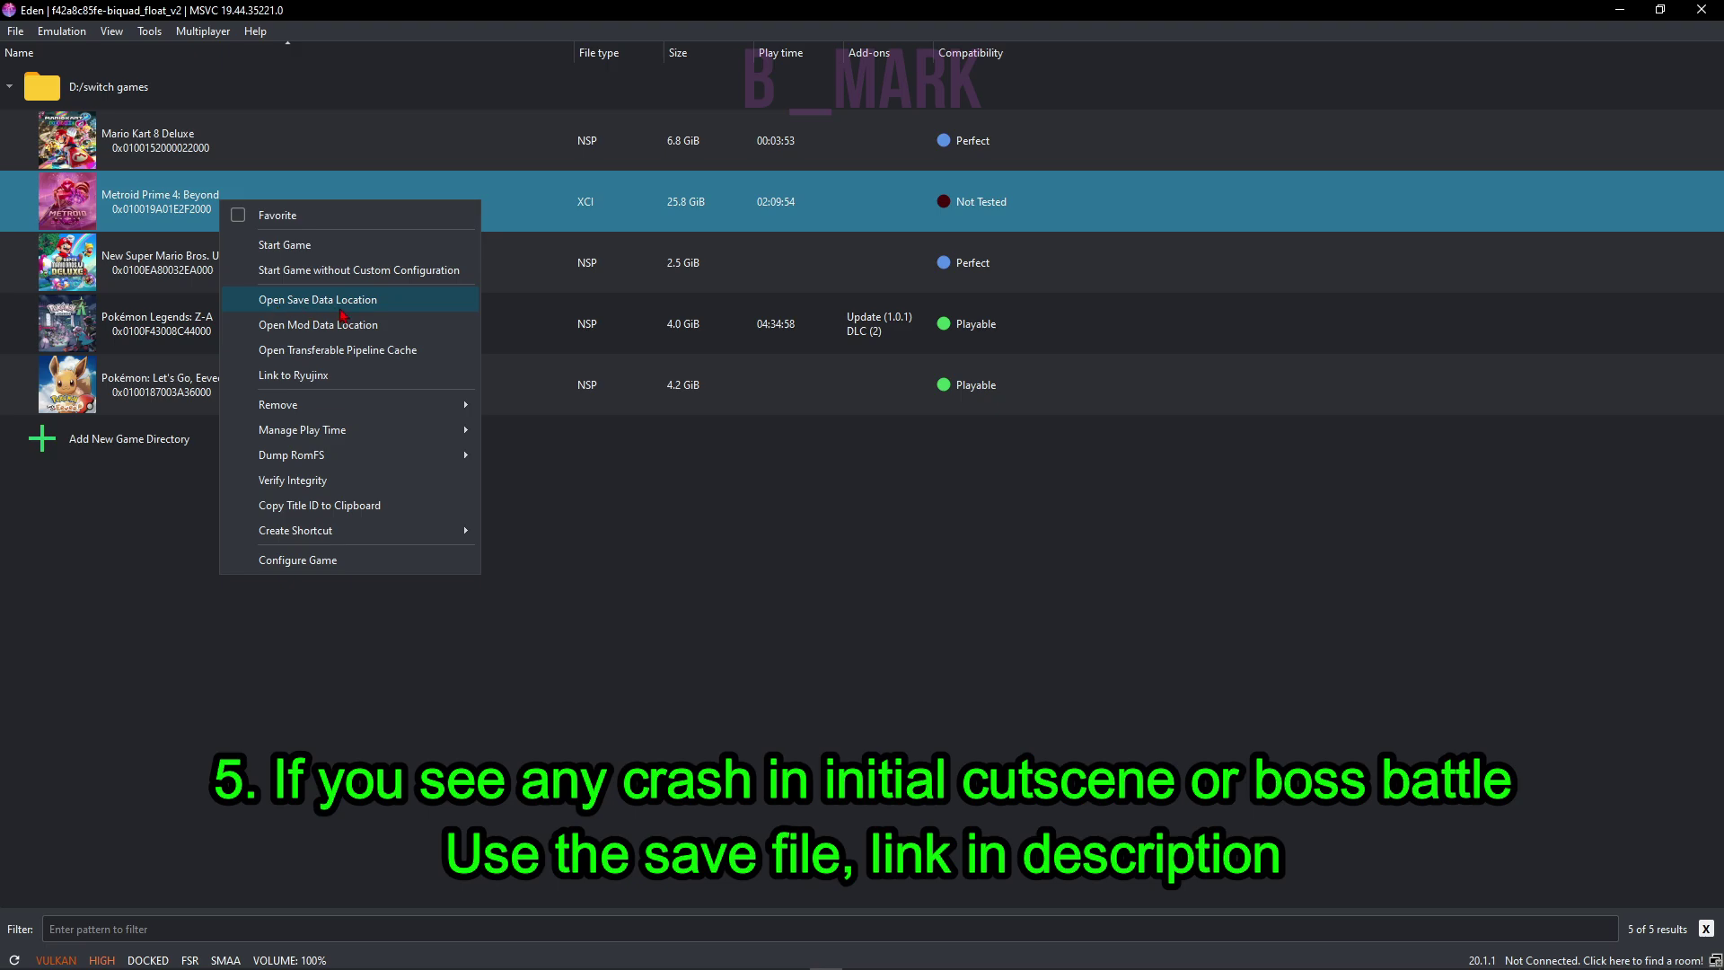
left_click(366, 301)
left_click(842, 410)
double_click(841, 410)
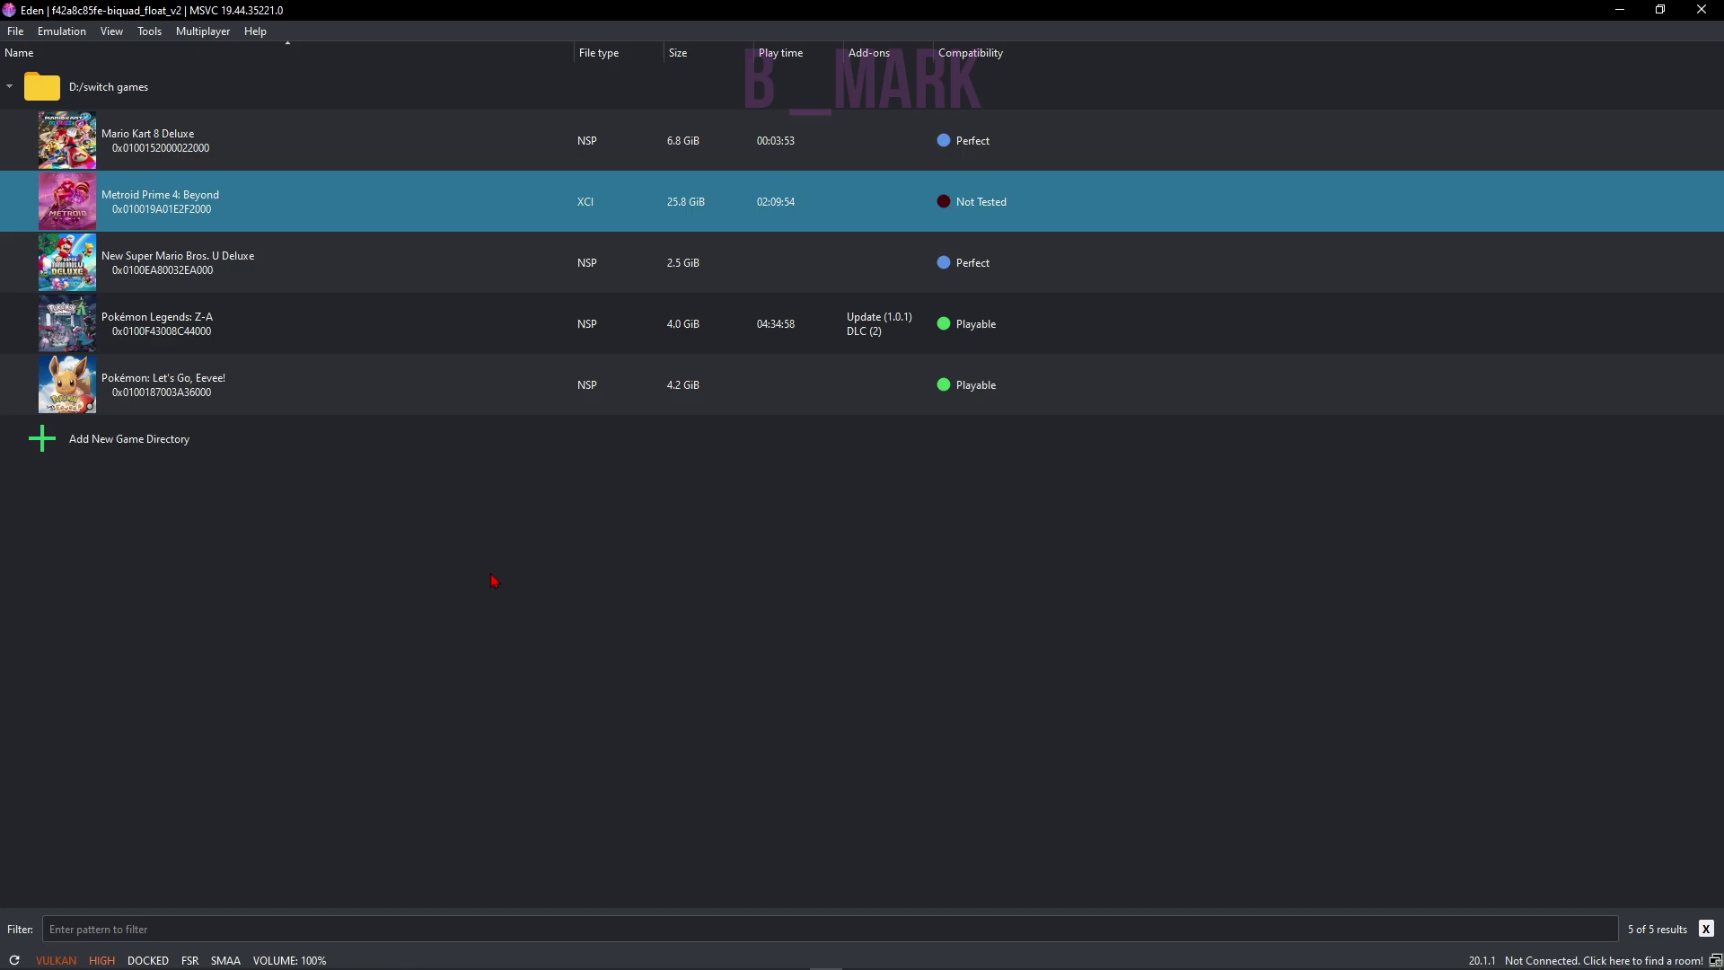
- Remove all pipeline caches of Metroid Prime 4: Beyond
right_click(144, 217)
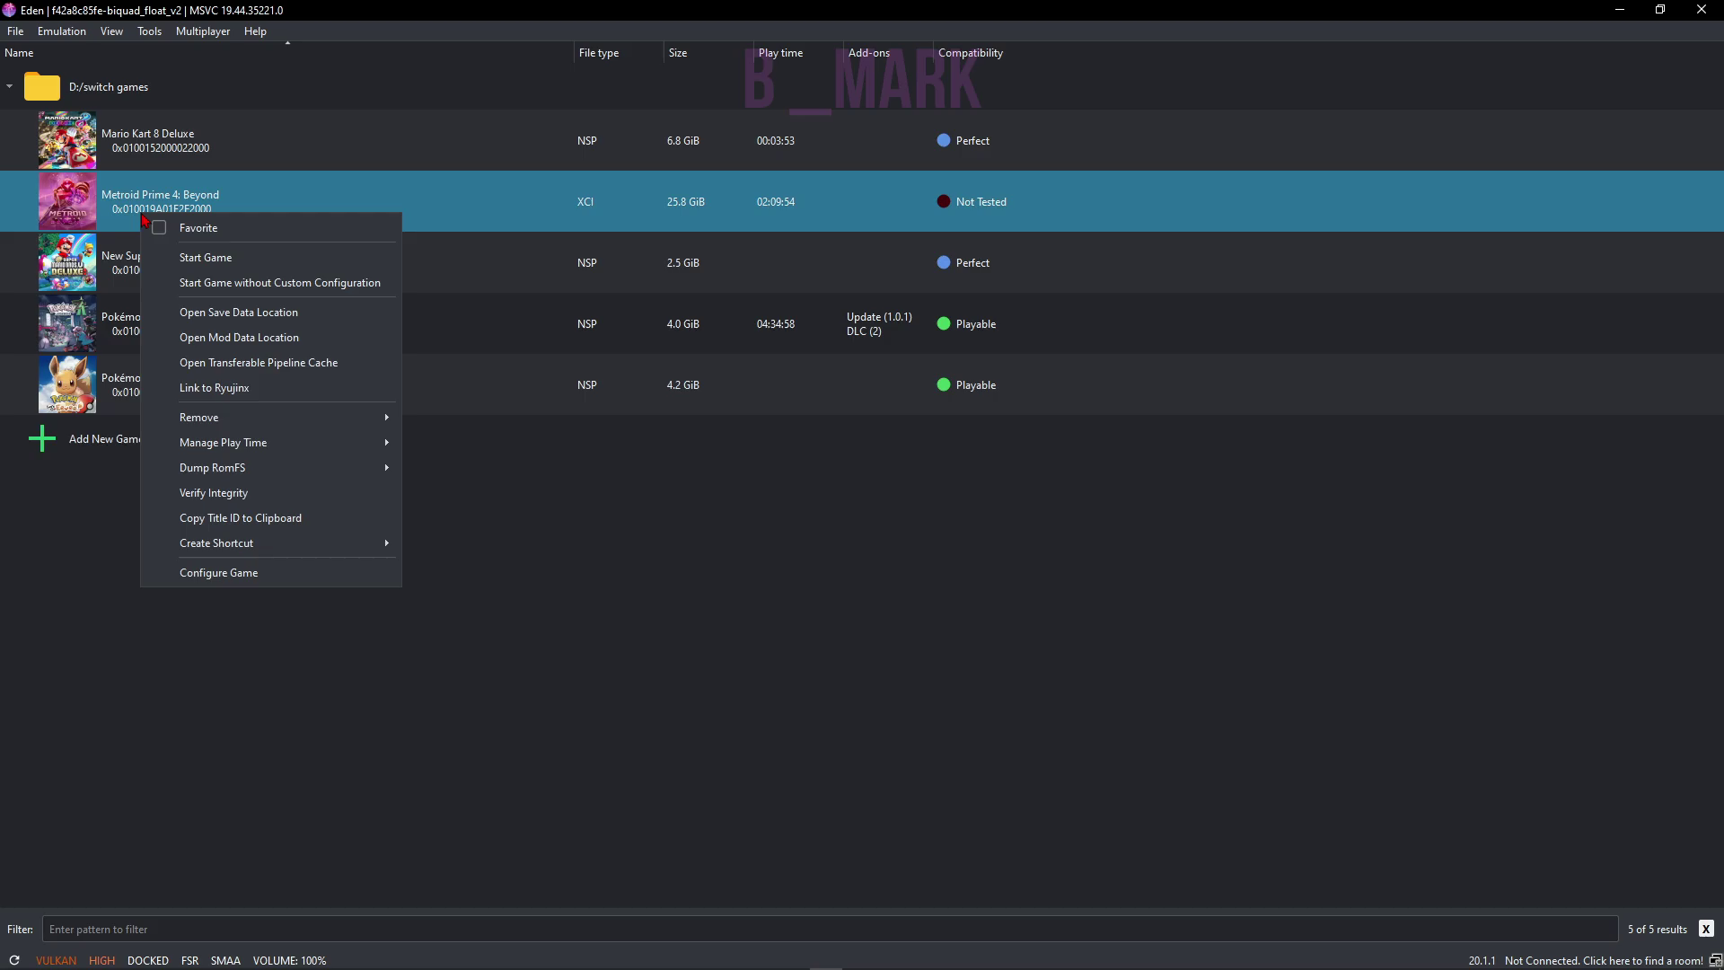
mouse_move(274, 427)
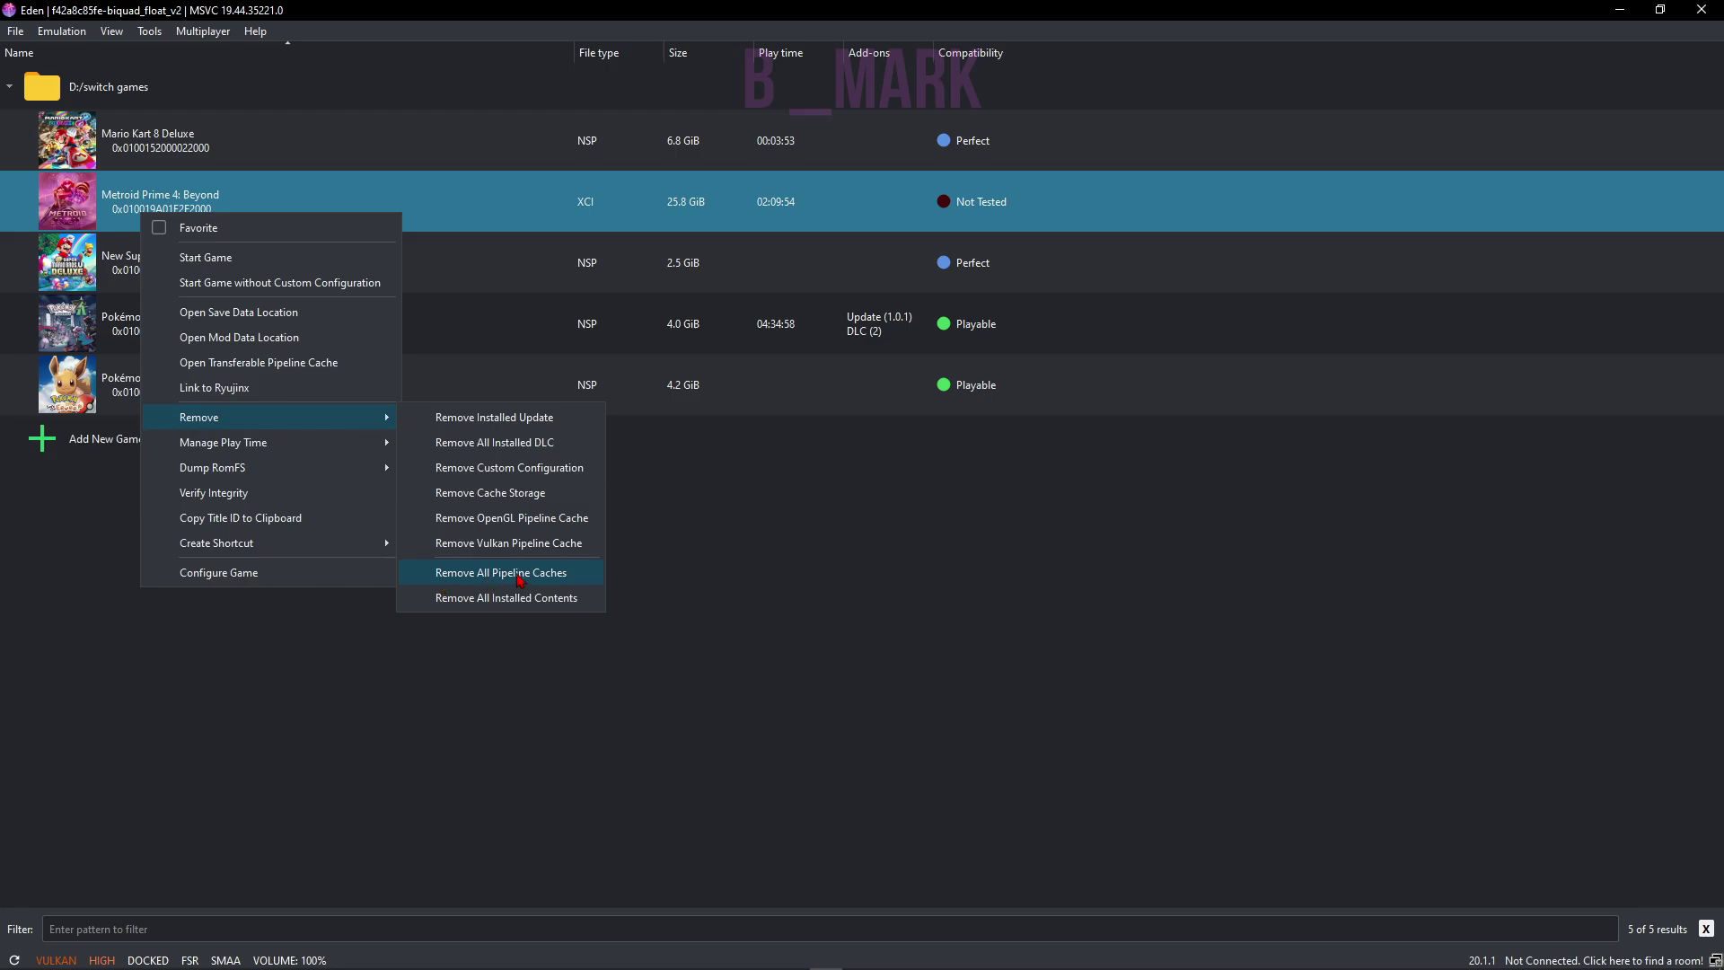
left_click(549, 577)
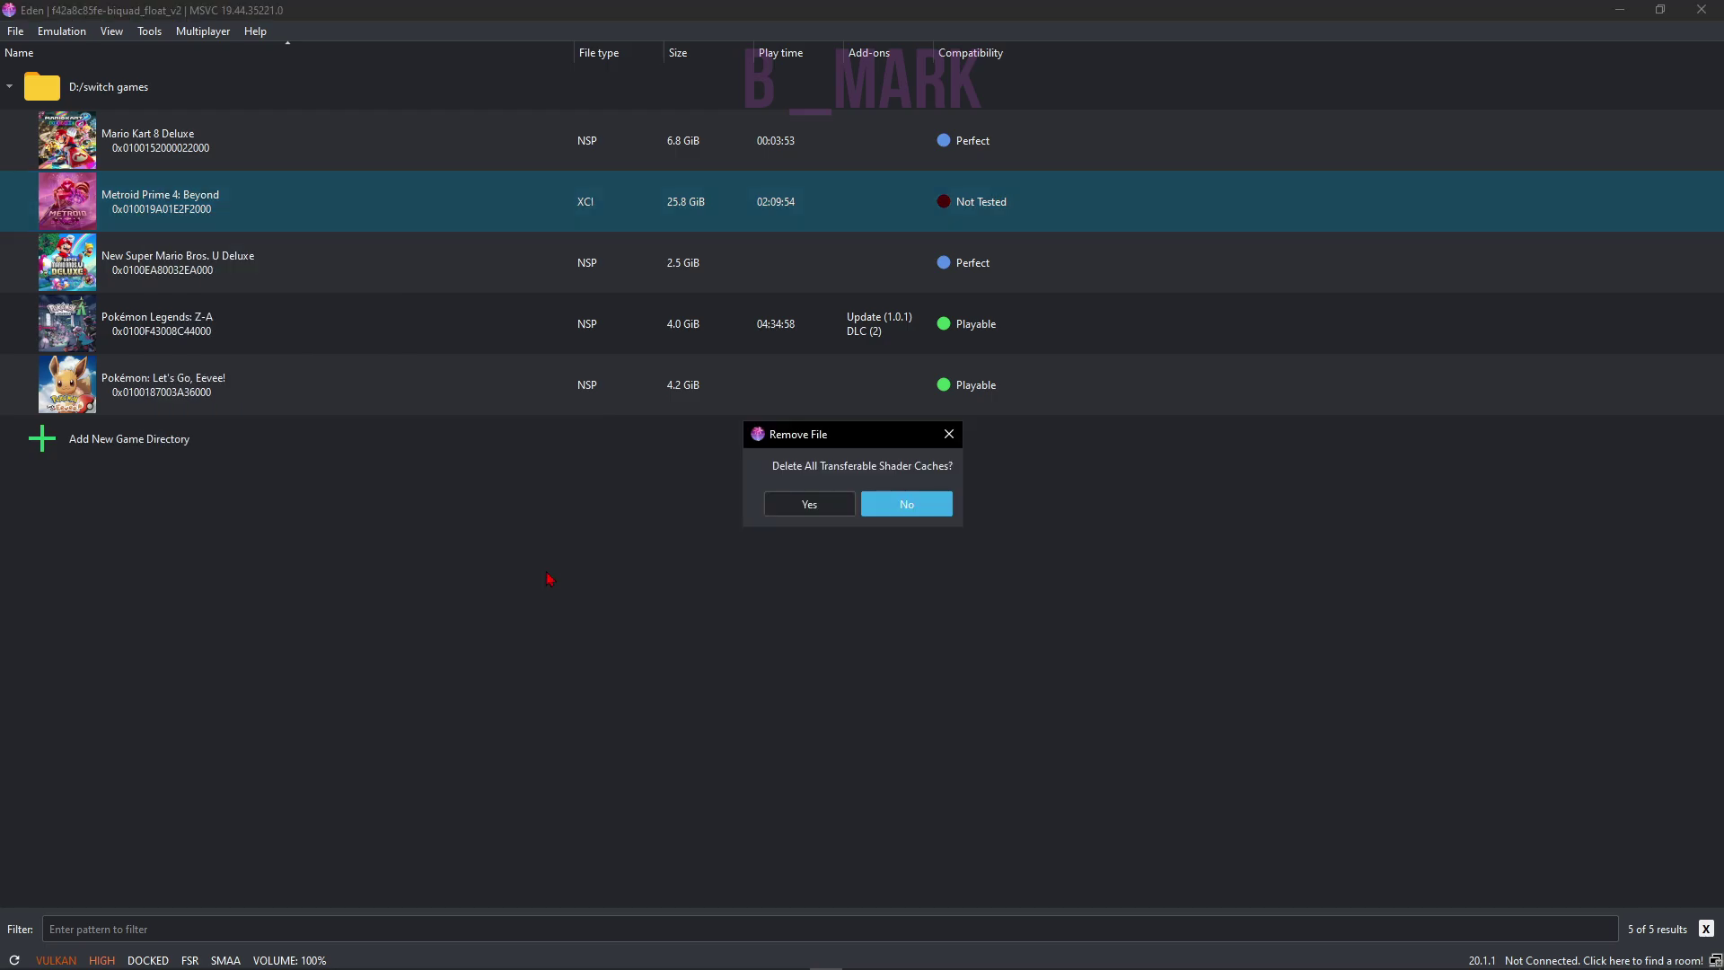
left_click(766, 505)
left_click(918, 514)
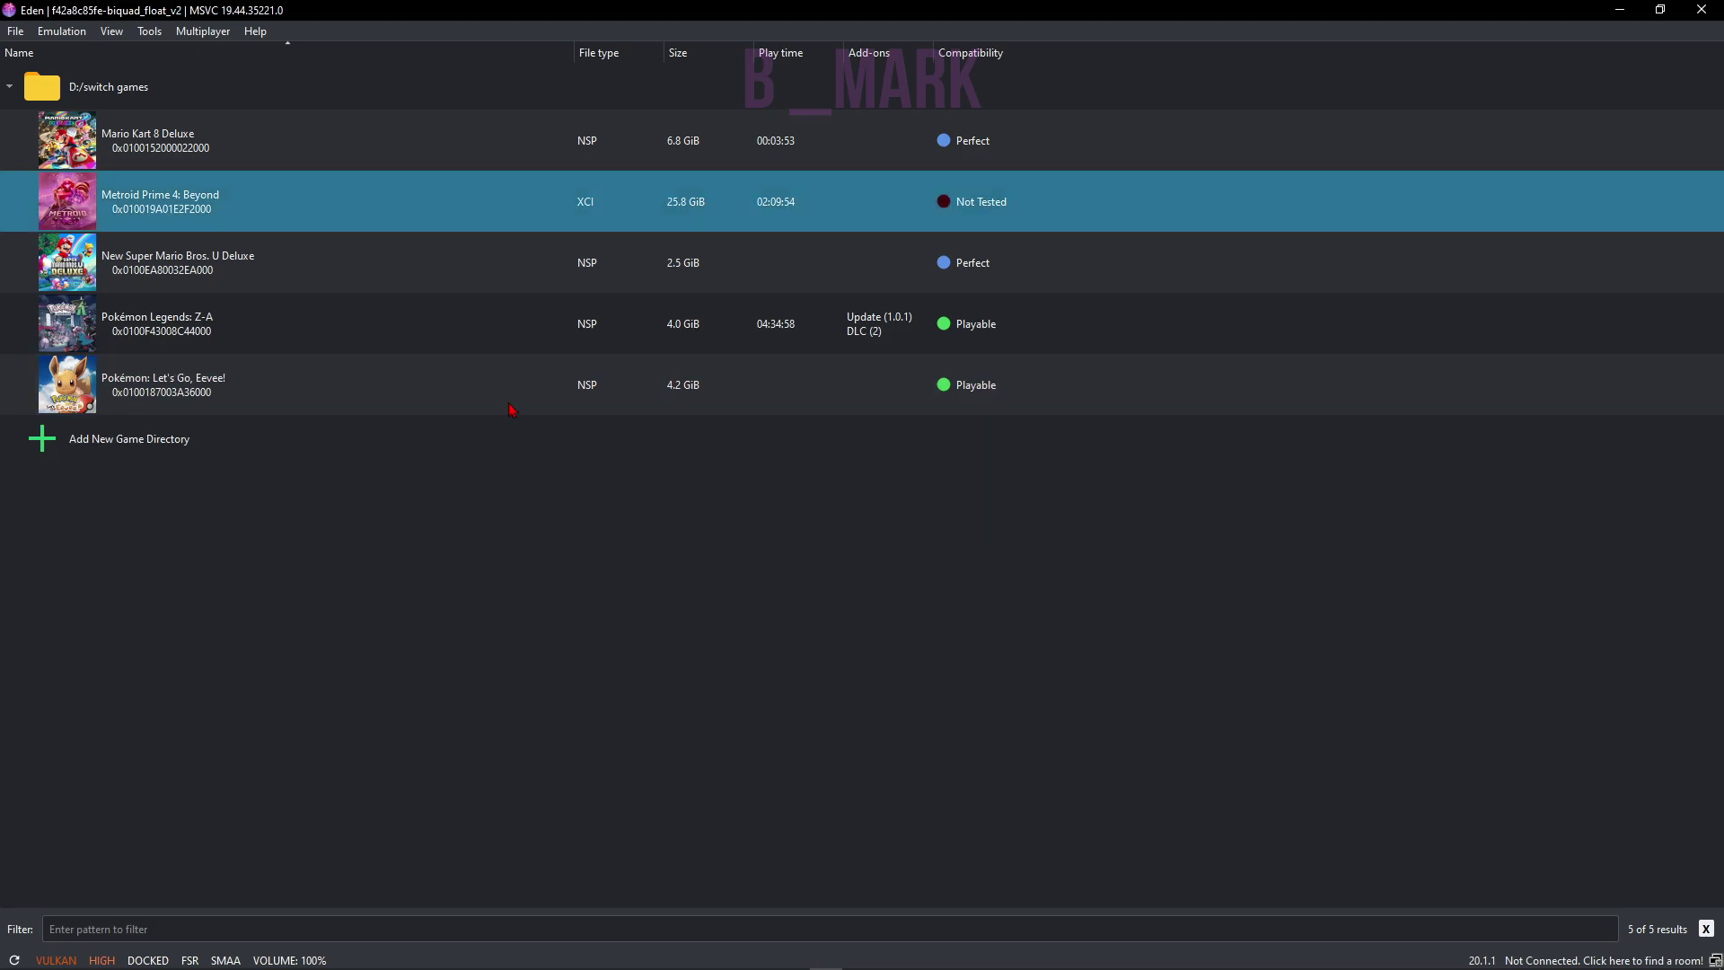